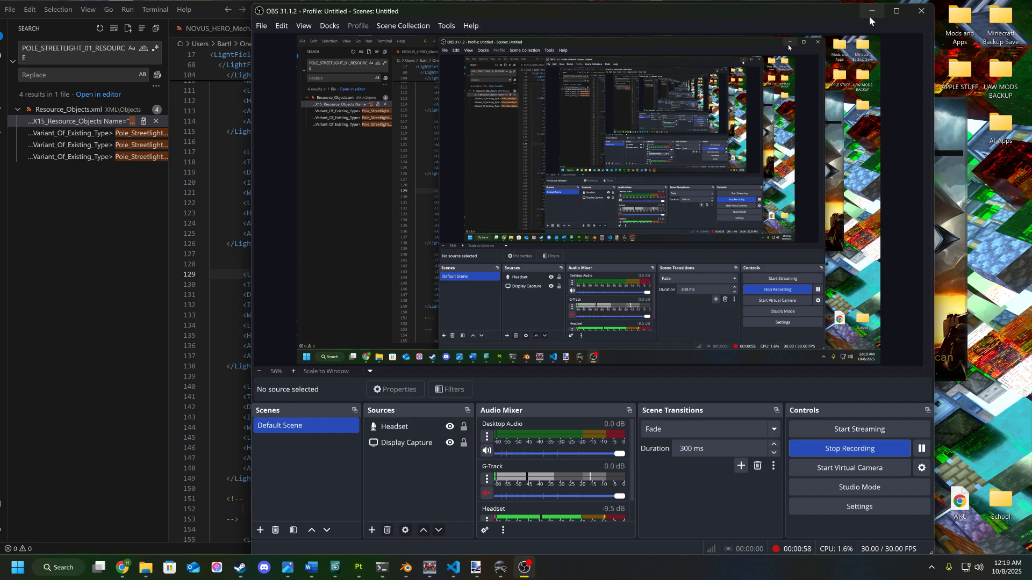
Step: Minimize the OBS window and switch to the MS_Patton.max tank scene in 3ds Max
left_click(869, 15)
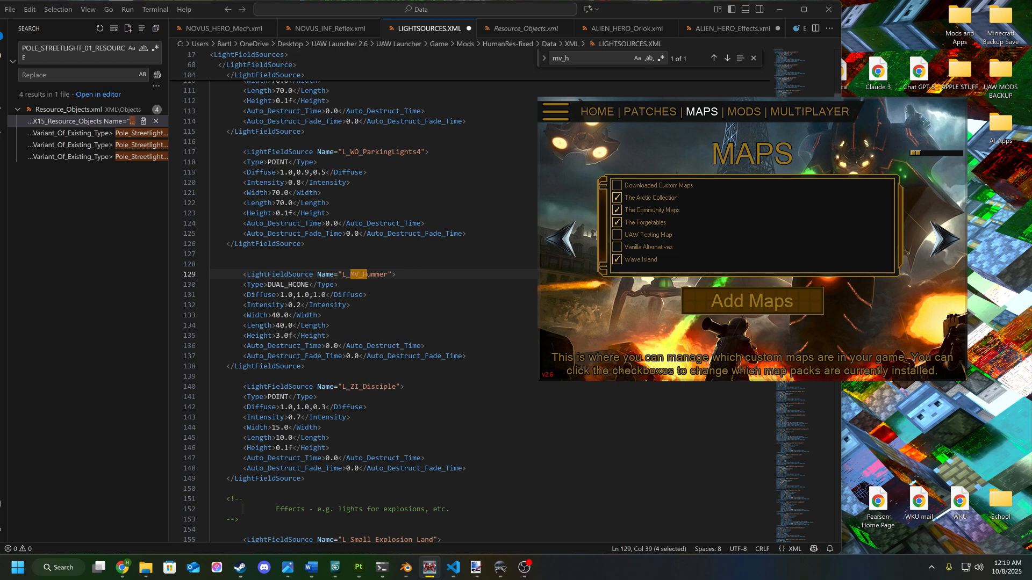
mouse_move(374, 575)
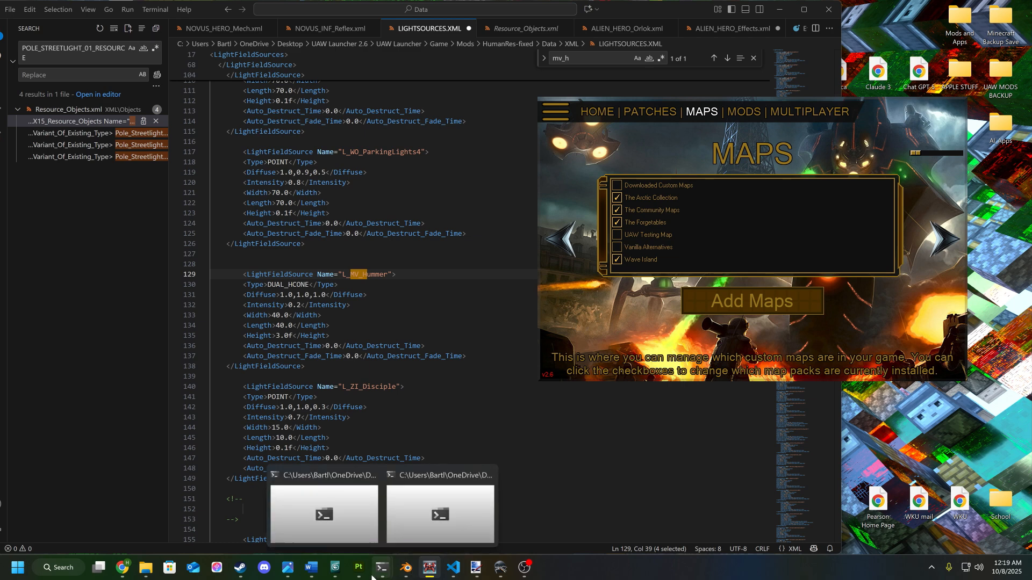
mouse_move(339, 576)
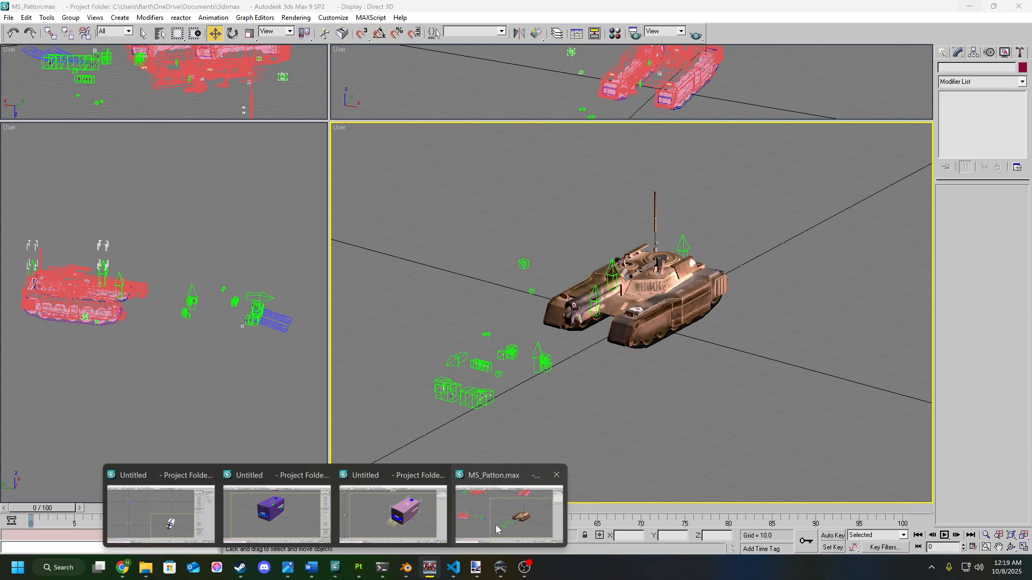
left_click(496, 529)
middle_click_drag(692, 379, 524, 518, "alt")
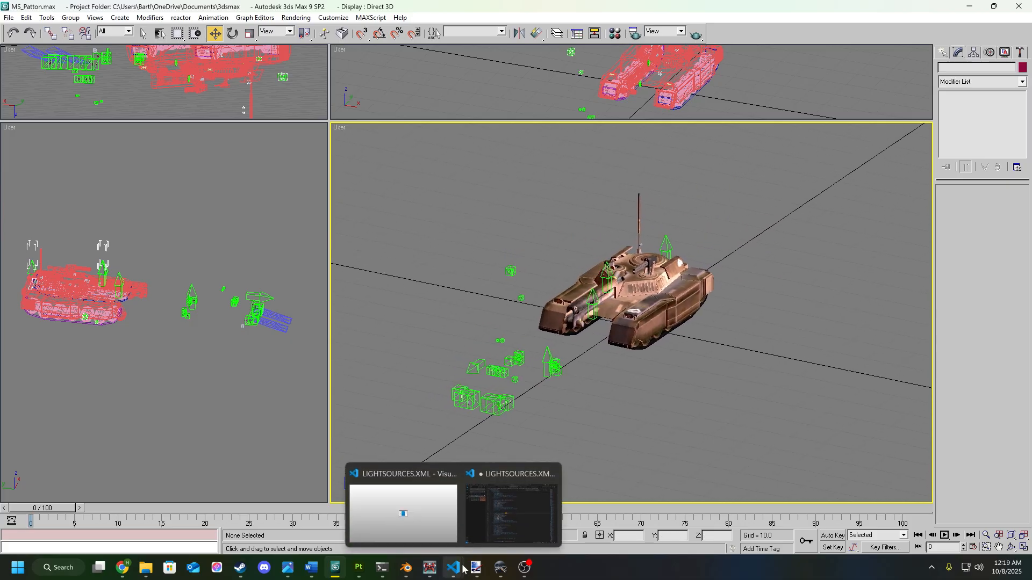
Step: Switch to Light_Test4.ALO in Alamo Object Viewer and examine the vehicle's headlights and glowing red light from several angles, then minimize the viewer
mouse_move(502, 572)
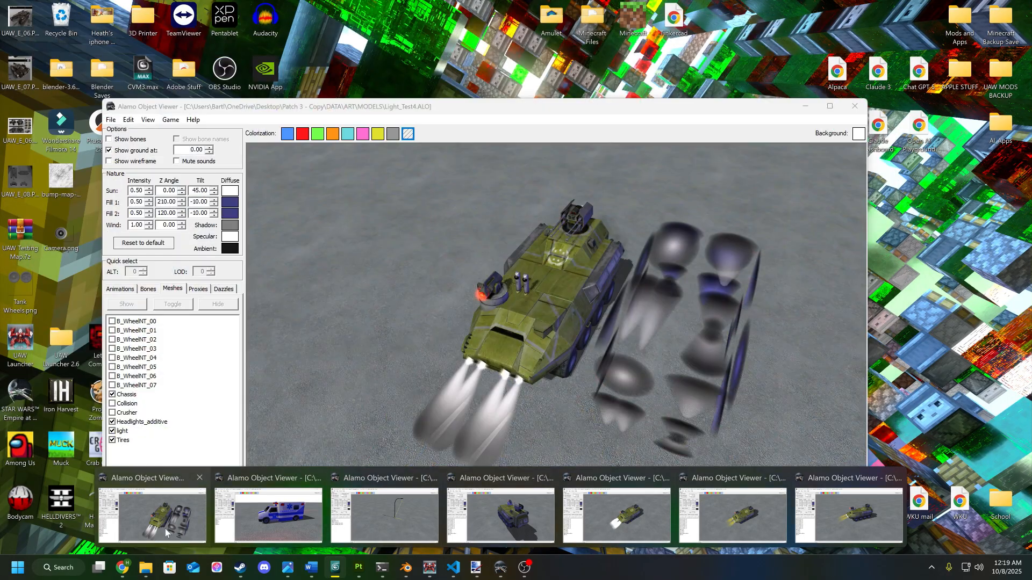
left_click(165, 529)
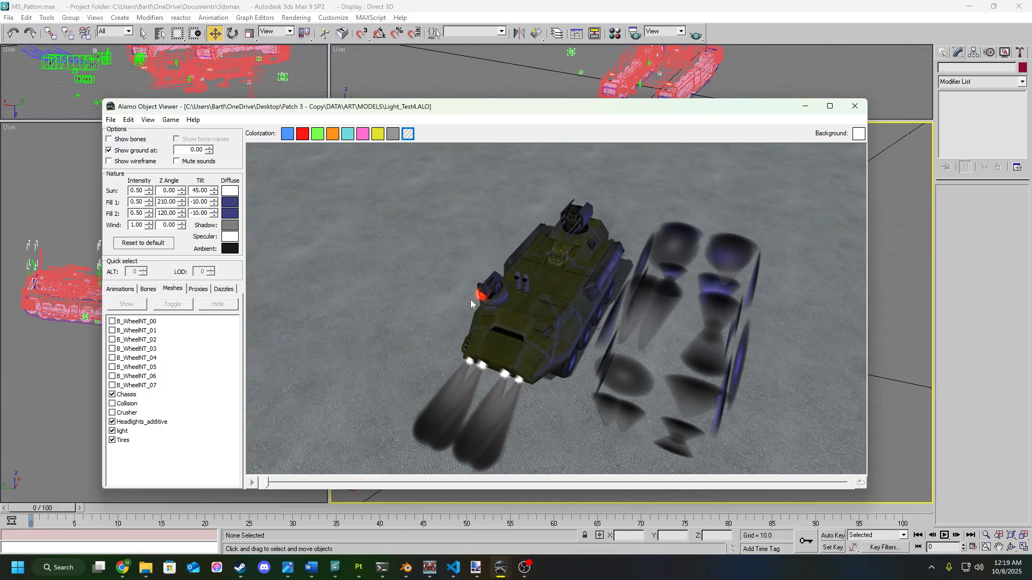
left_click_drag(398, 306, 621, 337)
scroll(605, 306, "up", 3)
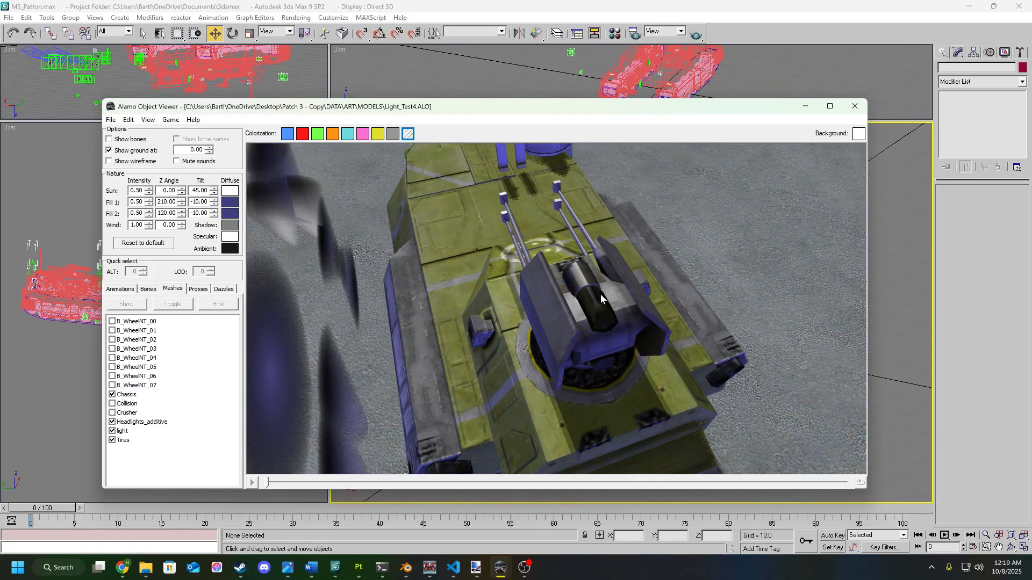
left_click_drag(701, 322, 571, 299)
scroll(530, 297, "down", 3)
scroll(570, 283, "up", 3)
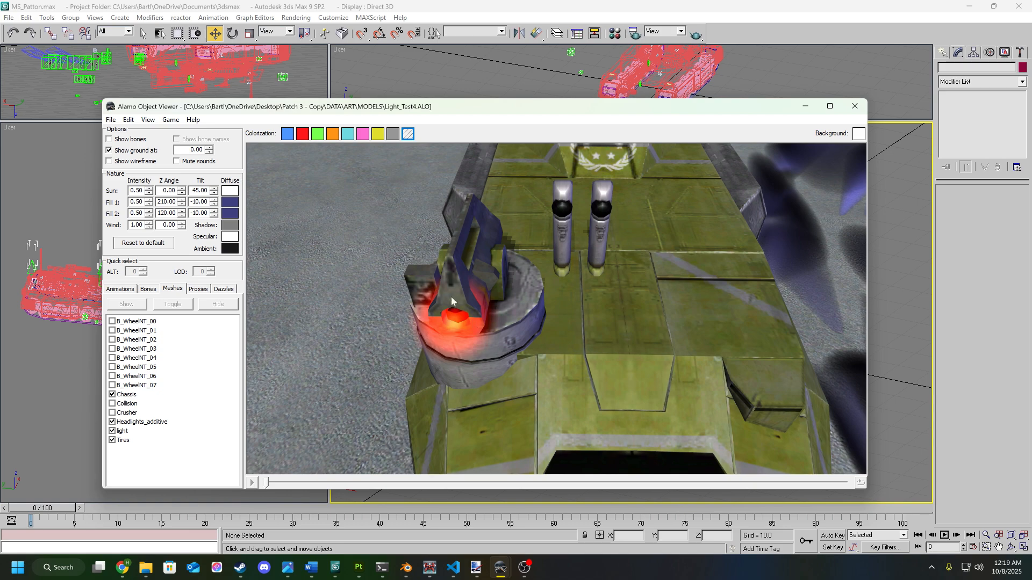
scroll(470, 418, "down", 3)
mouse_move(508, 387)
left_mouse_down()
mouse_move(580, 383)
mouse_move(500, 382)
left_mouse_up()
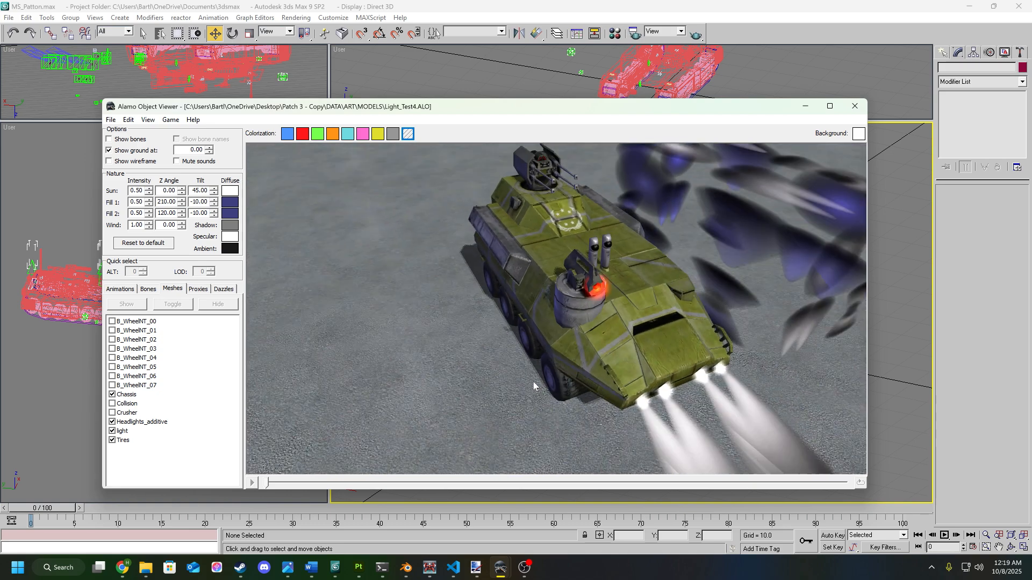
left_click(804, 107)
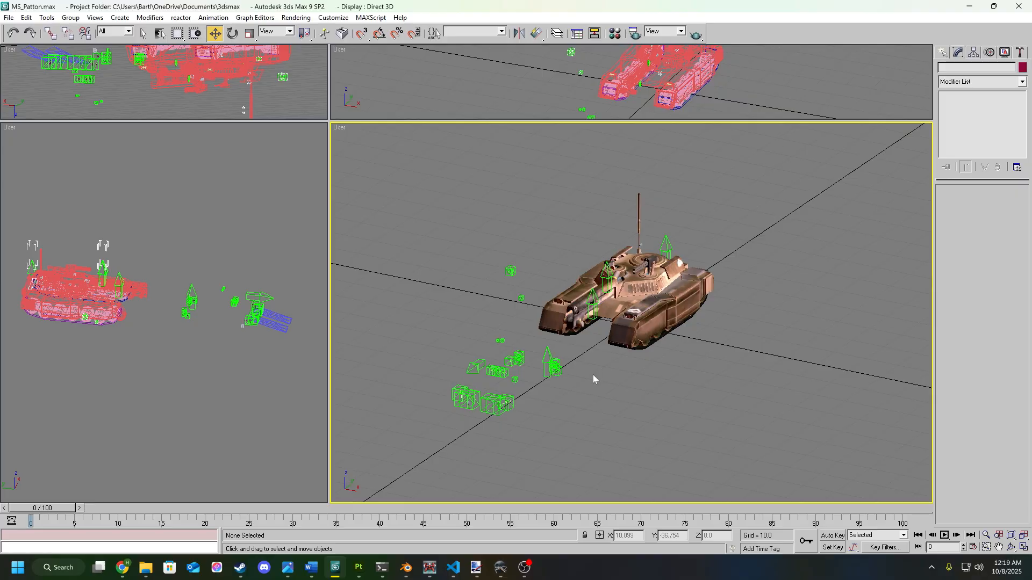
Step: Place an Alamo Dazzle helper on the ground beside the front of the Patton tank
scroll(592, 375, "down", 3)
key("v")
left_click(645, 361)
mouse_move(654, 356)
middle_mouse_down("alt")
mouse_move(655, 388)
mouse_move(689, 382)
mouse_move(686, 364)
mouse_move(672, 360)
middle_mouse_up("alt")
scroll(654, 387, "up", 5)
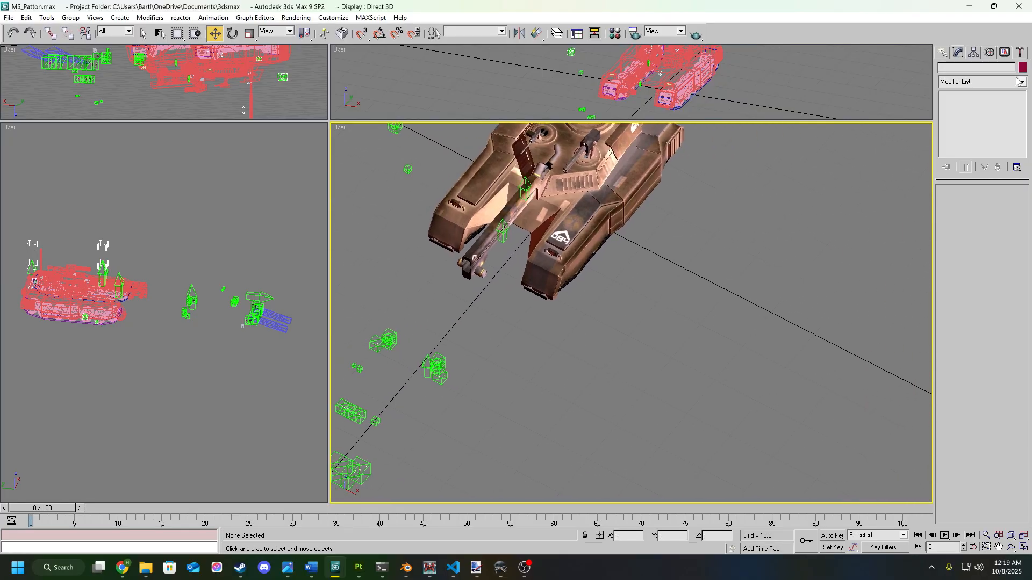
left_click(946, 53)
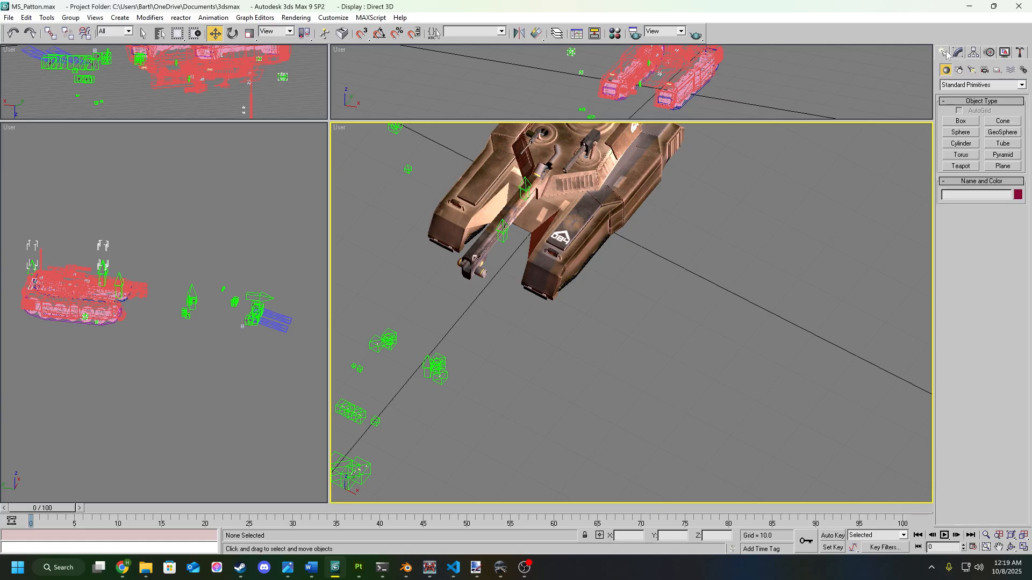
left_click(996, 71)
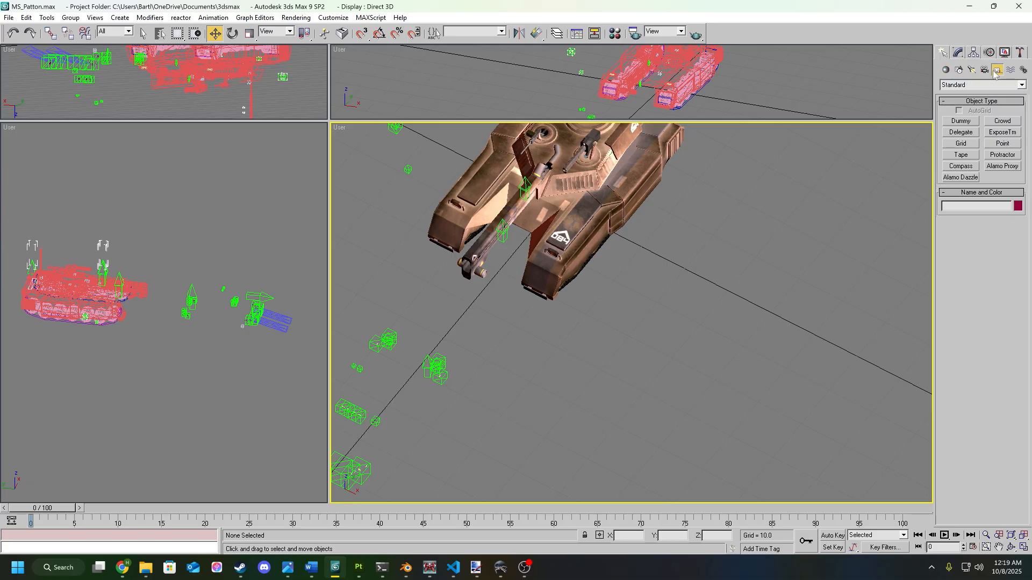
left_click(970, 179)
left_click(651, 341)
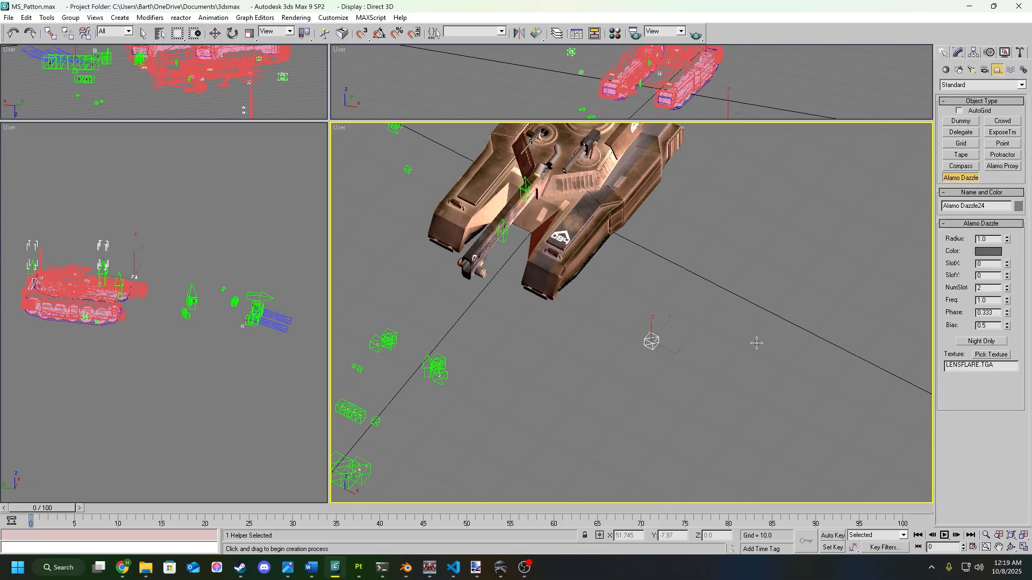
middle_click_drag(753, 351, 765, 296, "alt")
scroll(763, 300, "up", 2)
left_click(761, 307)
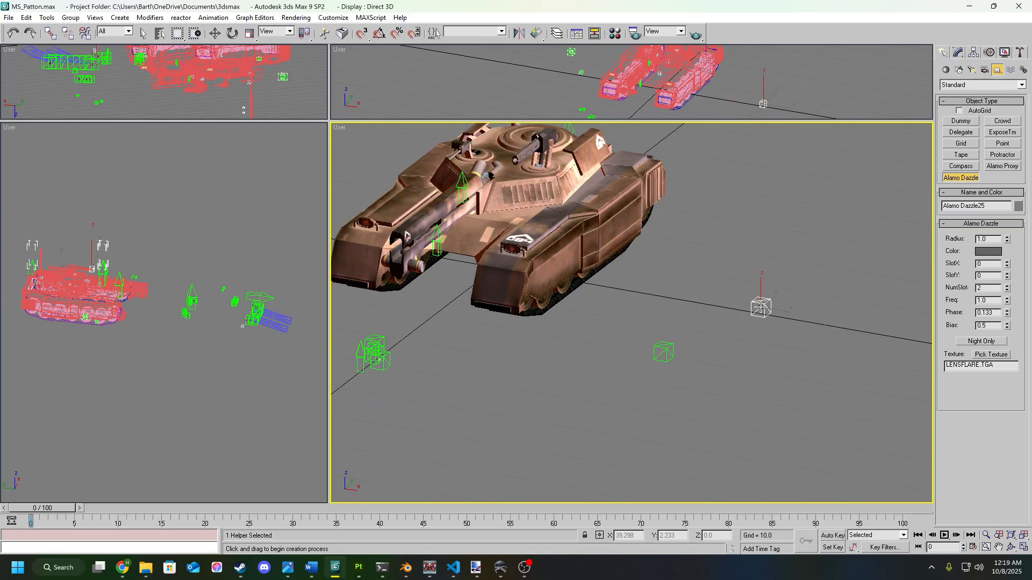
key("ctrl+z")
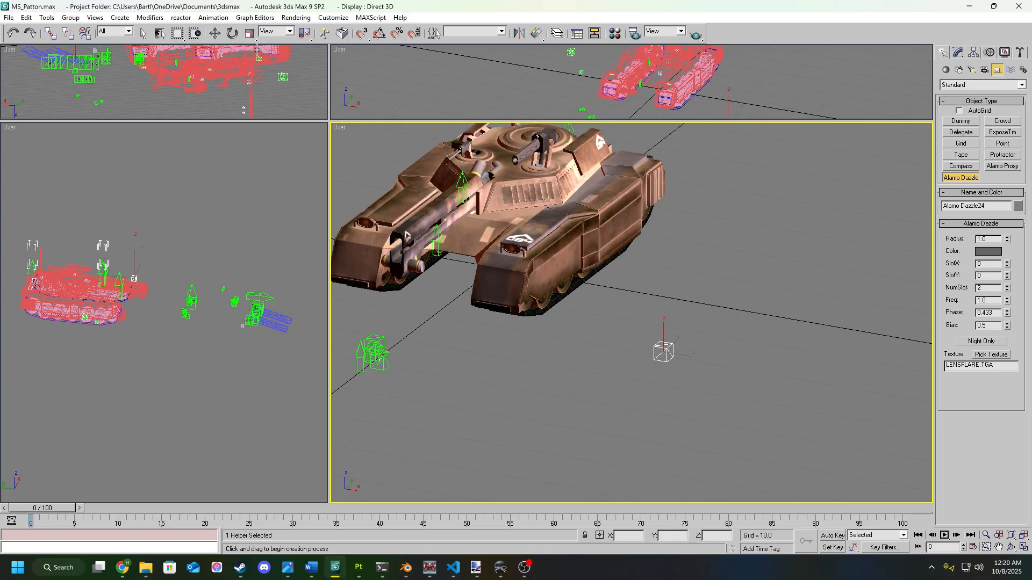
Step: Select the new dazzle with the Move tool, open its modifiable parameters and set its color to yellow
left_click(214, 33)
left_click(653, 355)
left_click(658, 351)
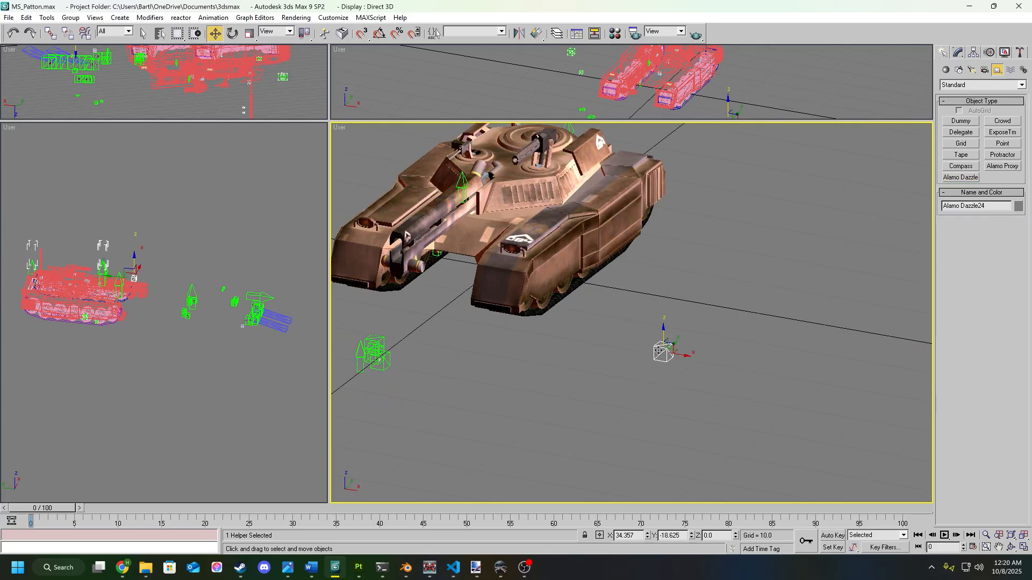
left_click(959, 53)
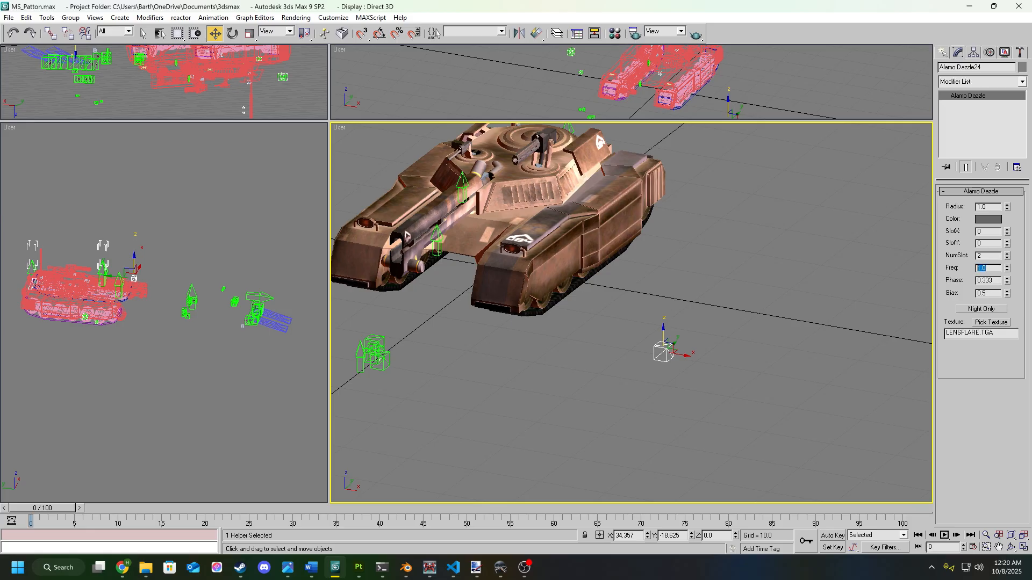
scroll(804, 350, "up", 3)
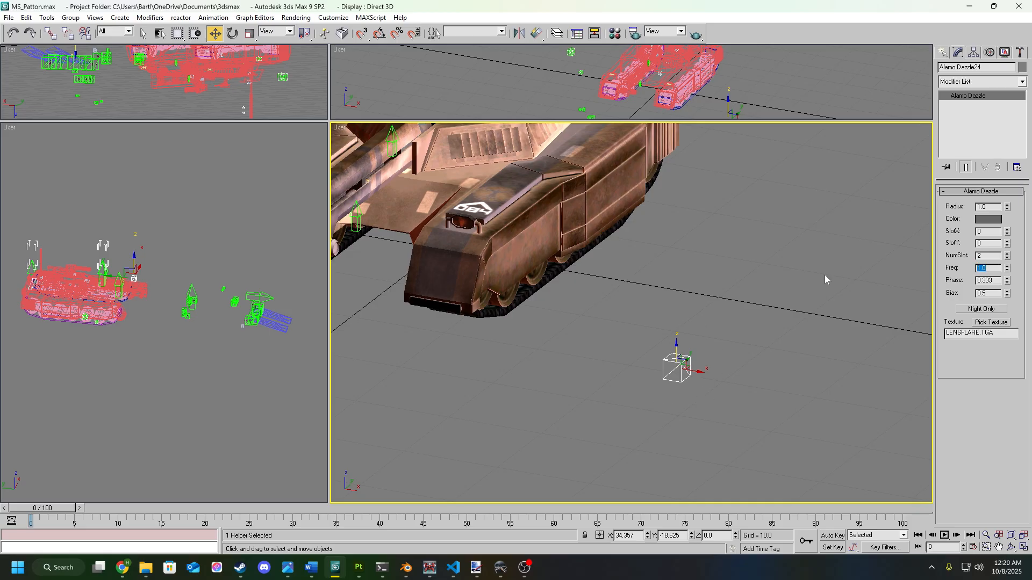
left_click(986, 220)
left_click(231, 76)
left_click(245, 157)
key("Return")
Step: Set the dazzle's radius to 1.0 and check its size next to the tank
middle_click_drag(731, 343, 699, 344)
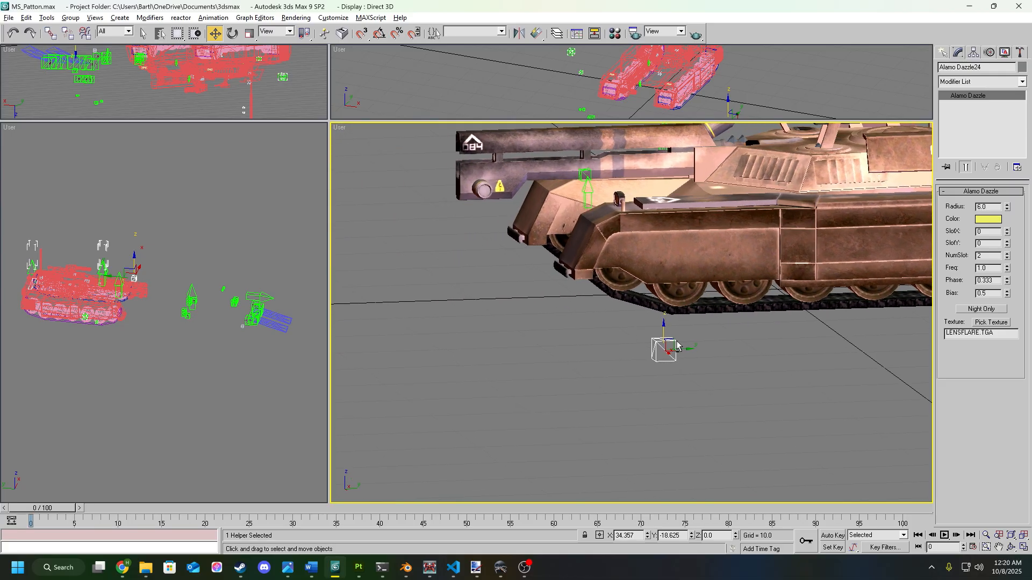
left_click(756, 370)
middle_click_drag(756, 369, 679, 406, "alt")
left_click(668, 370)
middle_click_drag(669, 371, 663, 319, "alt")
left_click(987, 207)
type("1")
key("Return")
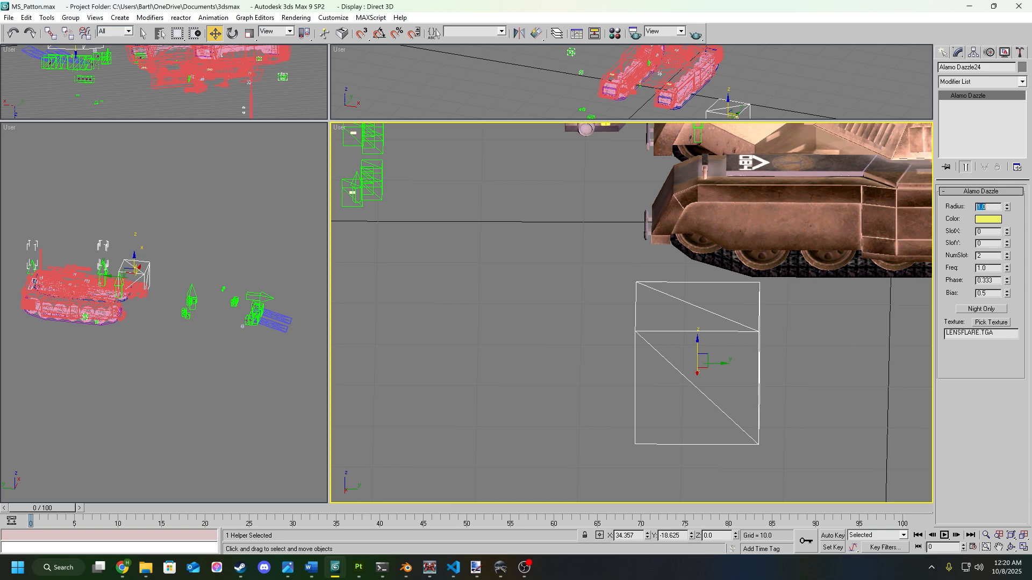
mouse_move(859, 436)
middle_mouse_down("alt")
mouse_move(843, 455)
mouse_move(842, 439)
mouse_move(792, 421)
mouse_move(804, 430)
mouse_move(528, 399)
mouse_move(693, 393)
mouse_move(707, 369)
middle_mouse_up("alt")
left_click(842, 438)
left_click(656, 380)
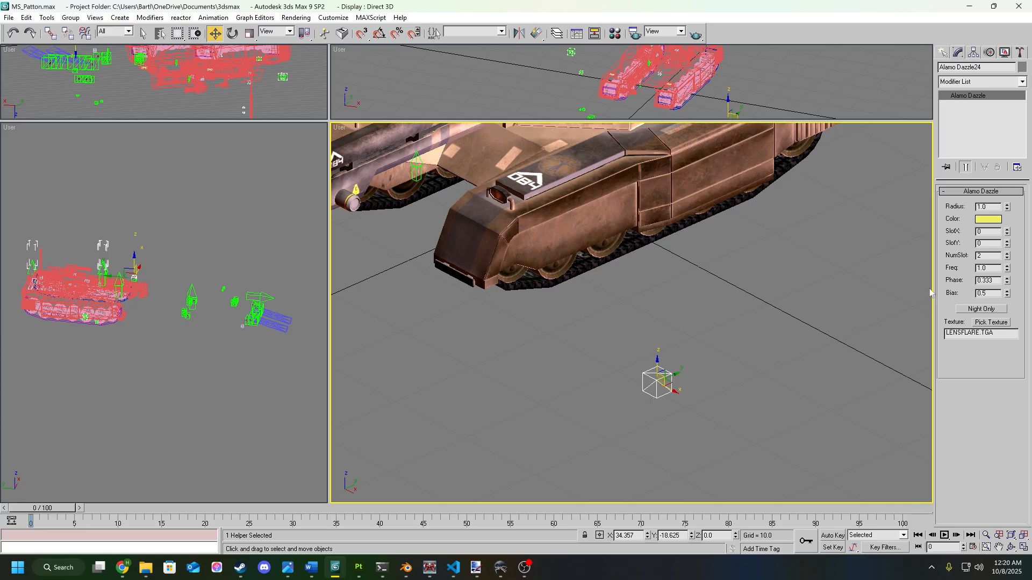
Step: Check the dazzle's texture name, then switch to File Explorer and open the DATA\ART folder of Patch 3 - Copy
mouse_move(733, 387)
middle_mouse_down()
mouse_move(746, 386)
mouse_move(722, 382)
middle_mouse_up()
scroll(745, 386, "up", 2)
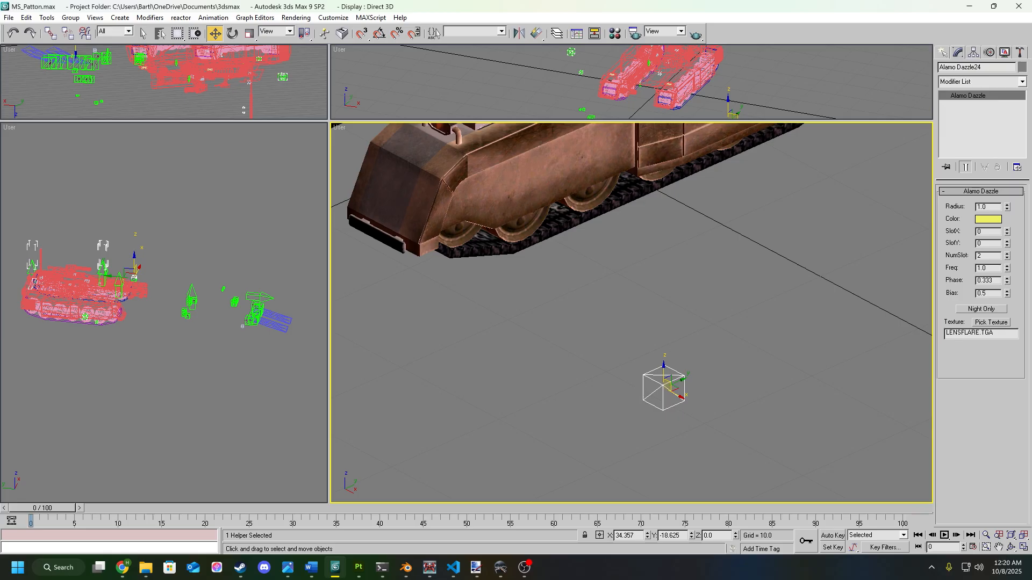
left_click_drag(945, 333, 968, 333)
mouse_move(145, 568)
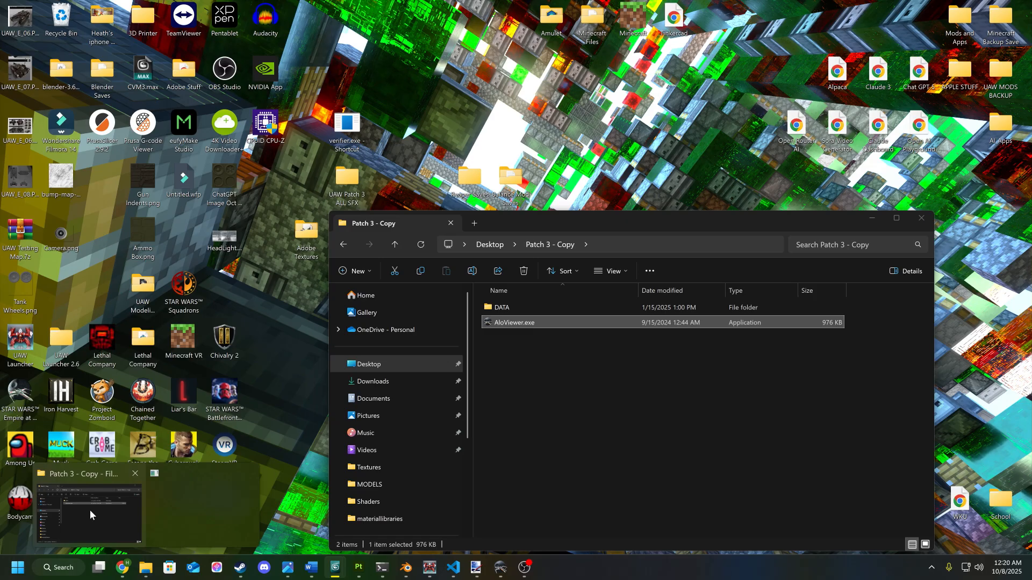
left_click(89, 510)
double_click(515, 311)
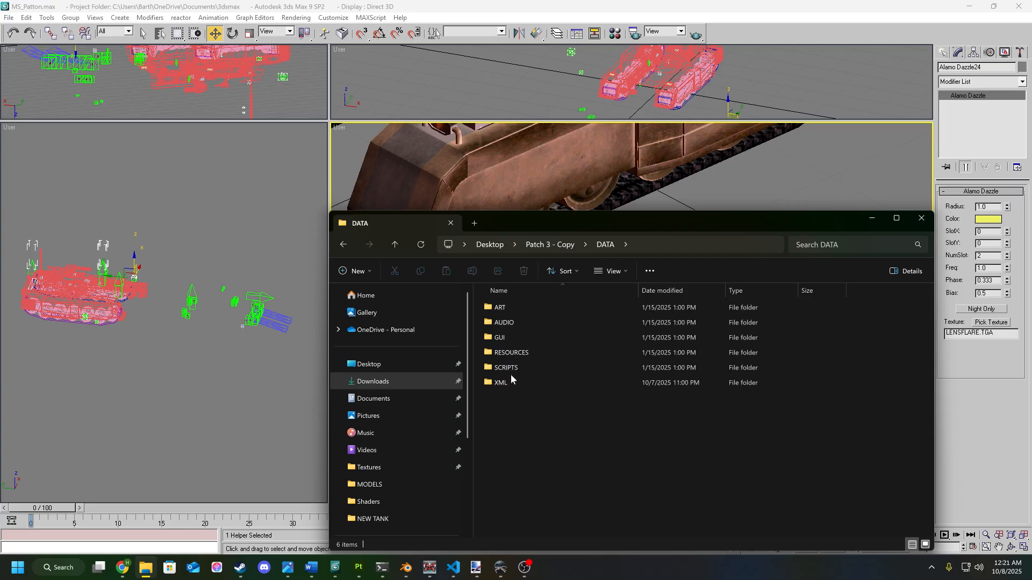
double_click(511, 309)
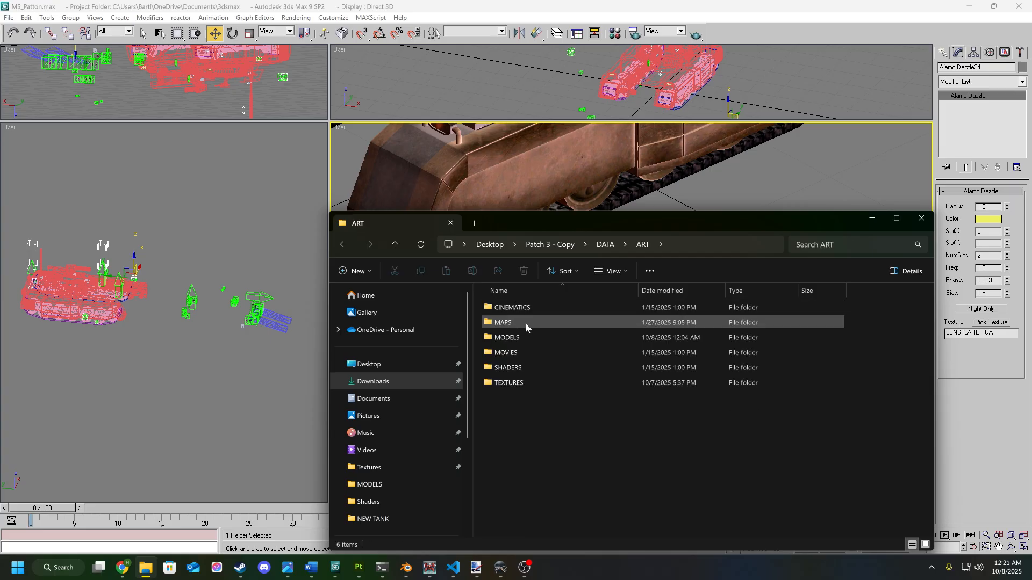
Step: Search the TEXTURES folder for LENSFLARE and select LENSFLARE.DDS to examine its thumbnail
left_click(818, 245)
type("LENSFLARE")
left_click_drag(763, 217, 509, 155)
left_click(280, 254)
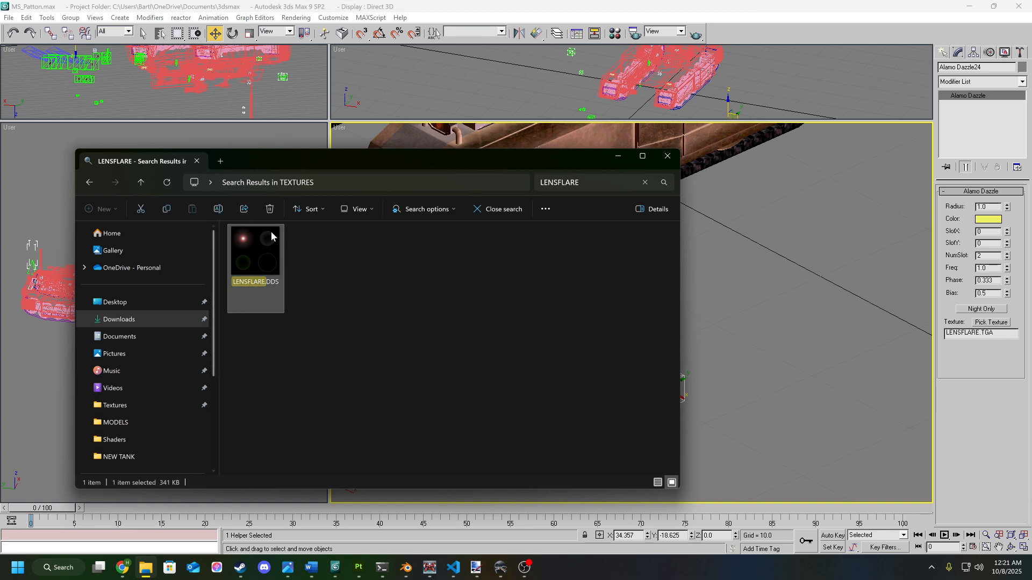
left_click_drag(462, 161, 428, 162)
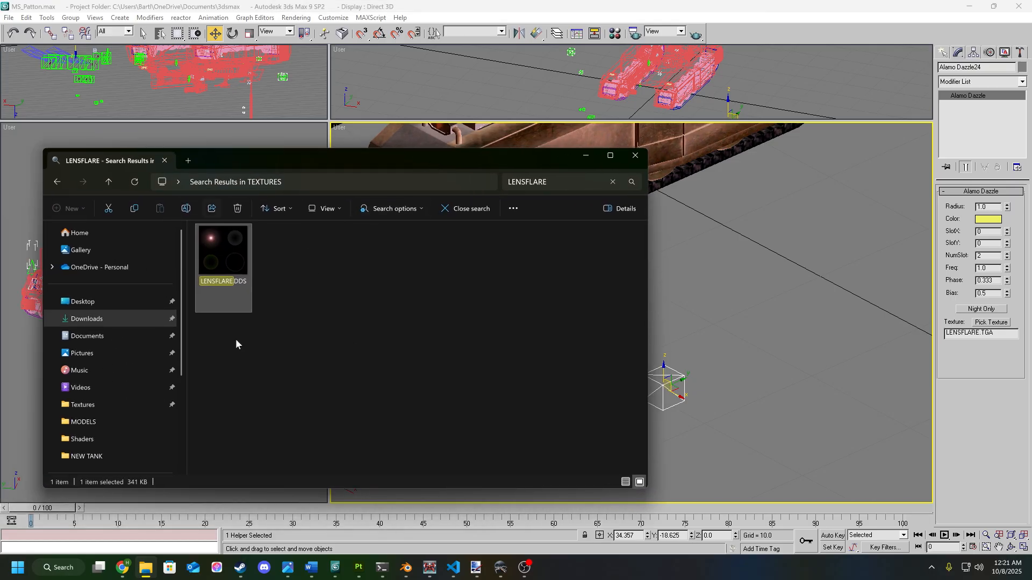
Step: Return to 3ds Max and examine the dazzle's SlotY and NumSlot settings
left_click(978, 243)
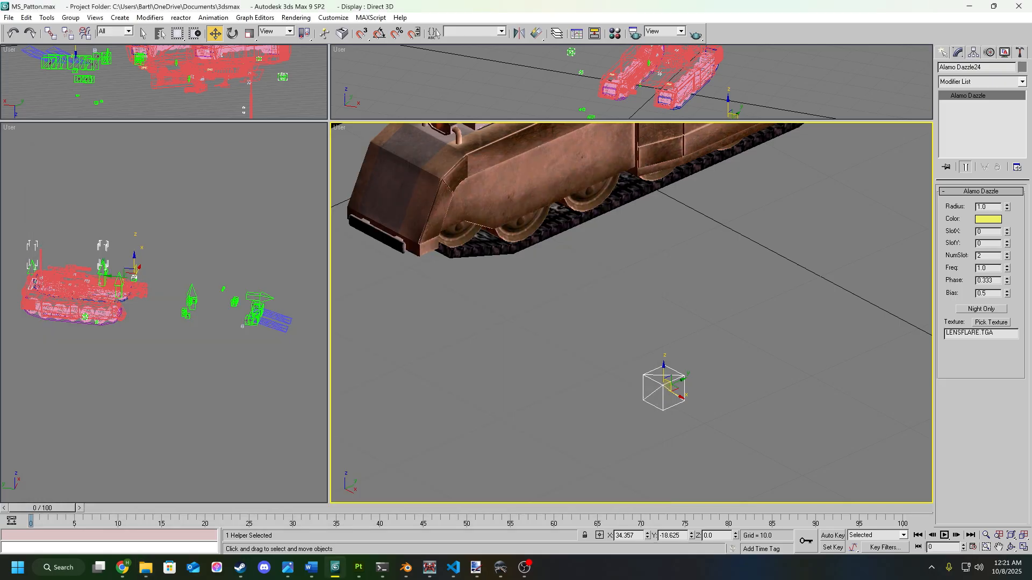
scroll(622, 315, "down", 1)
scroll(622, 315, "up", 1)
scroll(670, 430, "down", 3)
scroll(672, 425, "up", 2)
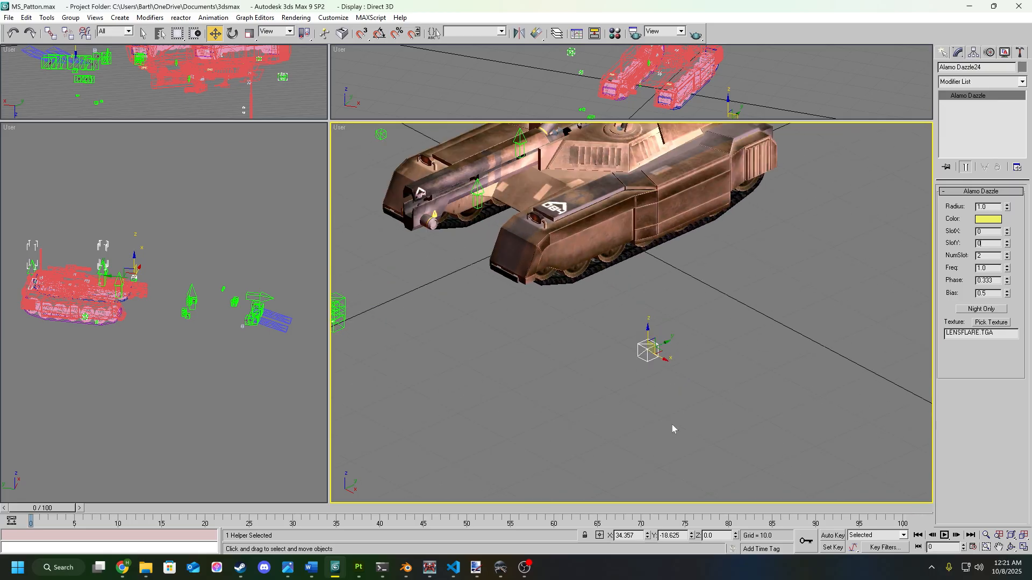
scroll(657, 372, "up", 1)
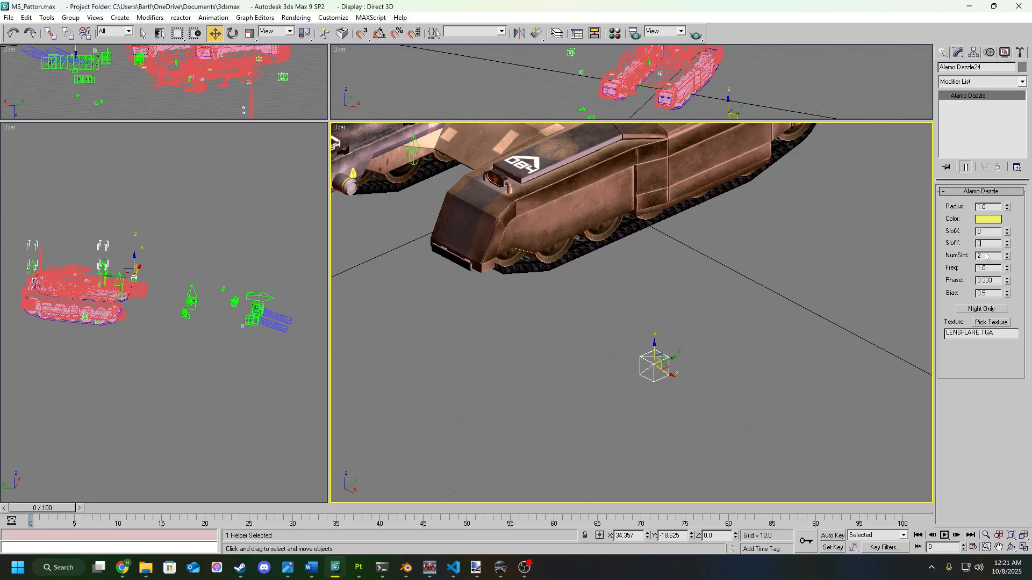
key("Tab")
key("Tab")
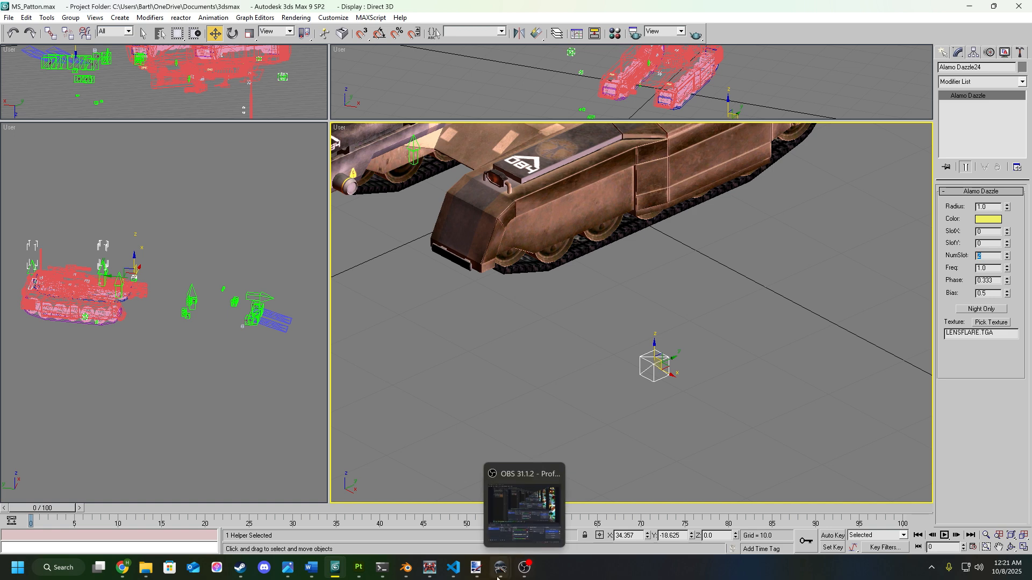
Step: Switch back to the LENSFLARE search results in File Explorer and examine the flare layout in LENSFLARE.DDS
mouse_move(287, 577)
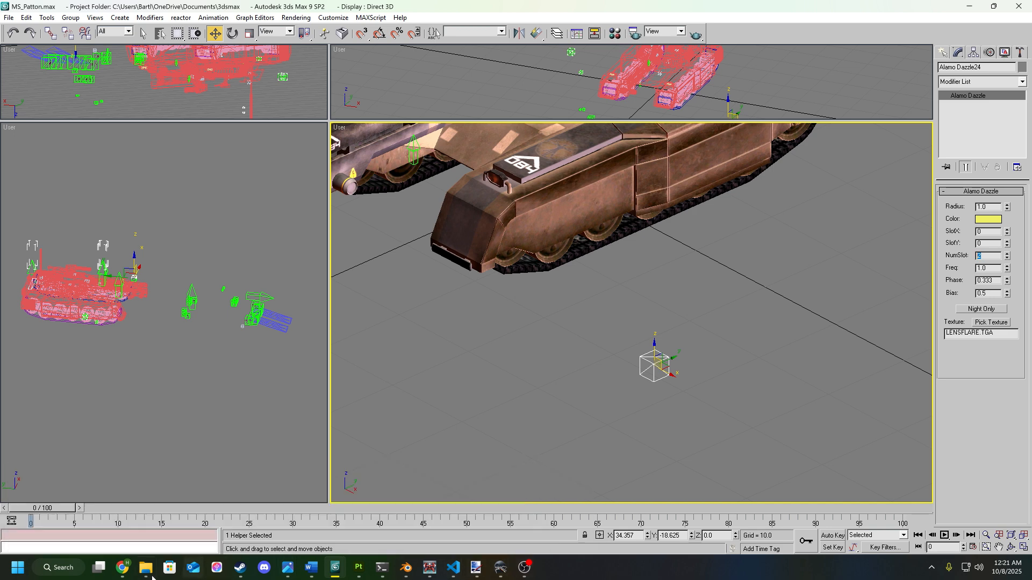
mouse_move(146, 568)
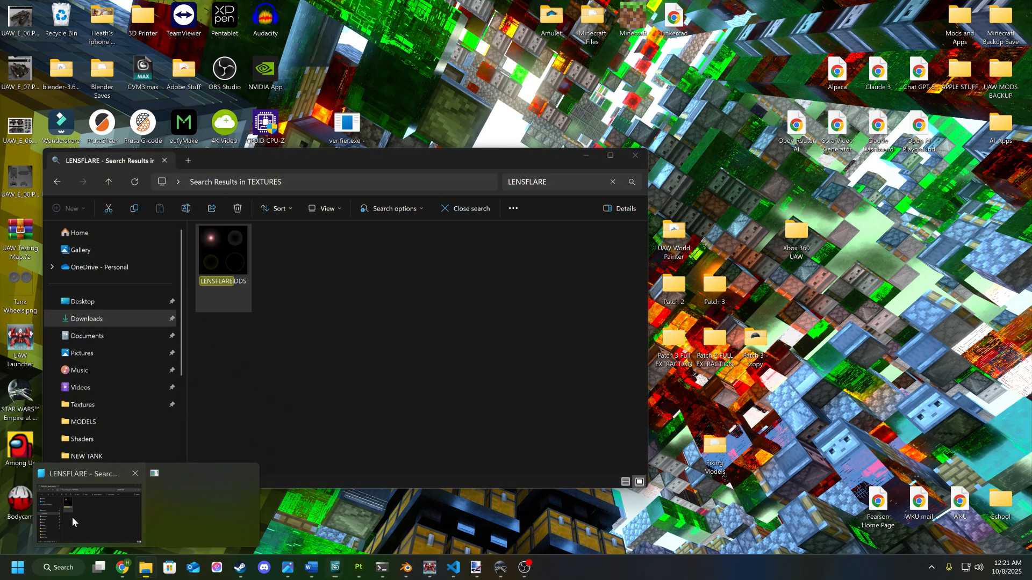
left_click(72, 517)
mouse_move(199, 225)
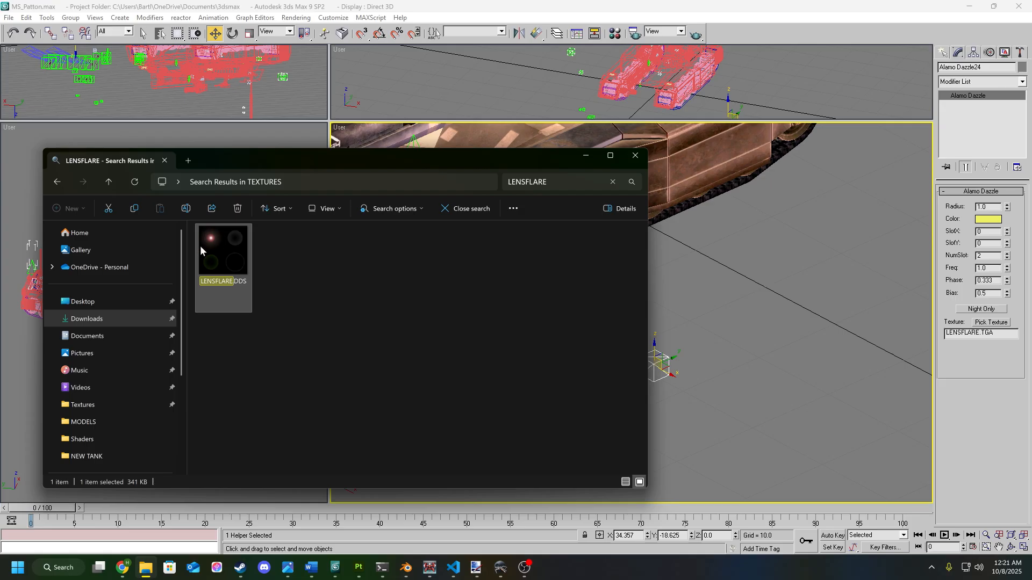
Step: Return to 3ds Max and examine the placed dazzle helper and its settings alongside the Patton tank
mouse_move(200, 246)
left_click(590, 156)
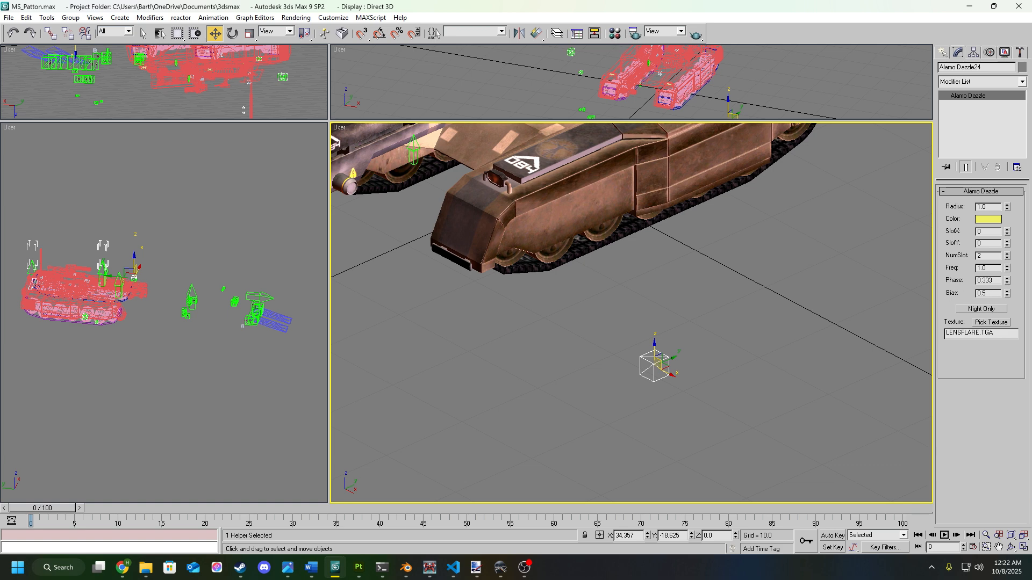
scroll(621, 382, "up", 3)
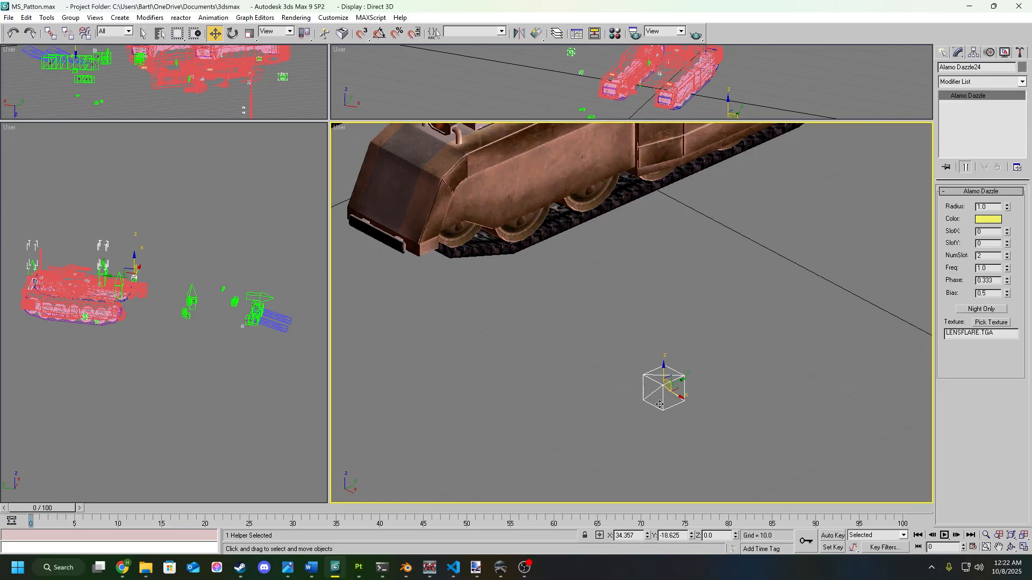
scroll(660, 404, "down", 2)
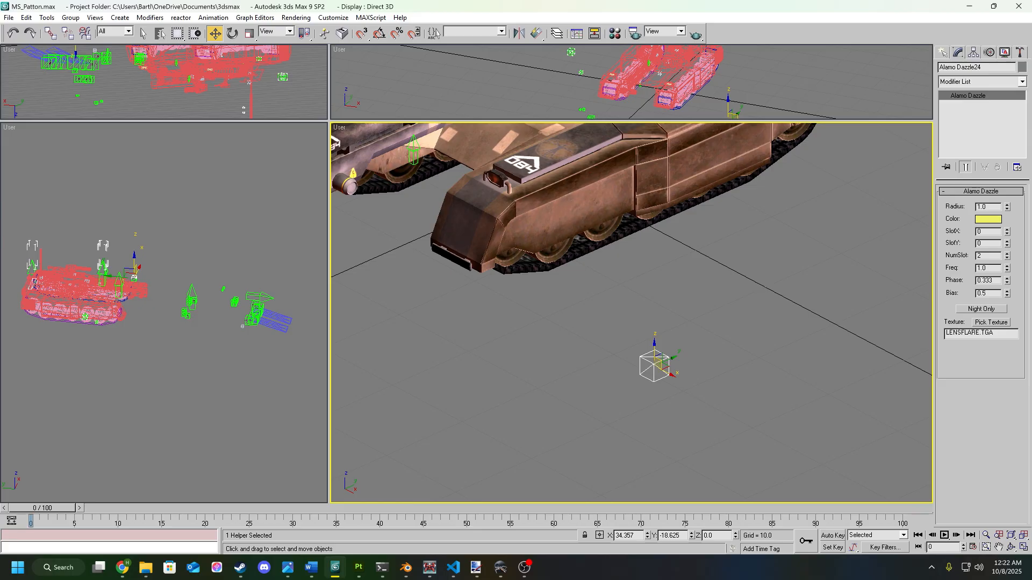
left_click(697, 393)
left_click(668, 371)
scroll(781, 364, "down", 1)
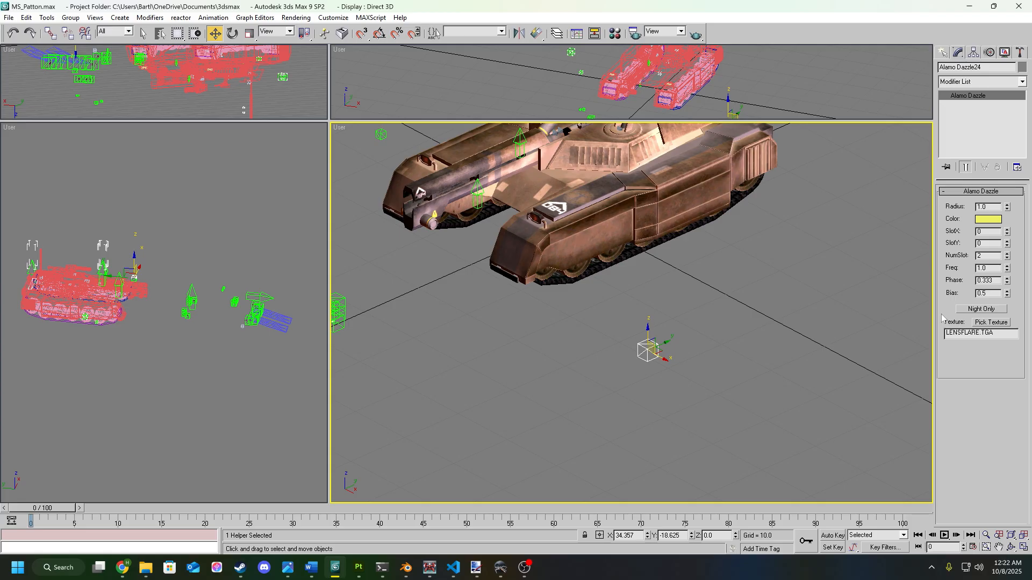
scroll(739, 351, "up", 5)
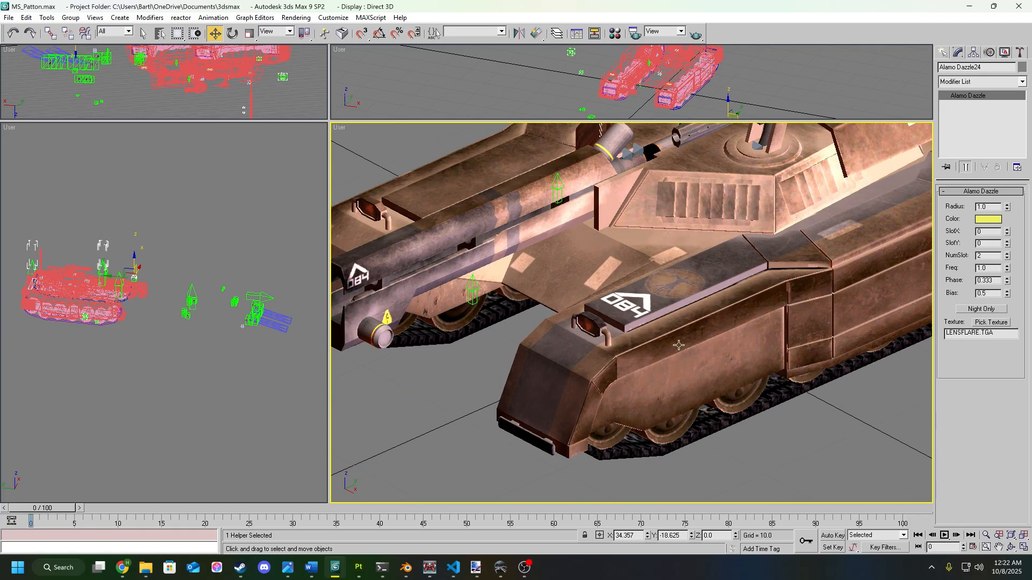
scroll(650, 357, "down", 5)
middle_click_drag(662, 366, 701, 399, "alt")
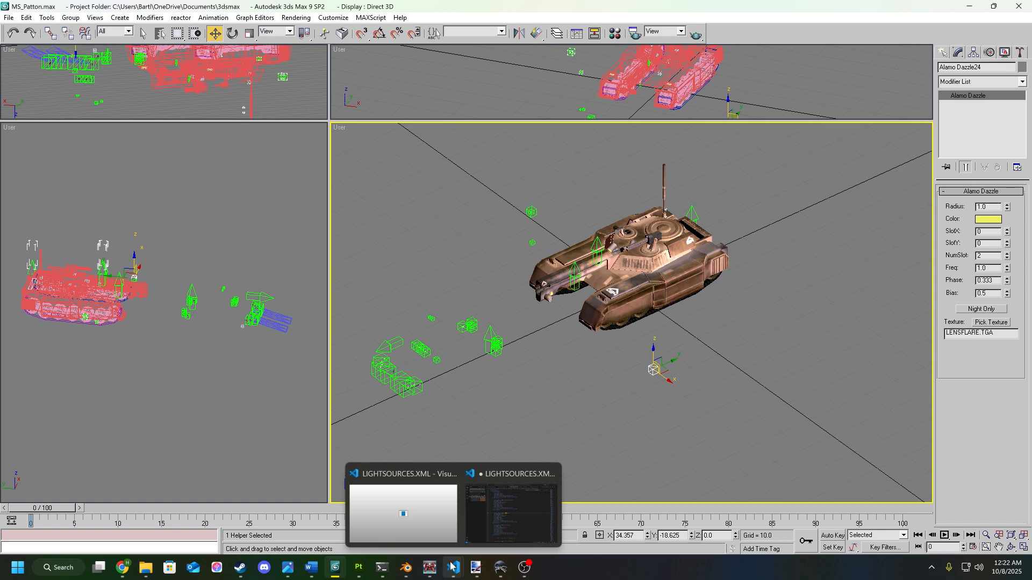
Step: Switch to the Alamo Object Viewer showing Light_Test11.ALO and examine the vehicle's headlight glows and beams up close and from several angles
mouse_move(411, 572)
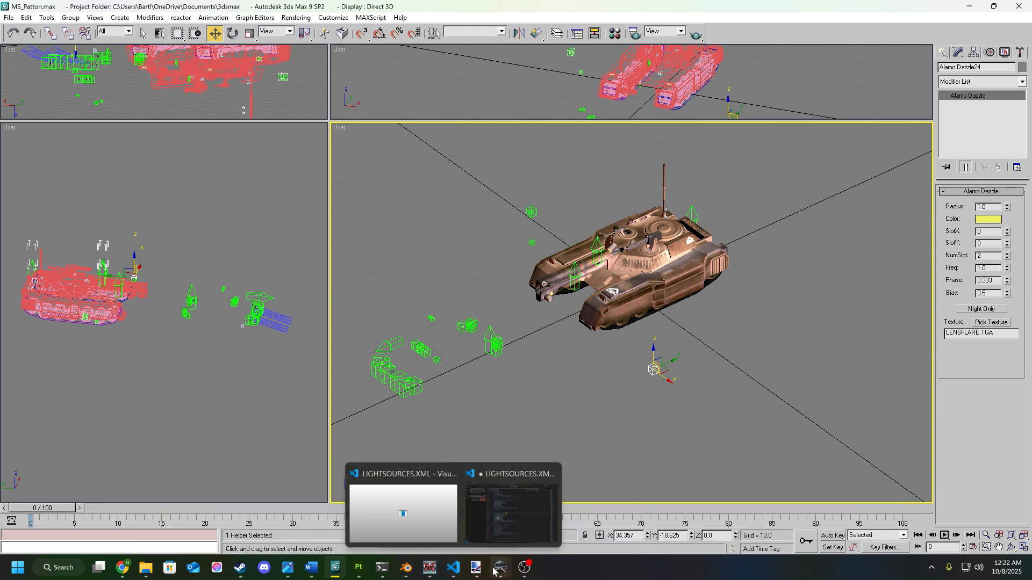
mouse_move(498, 569)
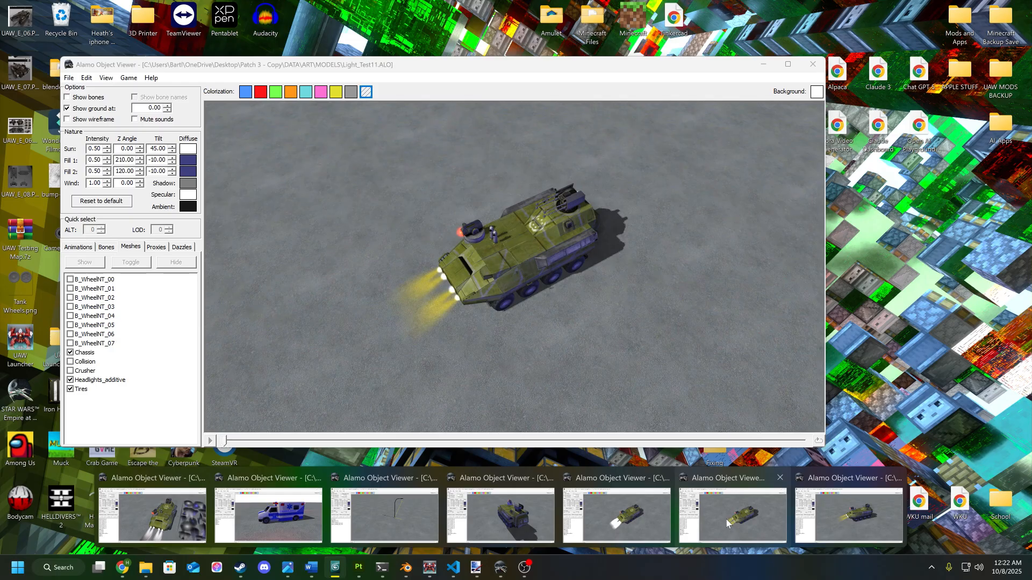
left_click(727, 519)
left_click_drag(527, 349, 502, 318)
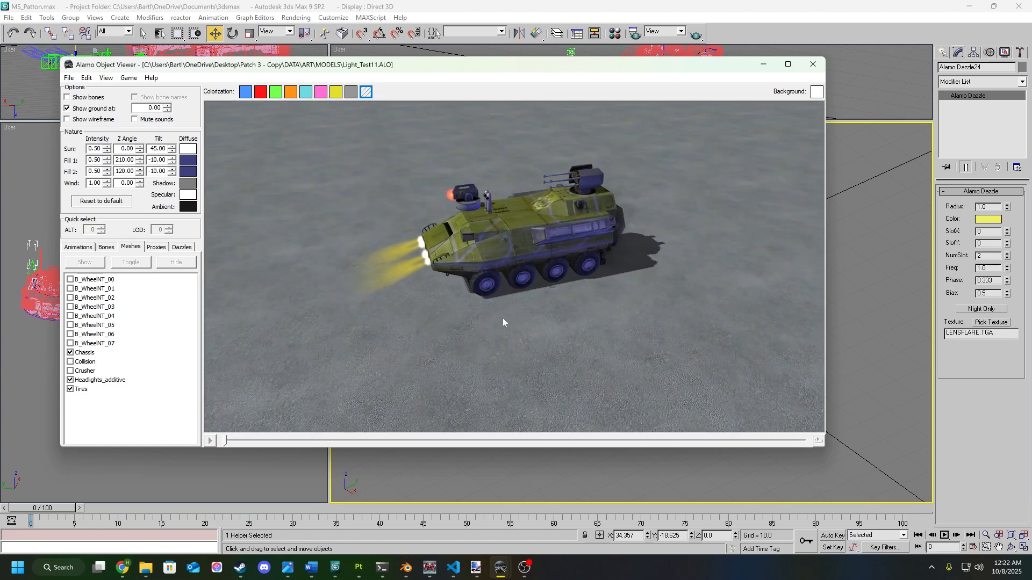
left_click_drag(453, 266, 489, 299)
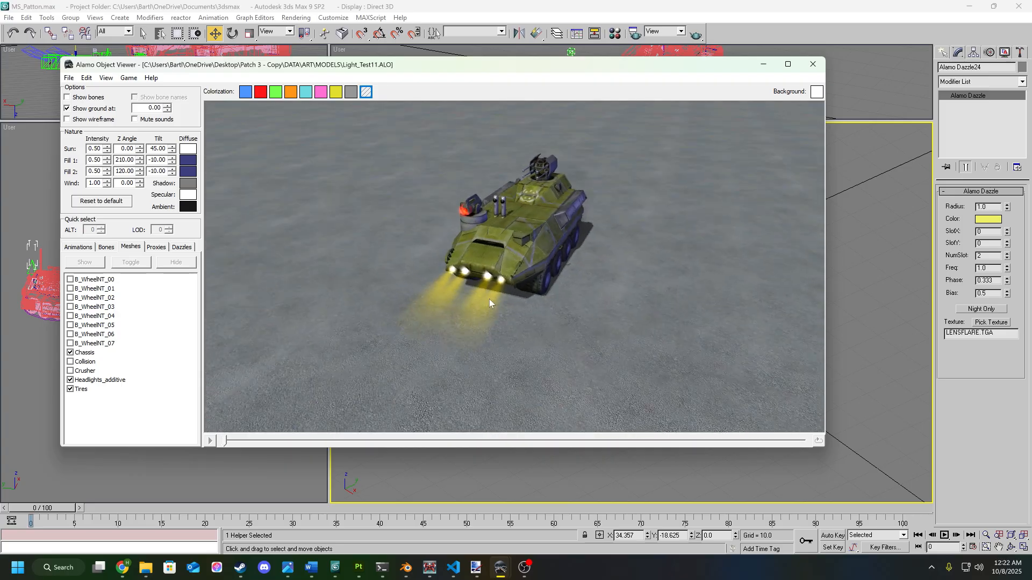
scroll(473, 300, "up", 5)
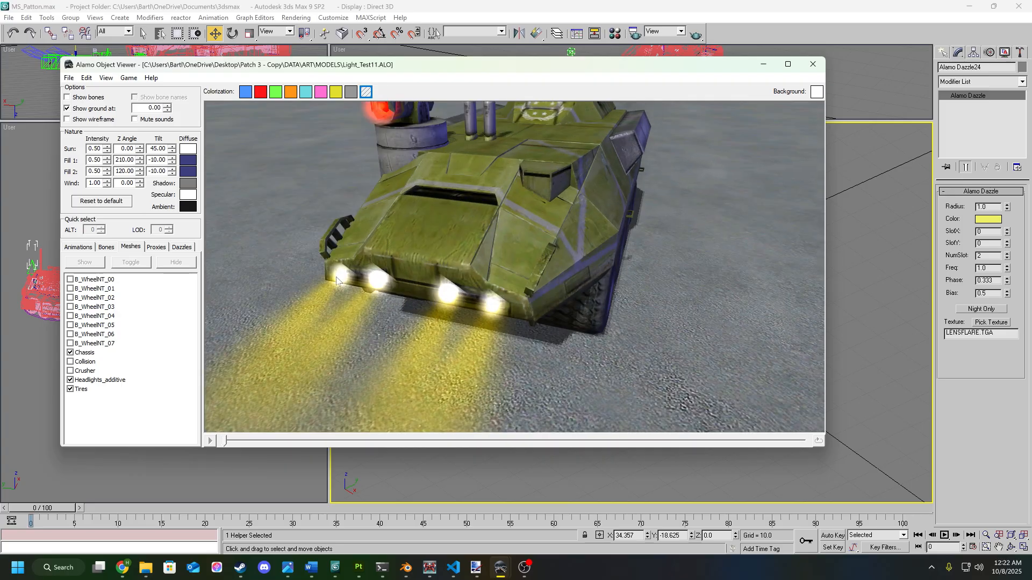
left_click_drag(362, 280, 541, 248)
scroll(453, 279, "down", 5)
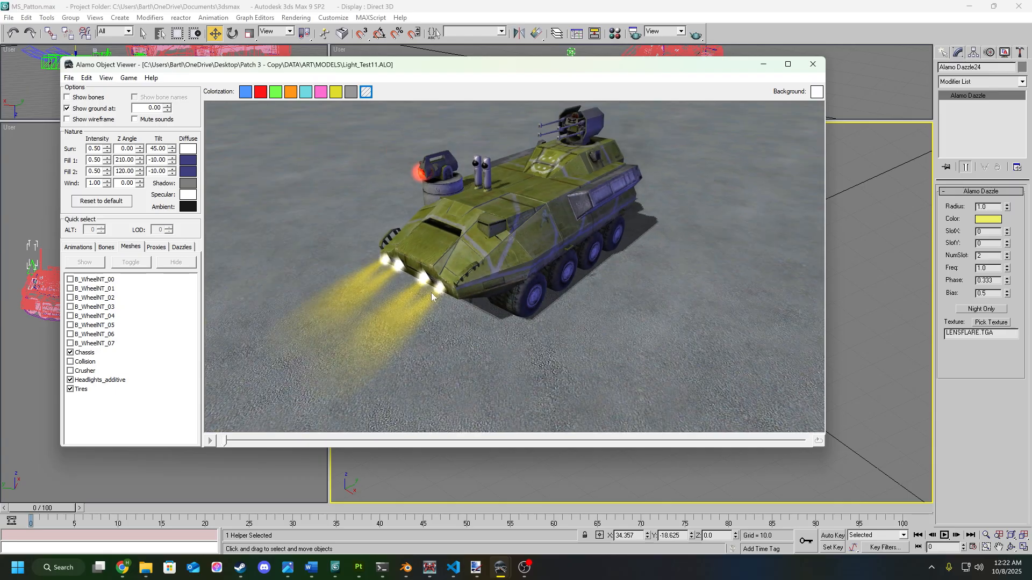
mouse_move(408, 317)
left_mouse_down()
mouse_move(478, 307)
mouse_move(397, 321)
left_mouse_up()
left_click_drag(400, 278, 444, 272)
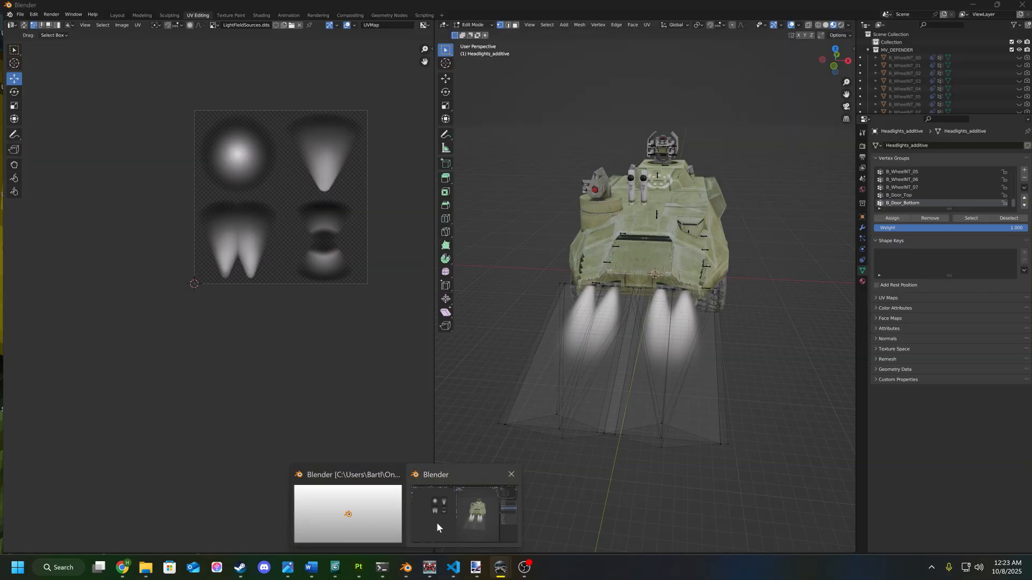
Step: Switch to the Blender headlights model and select the beam geometry of Headlights_additive to show its UVs over LightFieldSources.dds
left_click(437, 522)
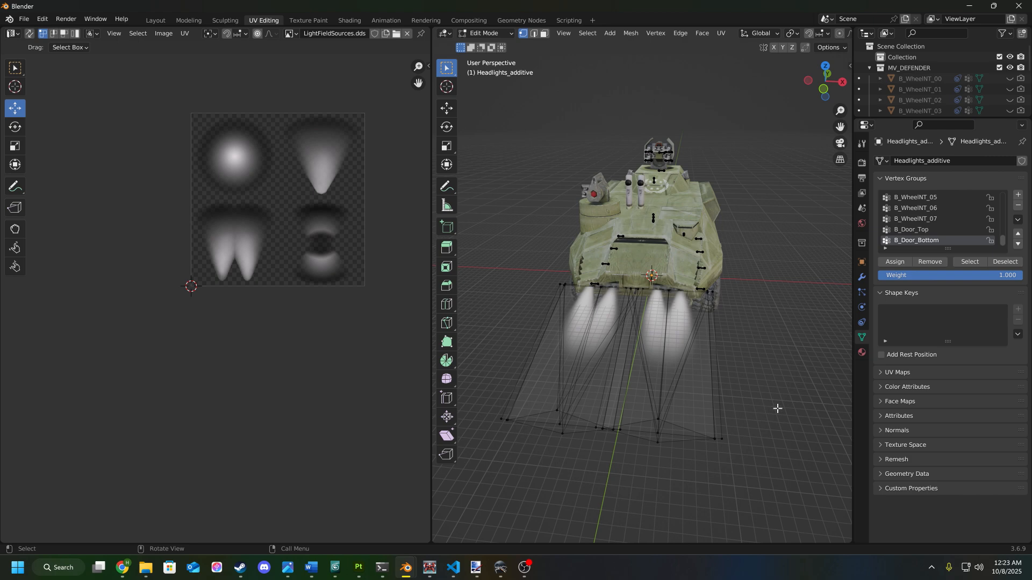
key("KP_3")
middle_click_drag(765, 386, 674, 386)
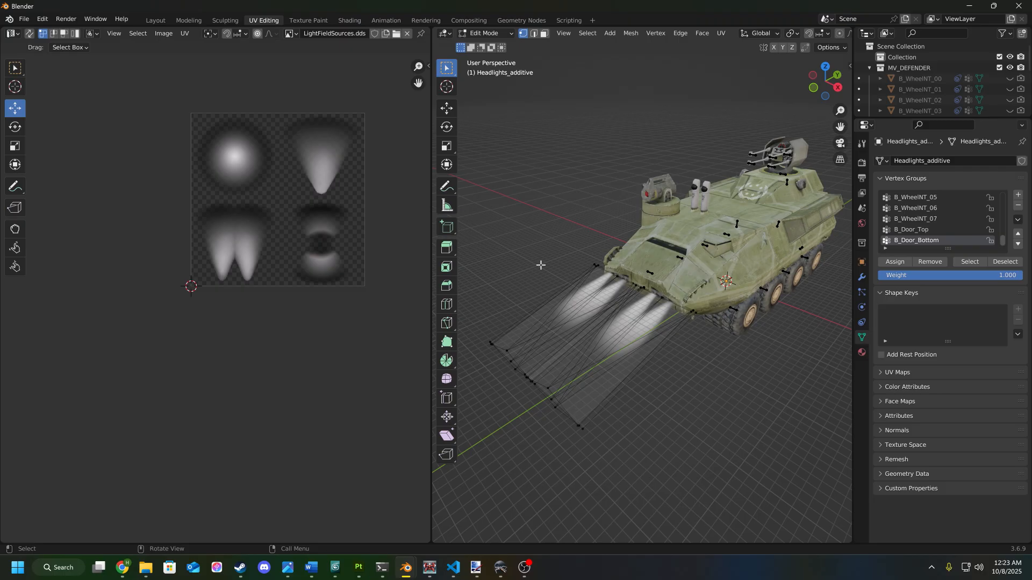
left_click_drag(502, 225, 692, 455)
key("alt+a")
key("KP_3")
middle_click_drag(532, 324, 628, 344)
left_click_drag(462, 187, 788, 468)
scroll(535, 368, "down", 1)
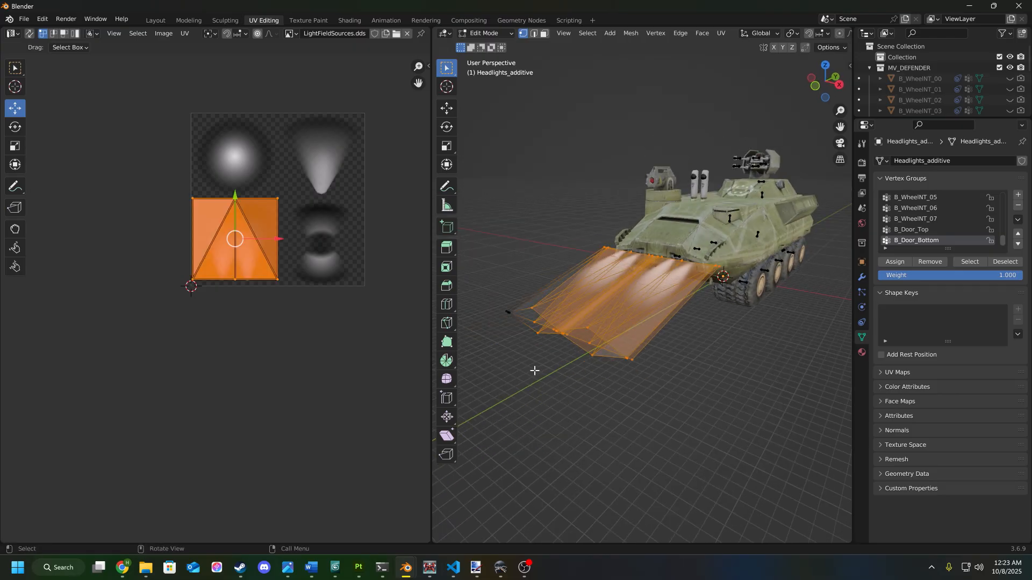
scroll(272, 298, "up", 1)
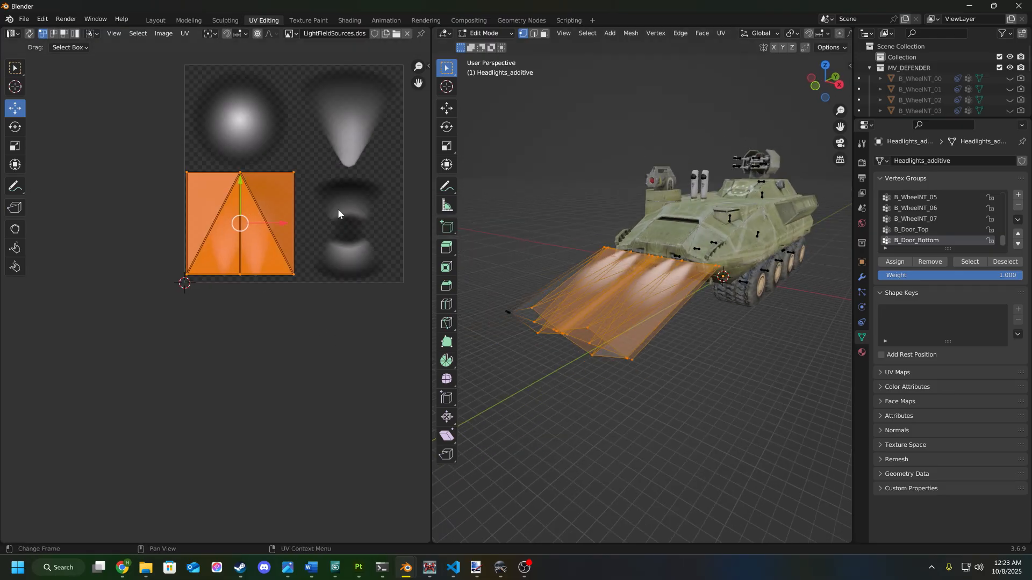
middle_click_drag(380, 270, 323, 357)
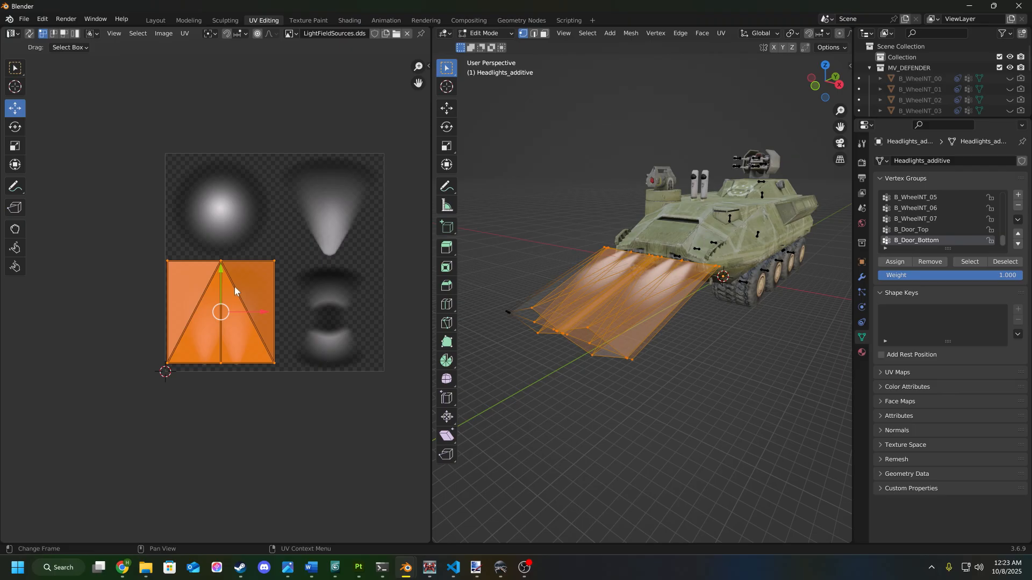
Step: Move the selected beam UVs onto the single-cone light in the upper-right quarter of the texture and view the beams from the front
left_click_drag(223, 308, 333, 204)
right_click(525, 231)
middle_click_drag(514, 205, 563, 245)
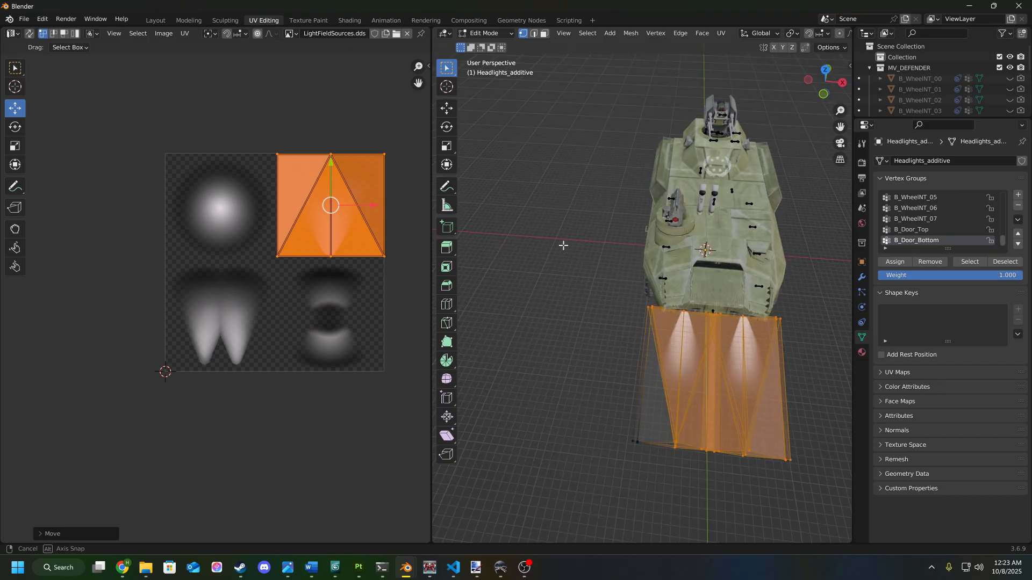
Step: Move the beam UVs onto the double-beam light in the lower-left quarter of the texture, then deselect the mesh and inspect the beams
left_click_drag(335, 215, 225, 328)
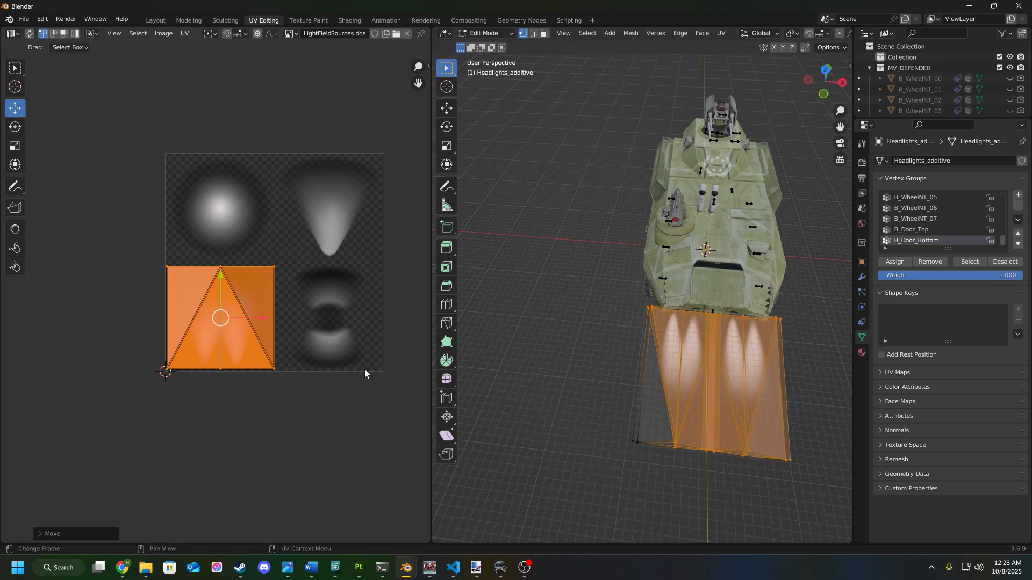
left_click(547, 387)
middle_click_drag(637, 382, 548, 331)
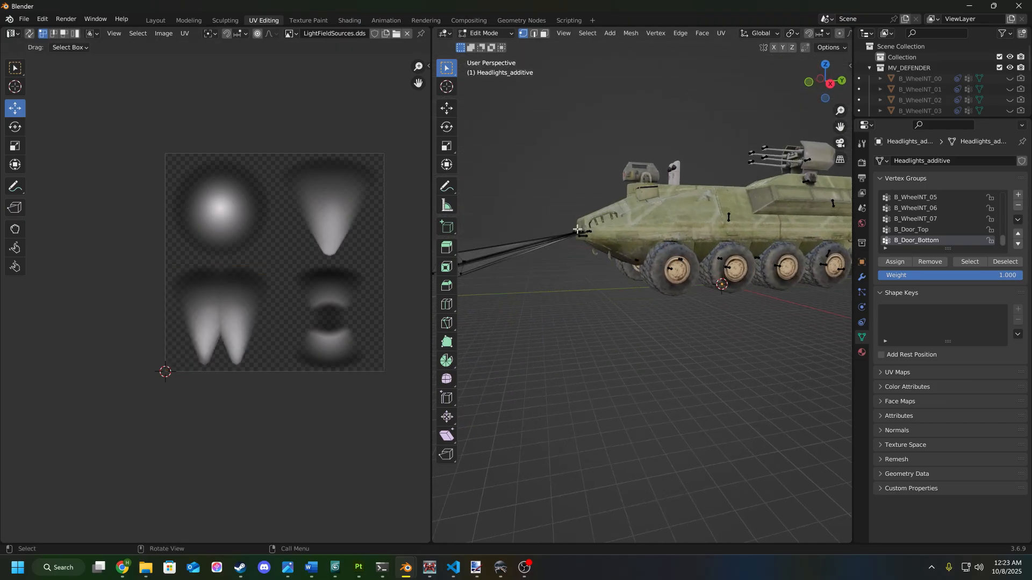
middle_click_drag(580, 253, 685, 294)
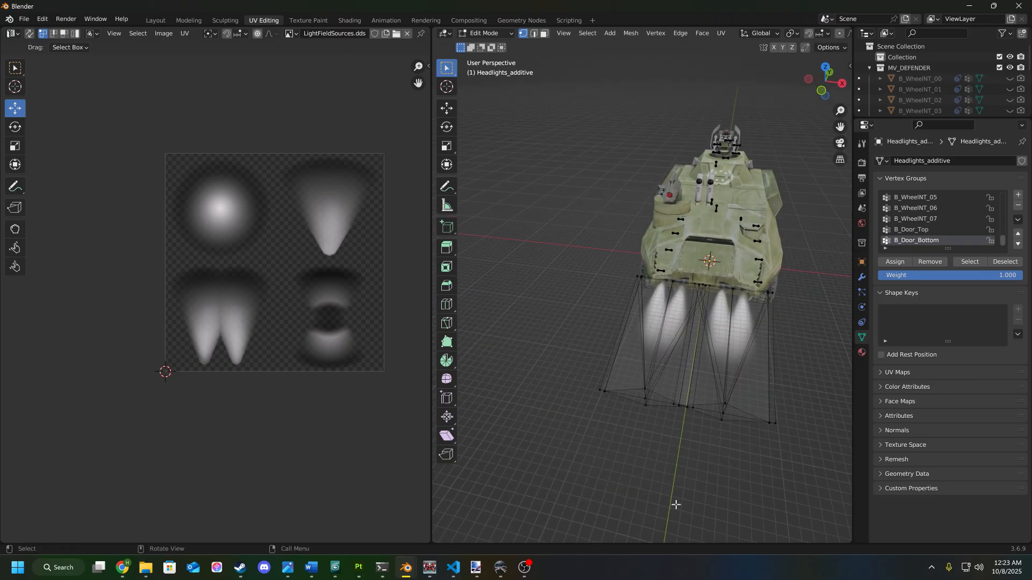
Step: Leave Blender and examine the Light_Test11 headlight beams again in the Alamo Object Viewer
left_click(968, 6)
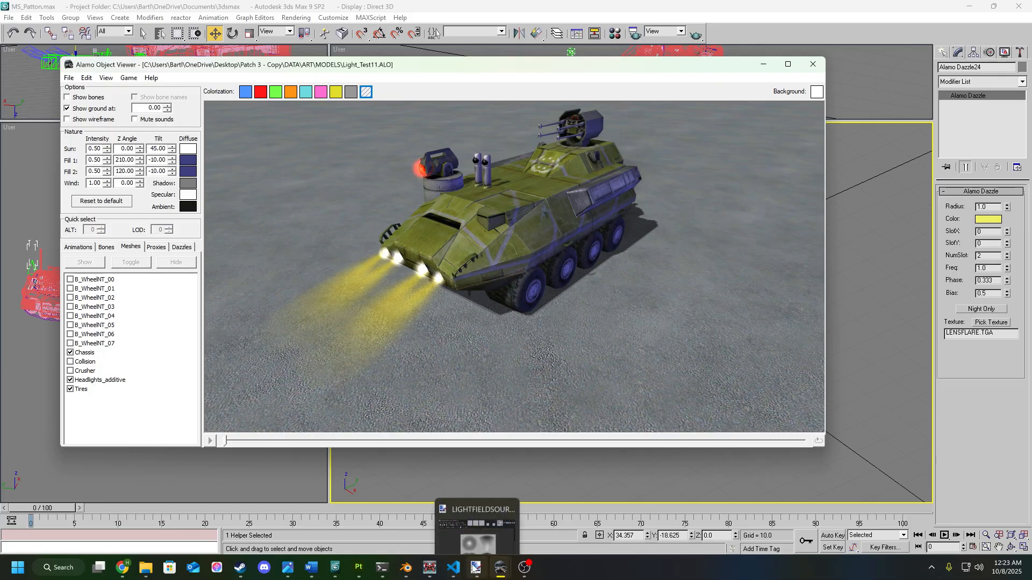
scroll(385, 279, "down", 1)
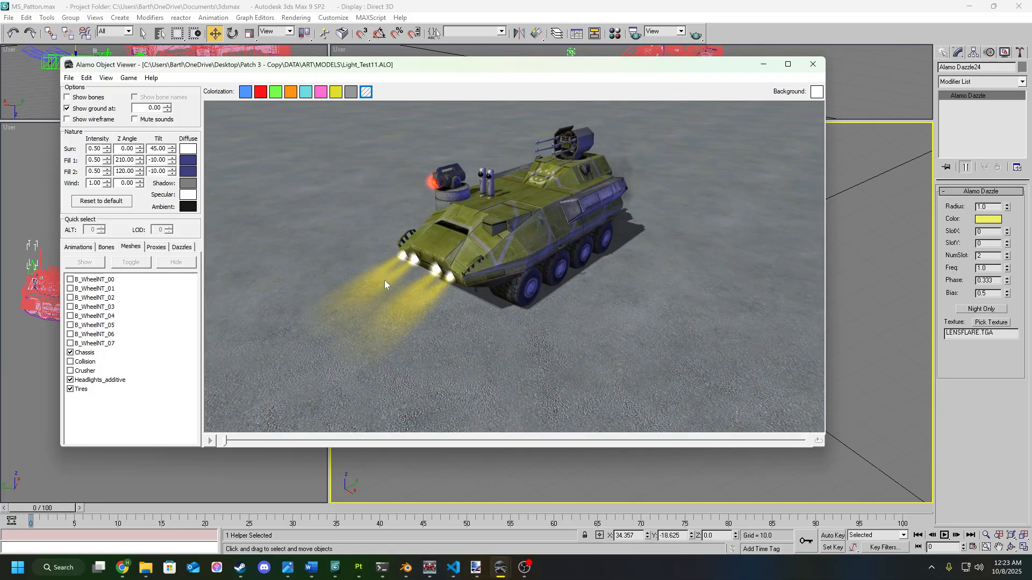
left_click_drag(382, 295, 348, 305)
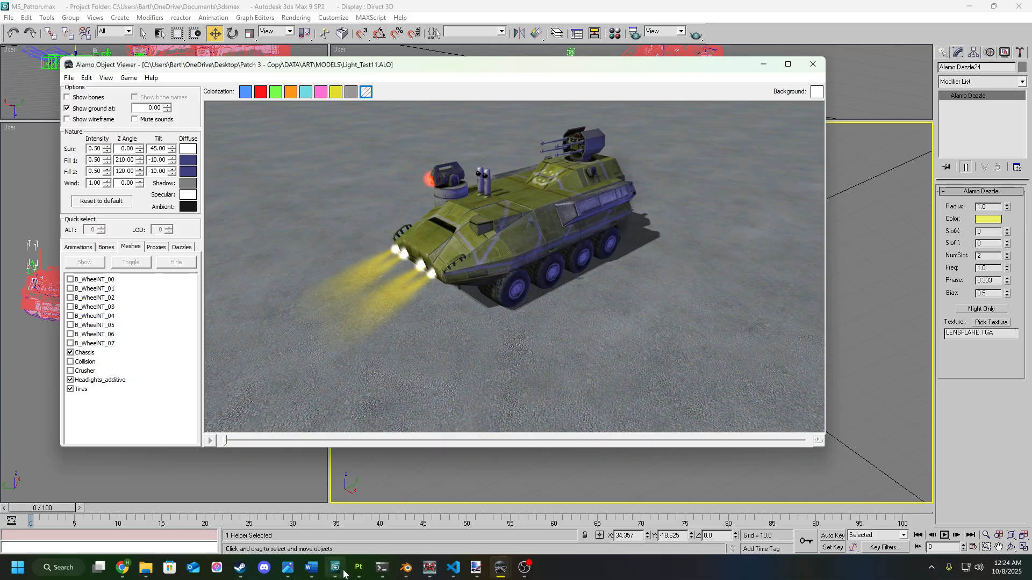
Step: Switch to the untitled 3ds Max scene with the purple box and examine its light helpers and DirectX shader material
mouse_move(500, 568)
mouse_move(301, 512)
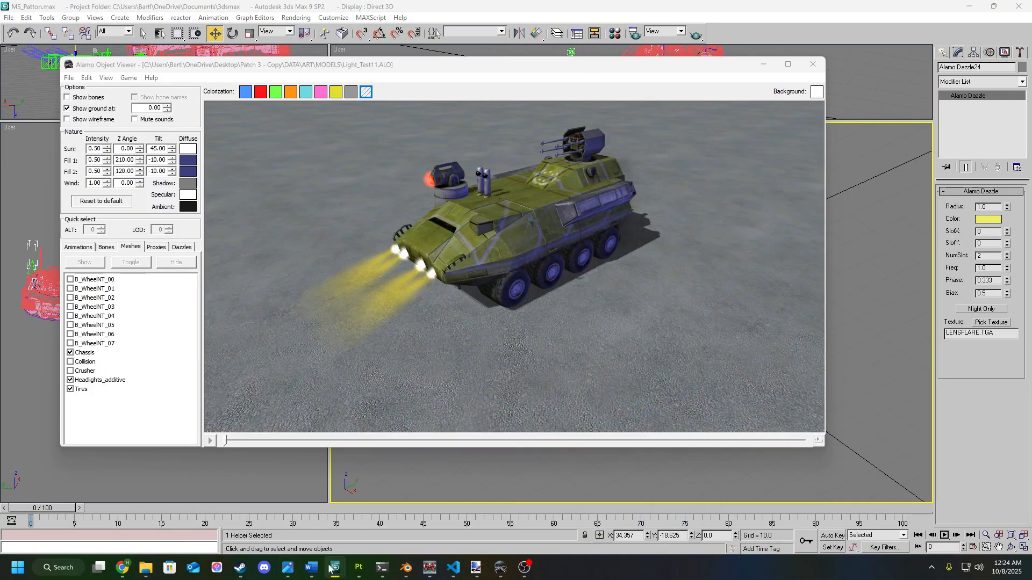
mouse_move(333, 567)
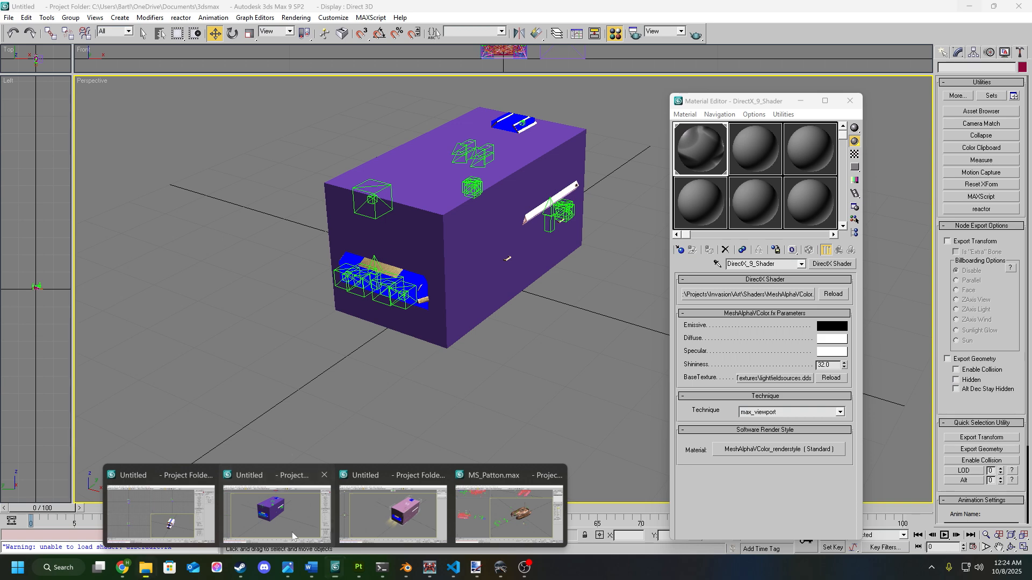
right_click(292, 532)
left_click(340, 504)
mouse_move(503, 413)
middle_mouse_down("alt")
mouse_move(535, 398)
mouse_move(512, 395)
middle_mouse_up("alt")
middle_click_drag(481, 358, 509, 392, "alt")
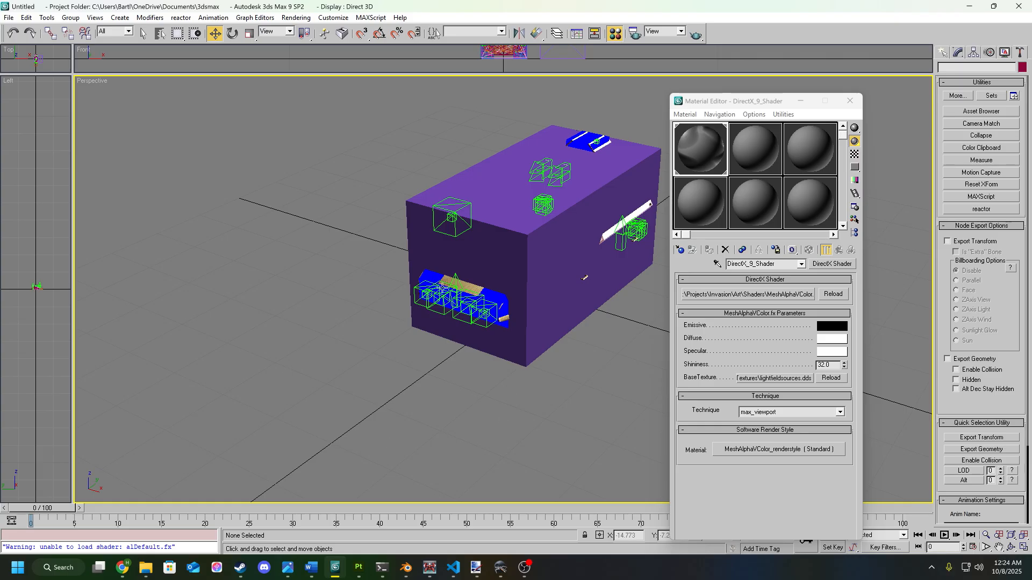
Step: Browse the effect files in C:\Projects\Invasion\Art\Shaders for the material's shader, then close the file browser without choosing one
left_click(436, 382)
left_click(512, 459)
left_click(803, 300)
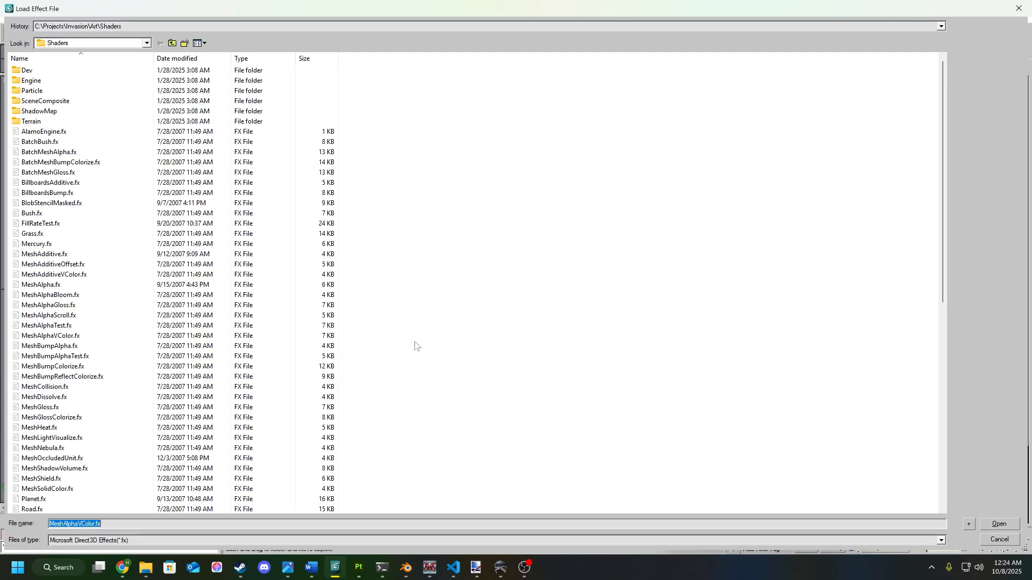
left_click(1018, 8)
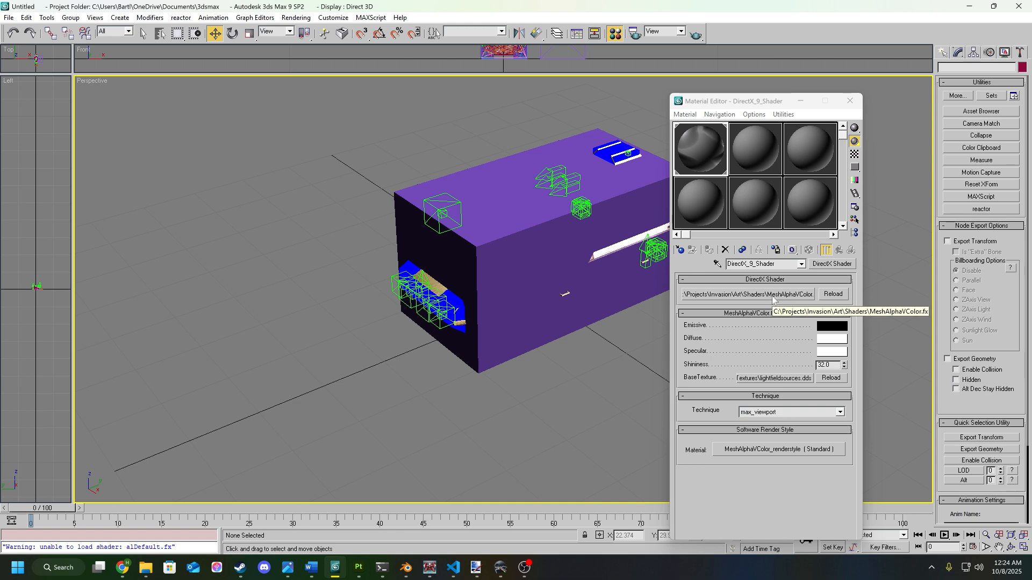
Step: Select the mesh named light beside the purple box and check the effect file assigned in the DirectX shader material
left_click(355, 359)
left_click_drag(355, 358, 613, 355)
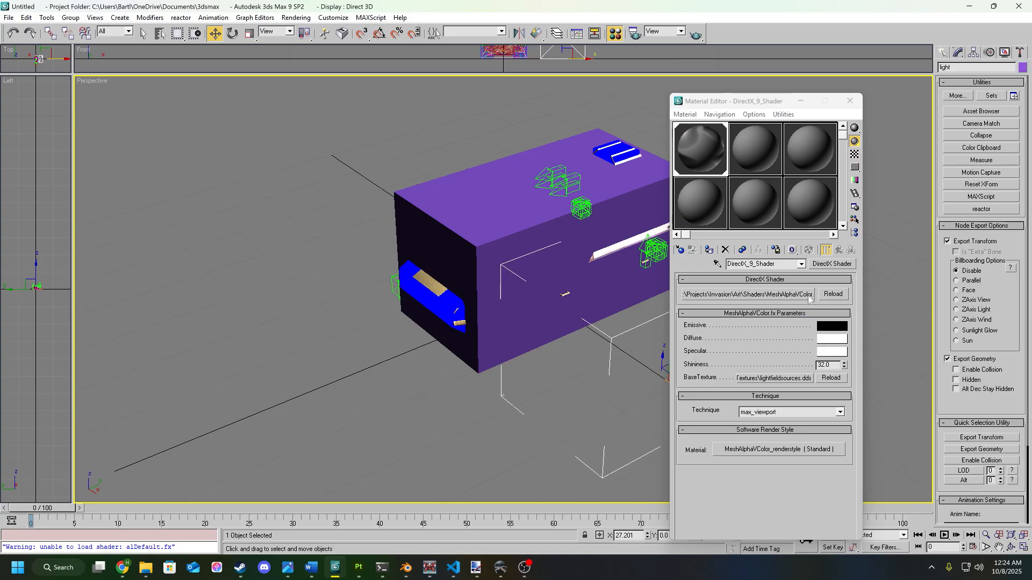
left_click(809, 296)
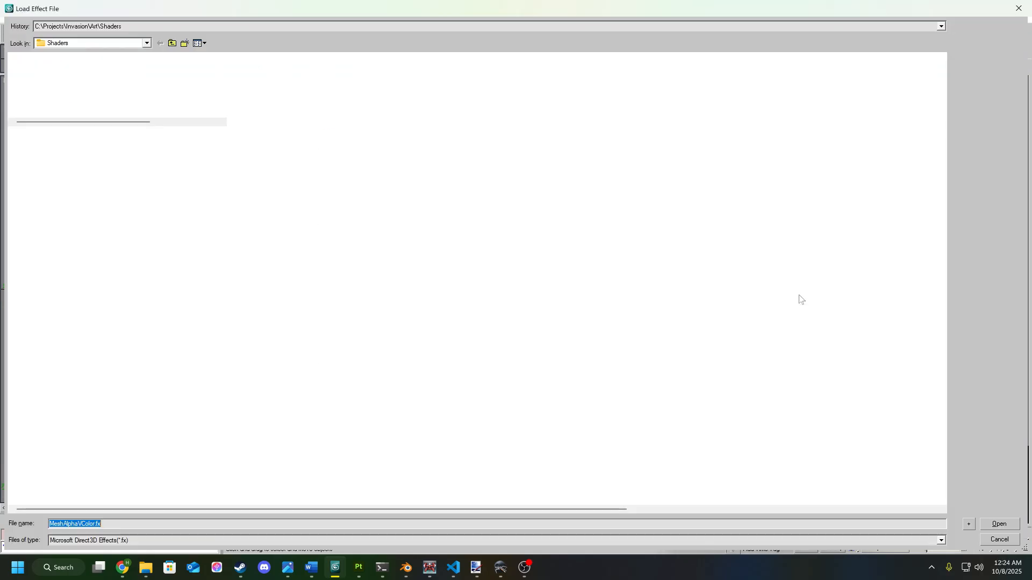
left_click(1018, 8)
Step: Open the UaW_Common_Materials.mat library to examine its shader materials, then close the material browser without choosing one
left_click(830, 266)
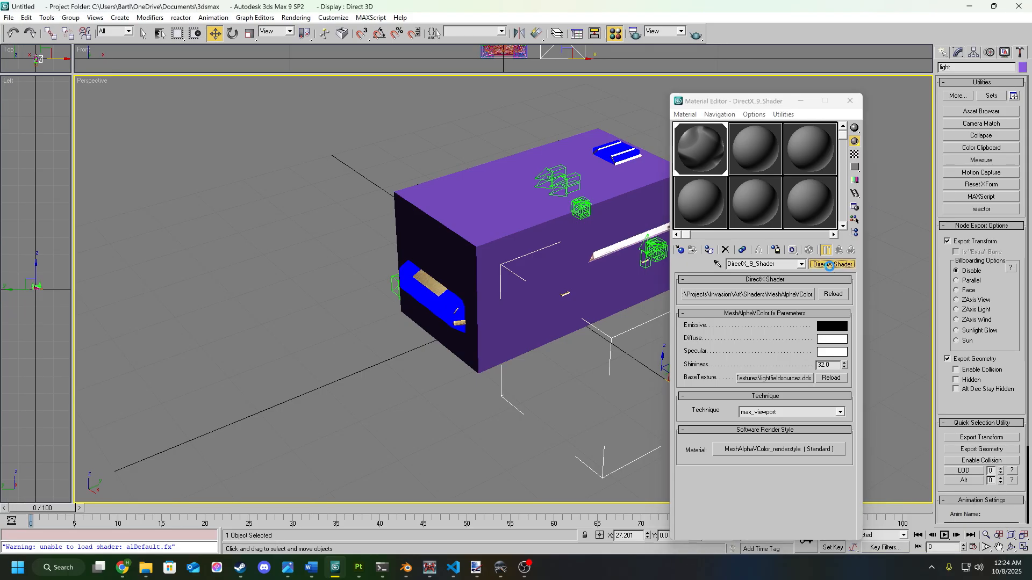
left_click(294, 190)
left_click(308, 318)
left_click(51, 52)
left_click(1000, 524)
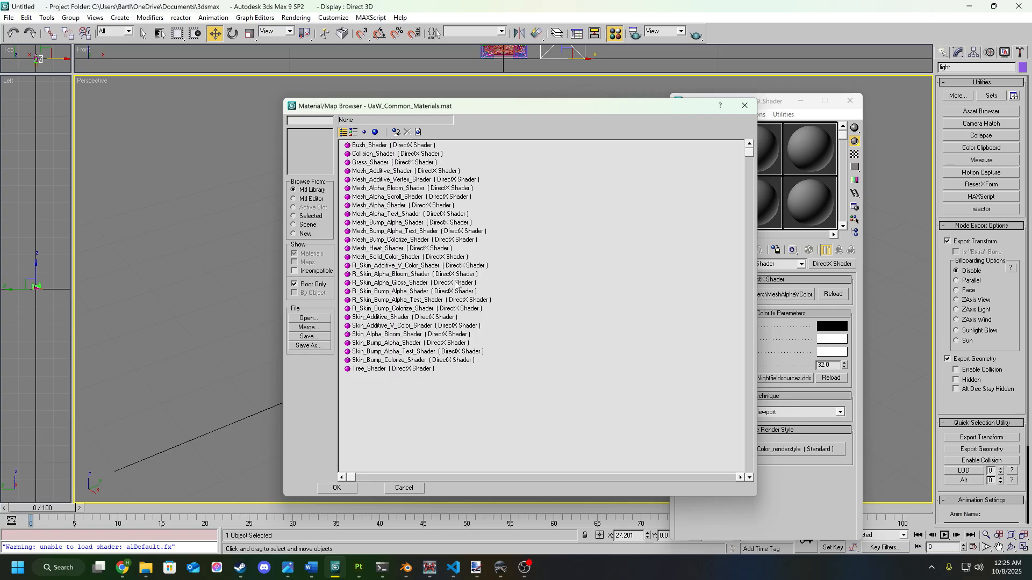
left_click(742, 107)
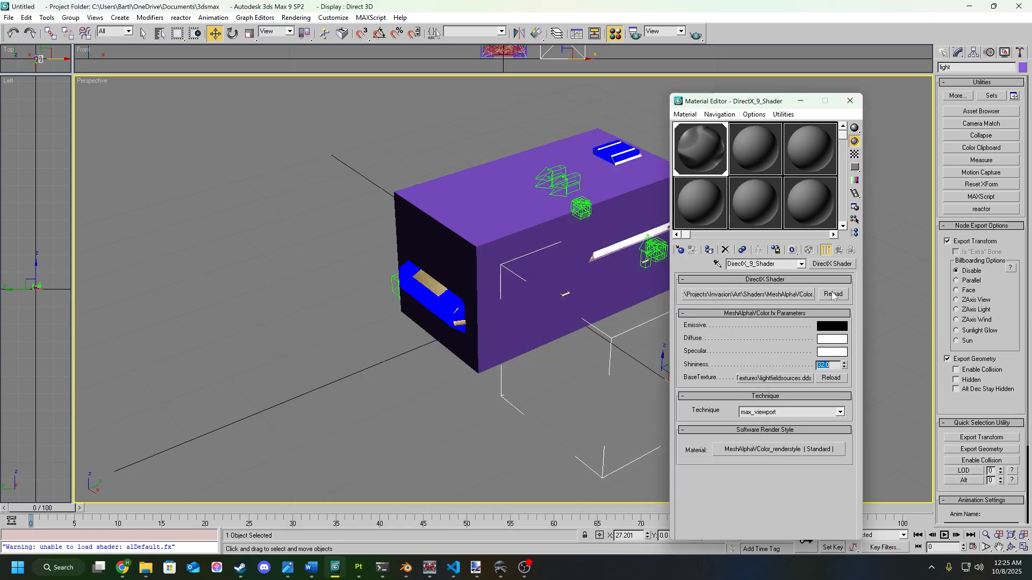
Step: Load the MeshAdditive.fx effect file from C:\Projects\Invasion\Art\Shaders into the light mesh's DirectX shader material
left_click(810, 297)
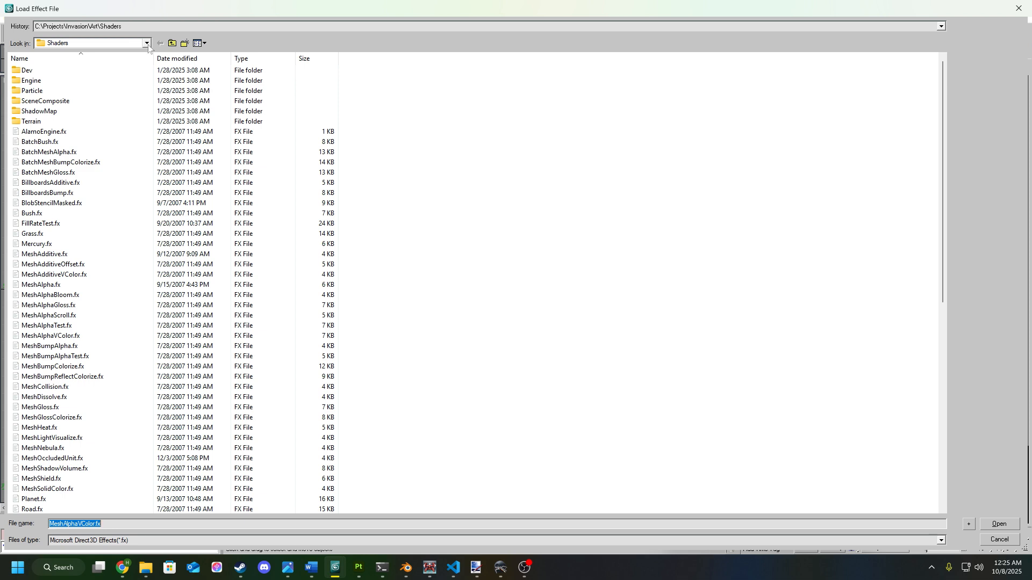
left_click(145, 45)
scroll(88, 145, "up", 4)
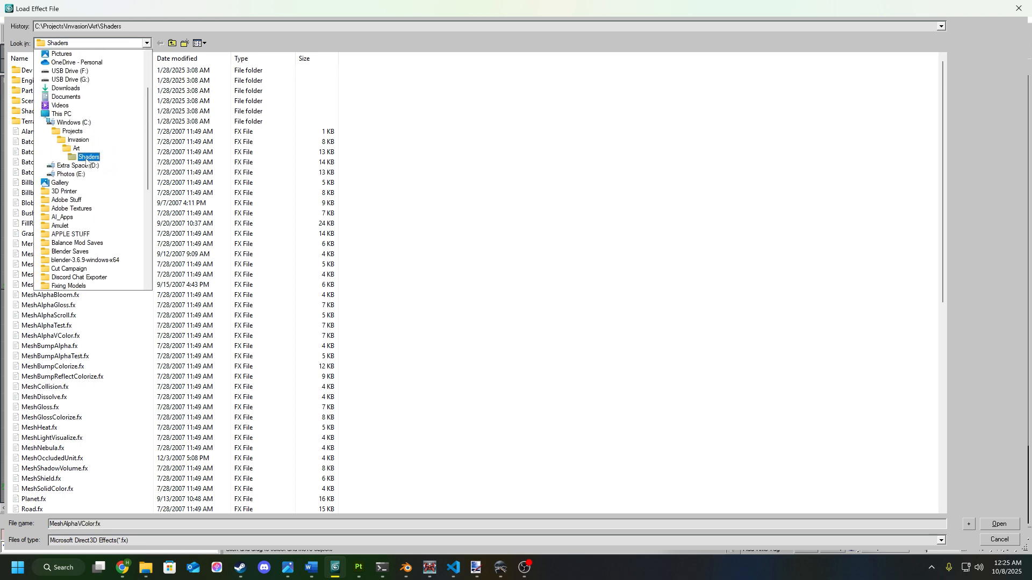
left_click(88, 157)
scroll(162, 258, "down", 1)
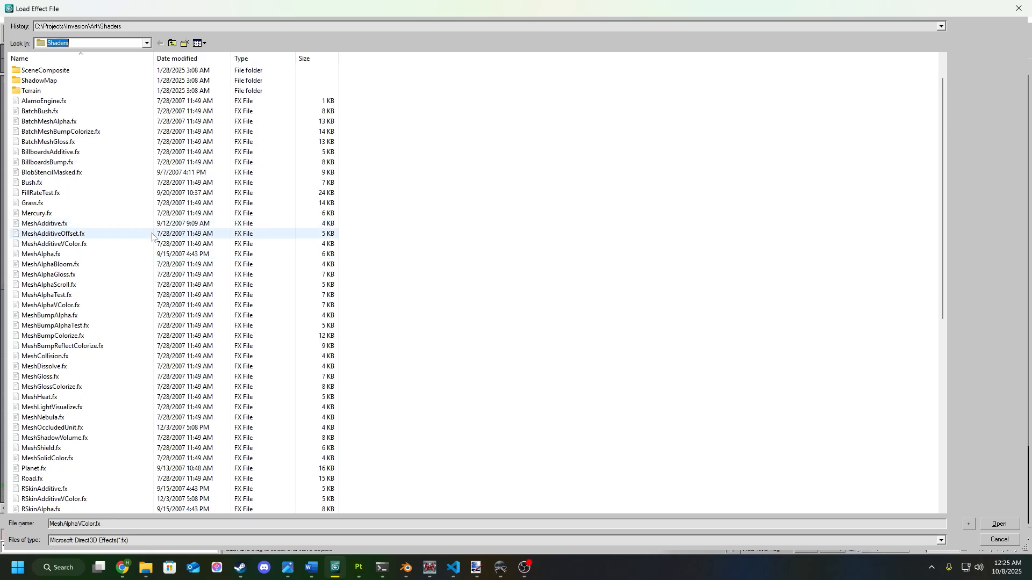
left_click(70, 225)
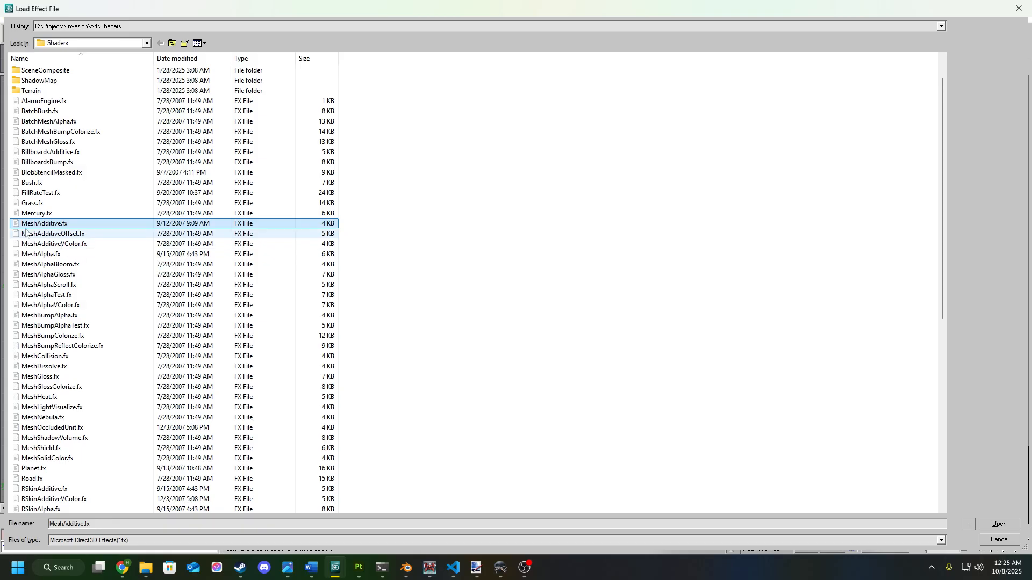
left_click(998, 523)
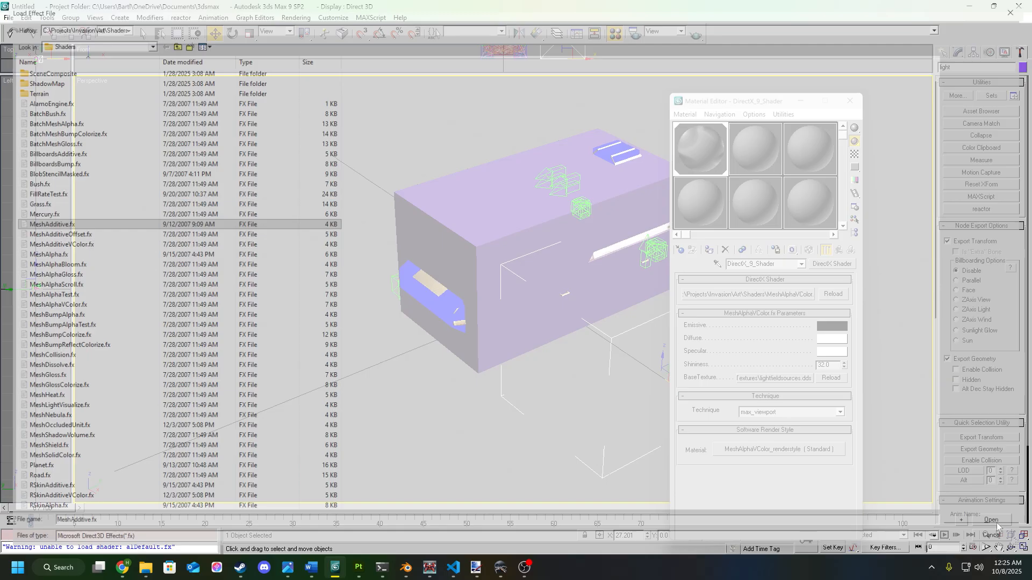
mouse_move(514, 388)
middle_mouse_down("alt")
mouse_move(579, 421)
mouse_move(576, 401)
mouse_move(533, 373)
mouse_move(482, 371)
mouse_move(505, 383)
mouse_move(487, 384)
mouse_move(544, 389)
mouse_move(518, 379)
middle_mouse_up("alt")
scroll(544, 386, "up", 3)
scroll(519, 383, "up", 2)
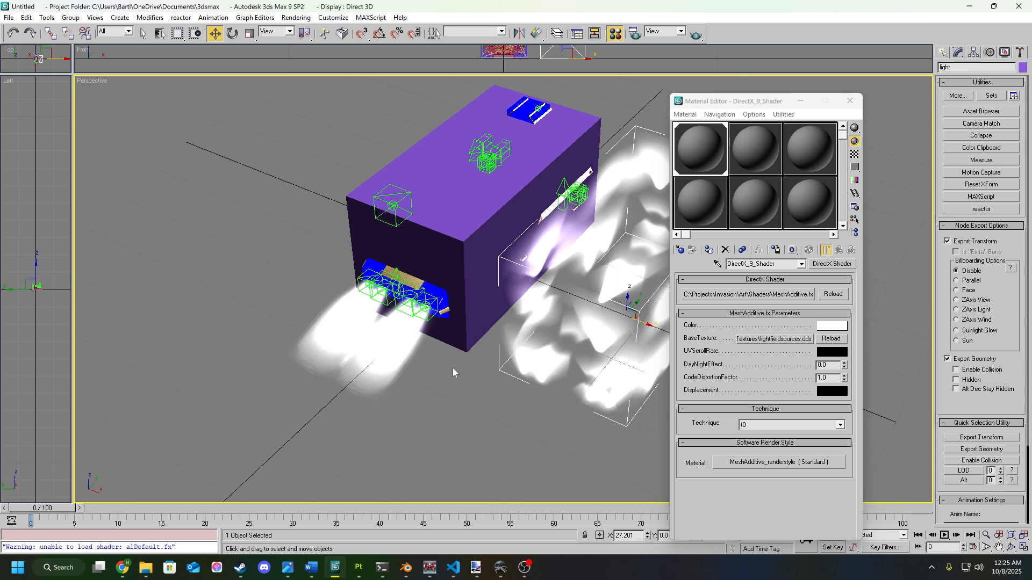
Step: Set the MeshAdditive material's CodeDistortionFactor to 0.1
middle_click_drag(466, 353, 388, 369)
middle_click_drag(458, 375, 416, 353, "alt")
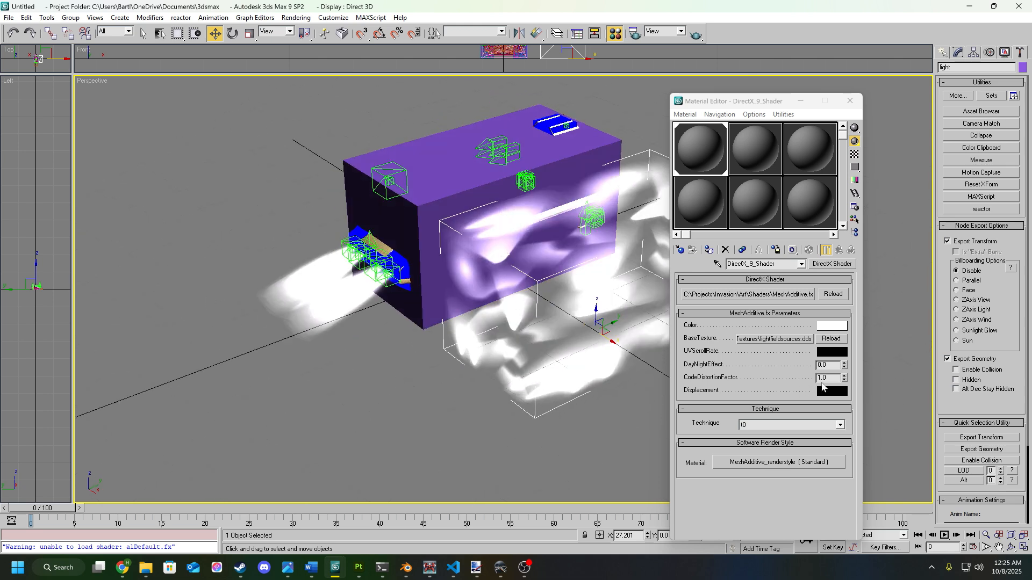
type("0.1")
key("Return")
mouse_move(447, 383)
middle_mouse_down("alt")
mouse_move(438, 387)
mouse_move(447, 383)
middle_mouse_up("alt")
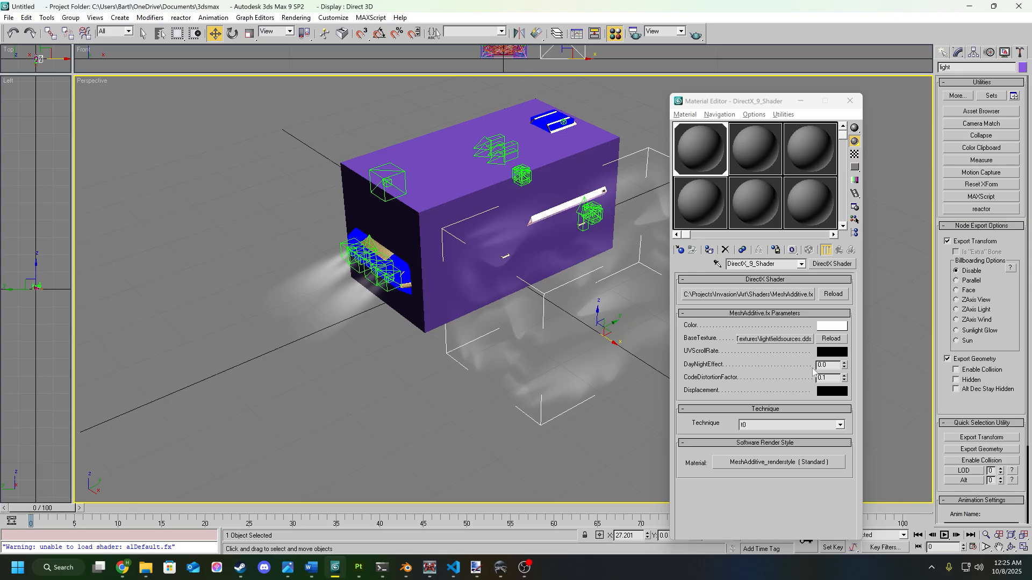
Step: Set the MeshAdditive material's DayNightEffect to 1.0
left_click(833, 366)
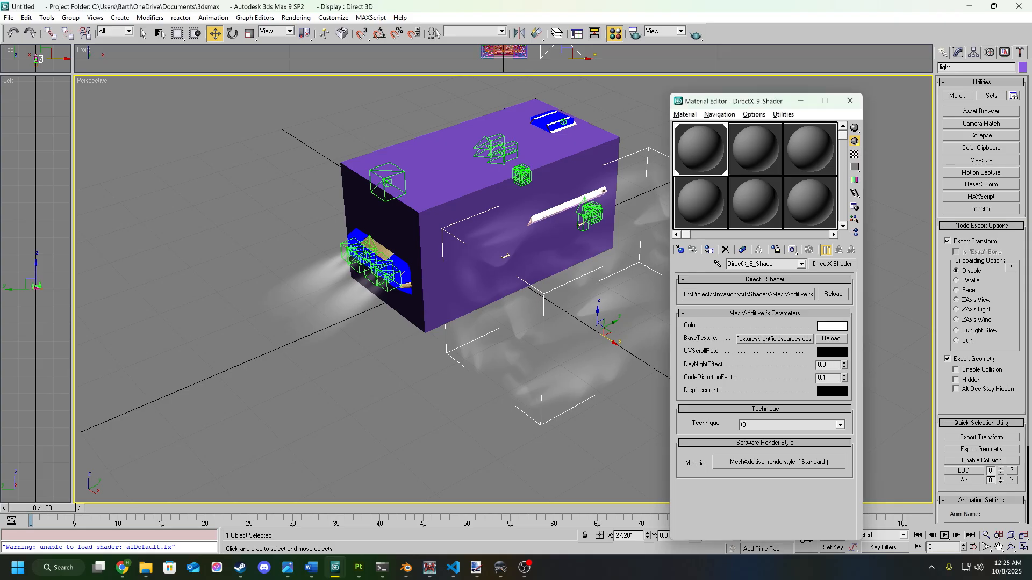
key("BackSpace")
key("BackSpace")
key("BackSpace")
type("1")
key("Return")
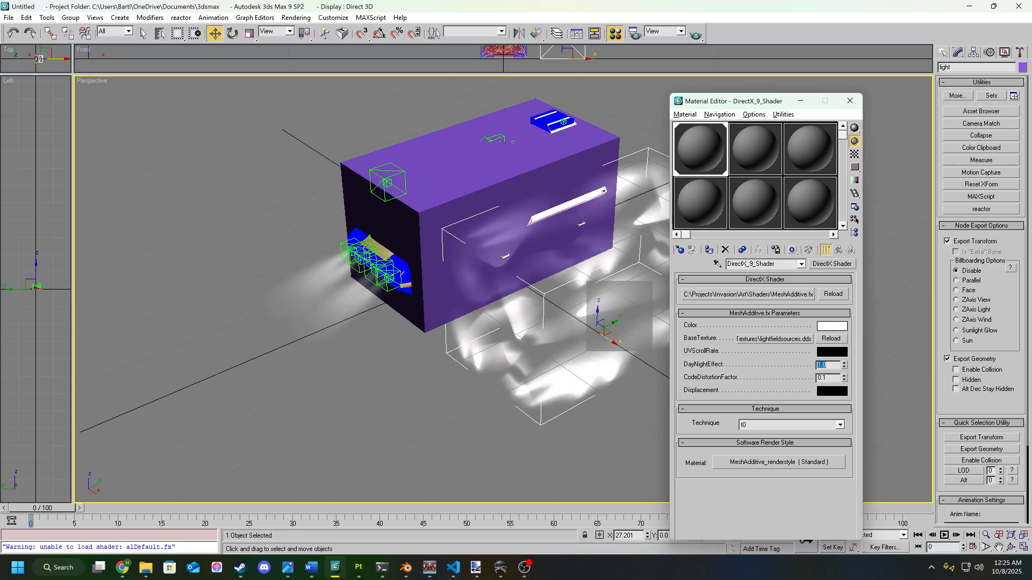
middle_click_drag(462, 366, 495, 363, "alt")
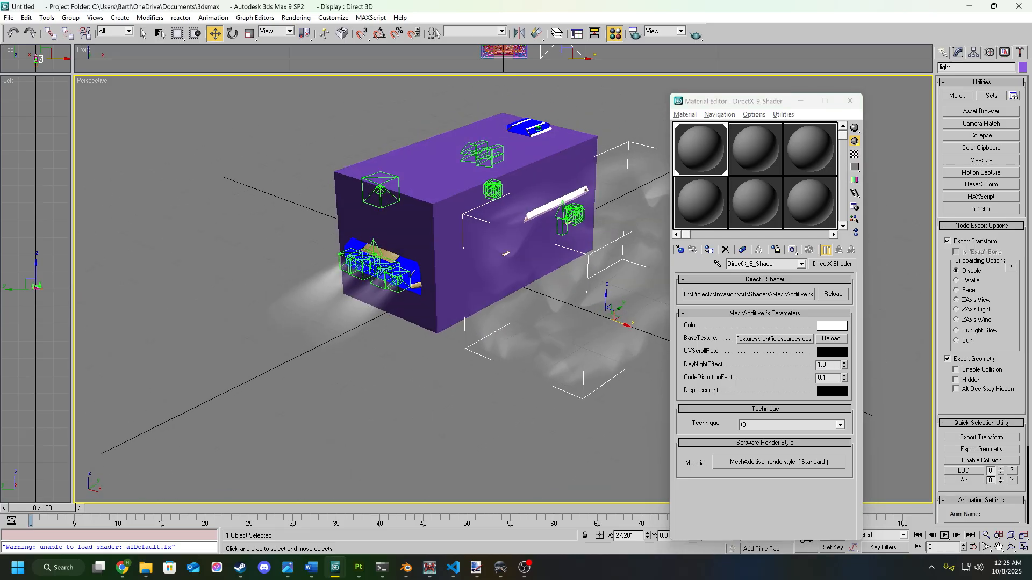
Step: Deselect the light mesh, examine the headlight beams, and check the UVScrollRate colour without changing it
double_click(820, 365)
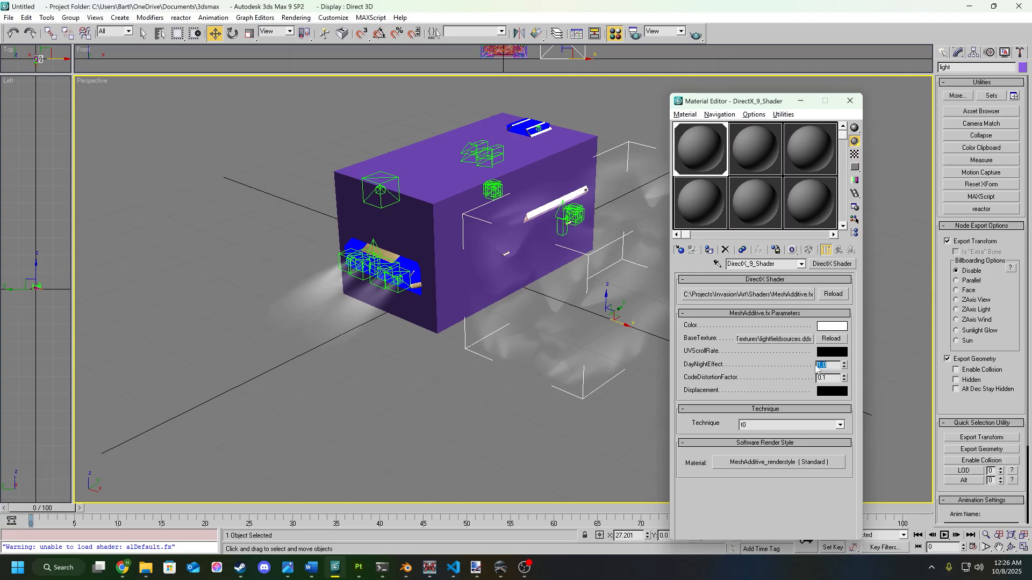
left_click(567, 403)
middle_click_drag(576, 406, 468, 394, "alt")
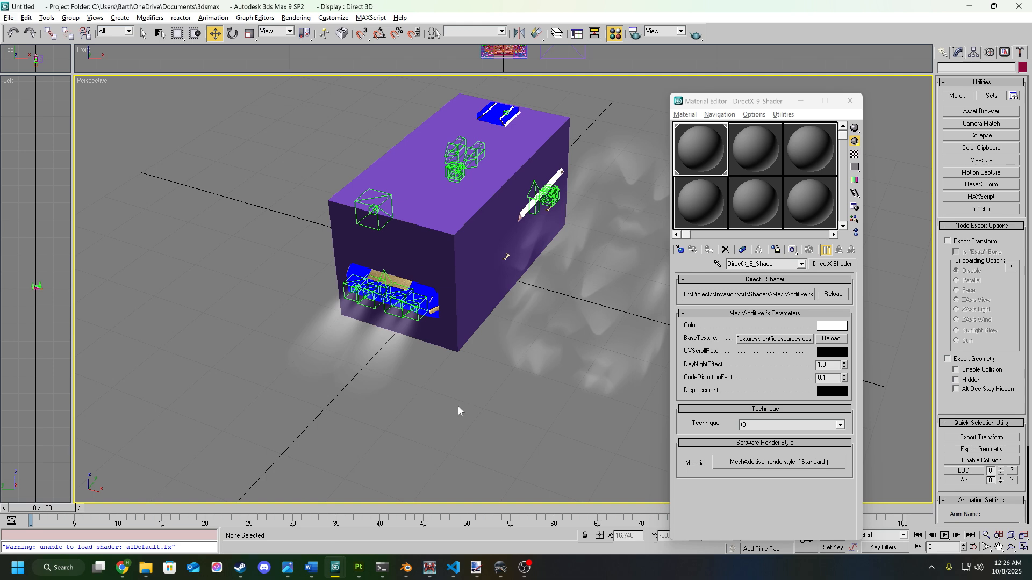
mouse_move(419, 333)
middle_mouse_down("alt")
mouse_move(397, 346)
mouse_move(436, 338)
middle_mouse_up("alt")
mouse_move(530, 330)
middle_mouse_down("alt")
mouse_move(499, 334)
mouse_move(517, 333)
middle_mouse_up("alt")
scroll(517, 332, "up", 3)
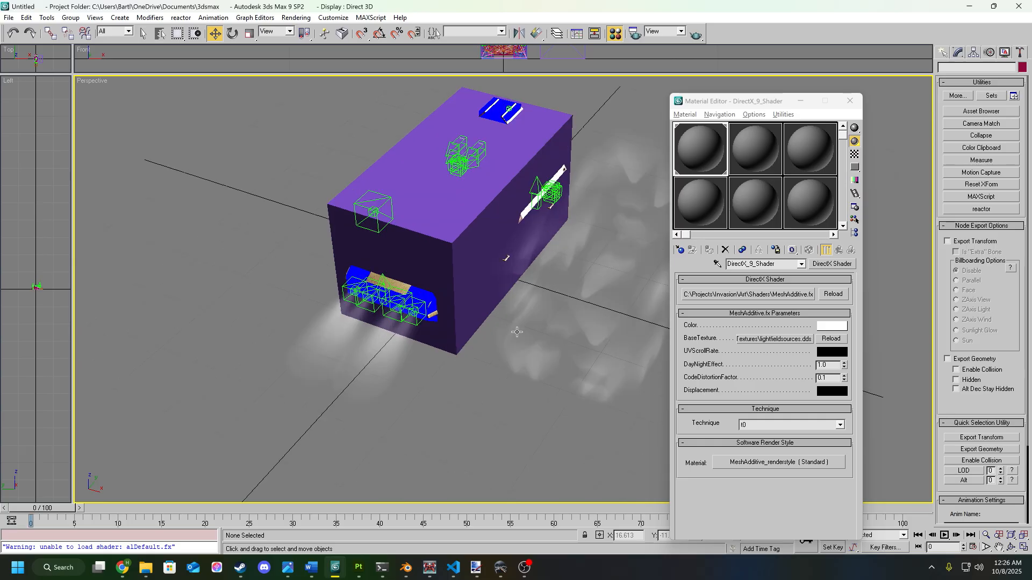
scroll(517, 332, "up", 4)
left_click(821, 353)
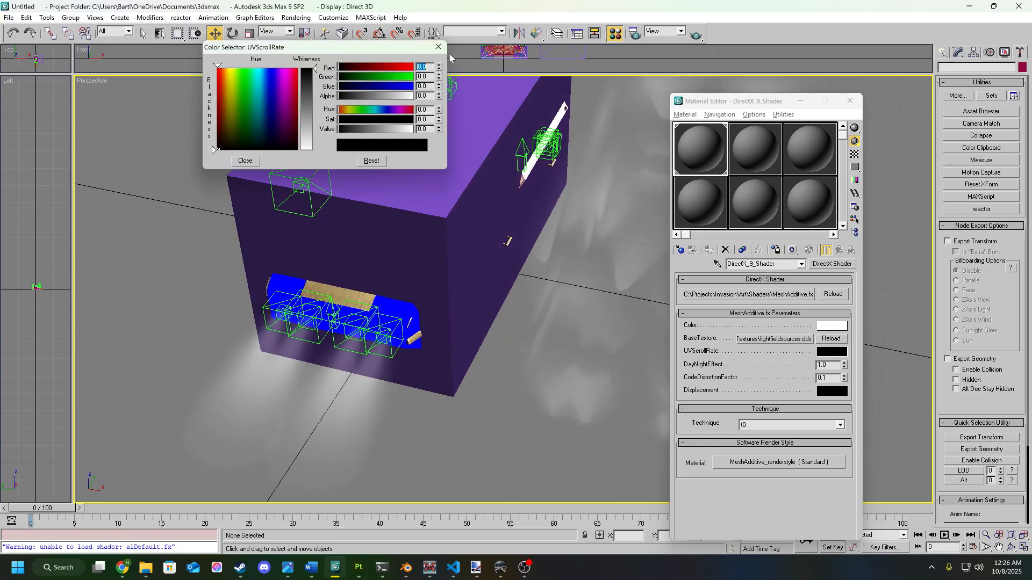
left_click(438, 47)
Step: Change the MeshAdditive material's Color to yellow with red 0.847, green 0.745 and blue 0.075
left_click(831, 326)
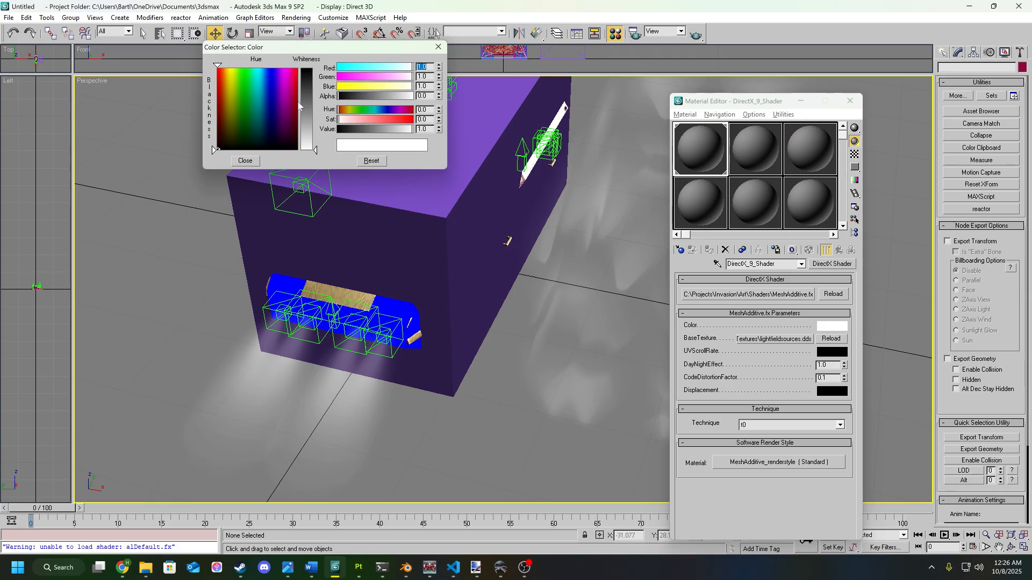
left_click_drag(222, 73, 229, 82)
left_click_drag(308, 122, 308, 74)
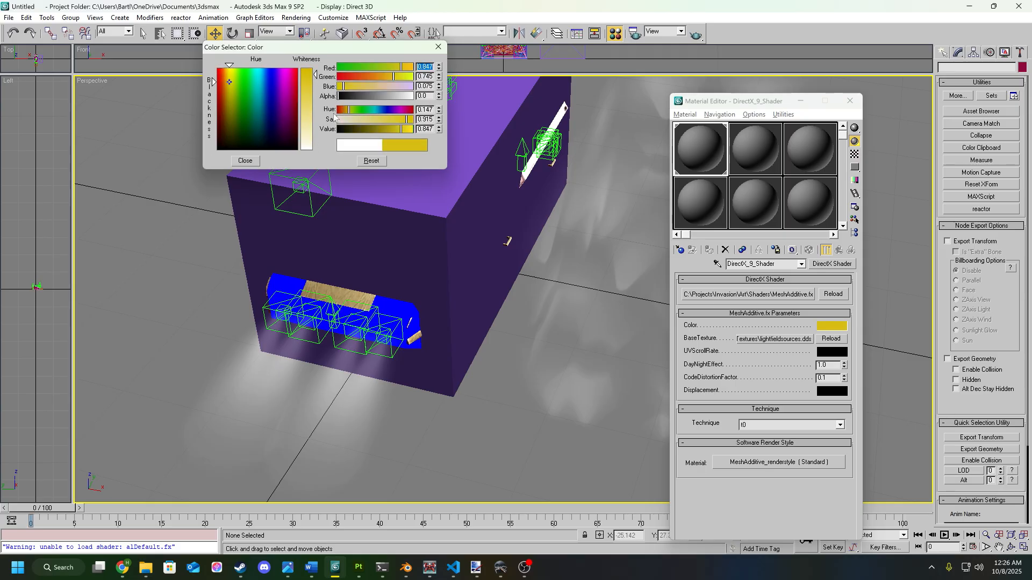
middle_click_drag(435, 291, 418, 258, "alt")
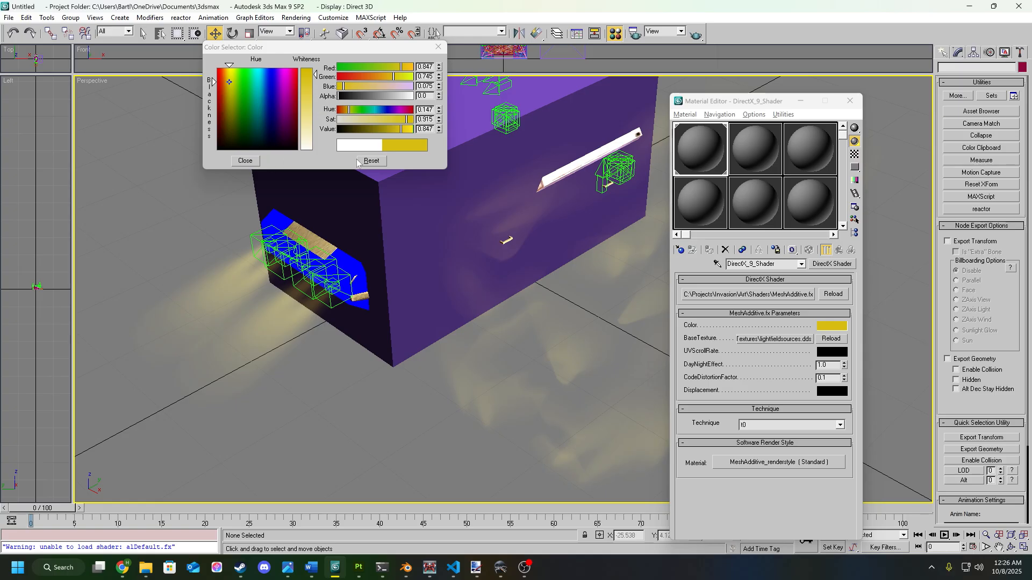
left_click(437, 47)
scroll(426, 295, "down", 6)
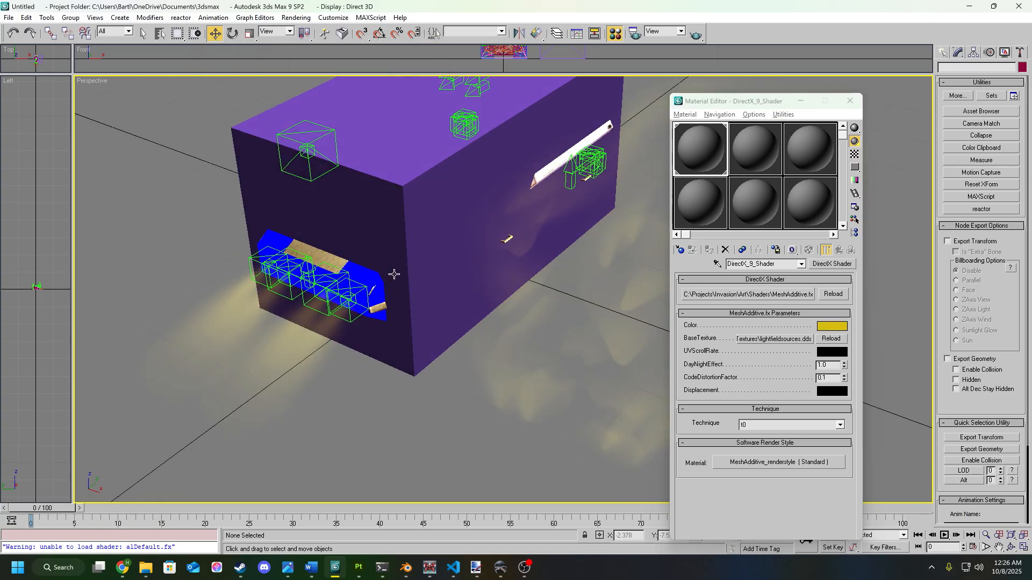
middle_click_drag(427, 295, 445, 303, "alt")
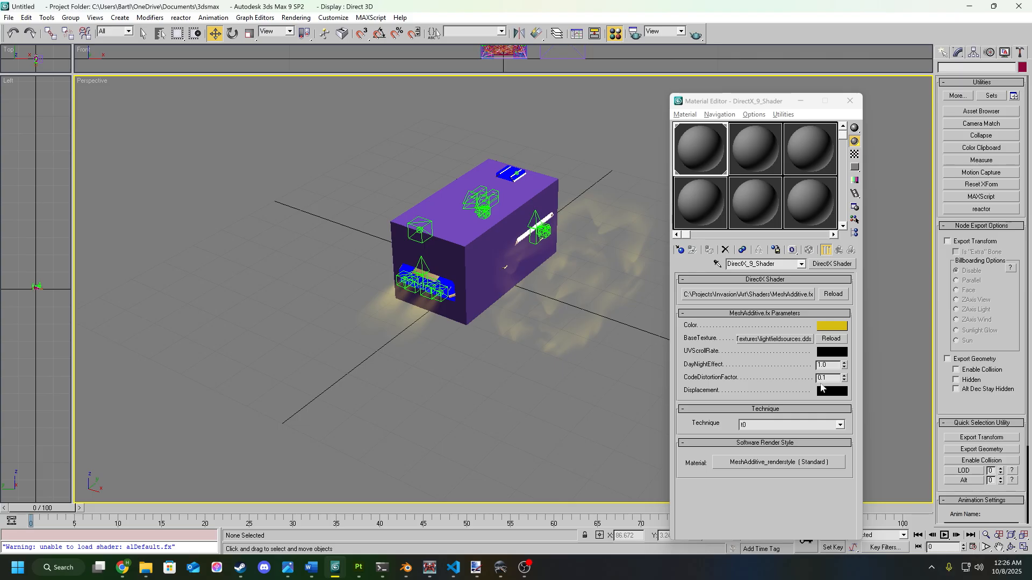
Step: Check the material's Technique options and examine the yellow headlight beams in front of the box from several angles
left_click(840, 425)
left_click(840, 426)
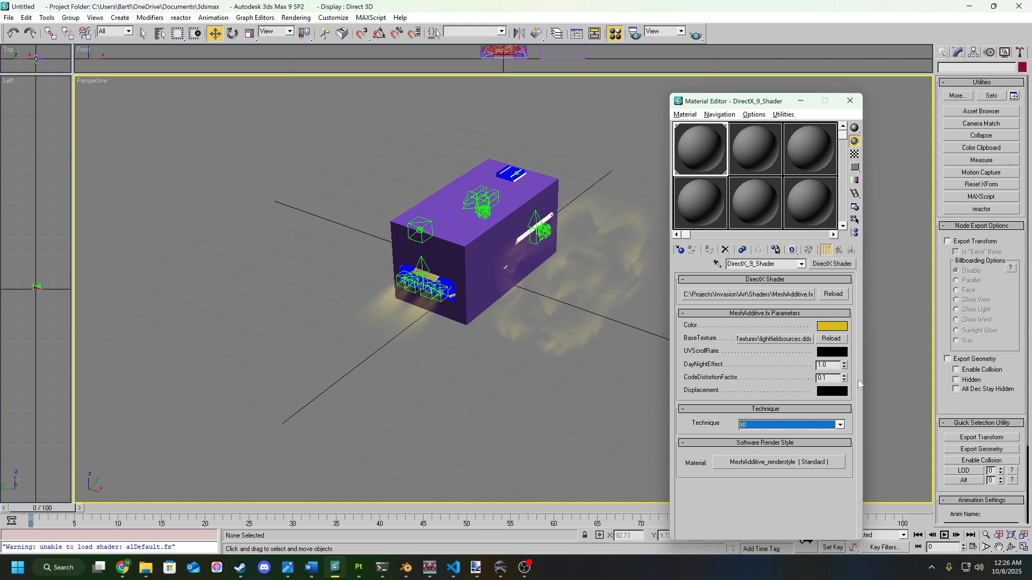
middle_click_drag(504, 344, 479, 362, "alt")
scroll(483, 359, "up", 5)
scroll(498, 325, "down", 3)
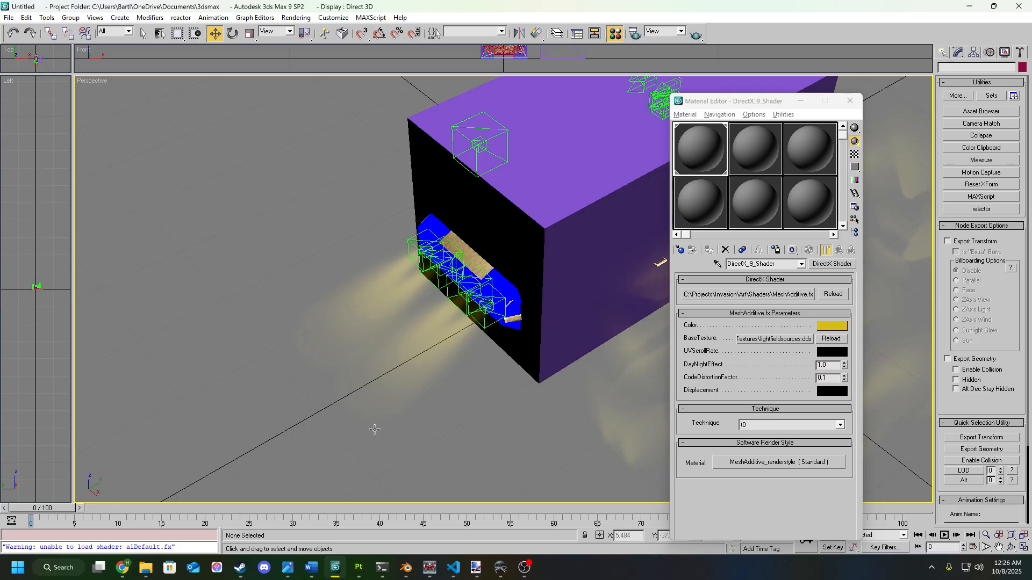
middle_click_drag(410, 421, 491, 289, "alt")
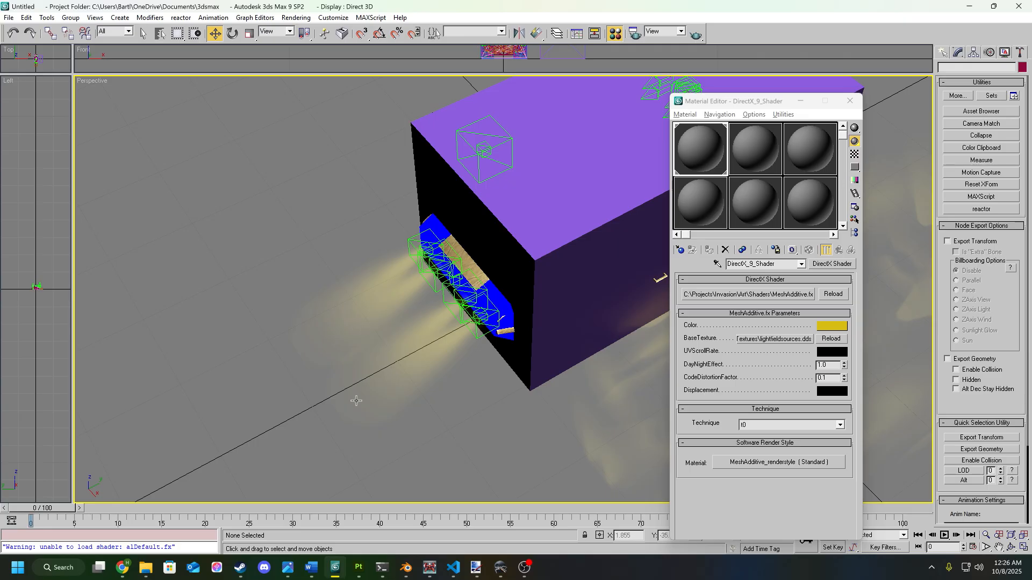
scroll(424, 364, "down", 5)
scroll(462, 344, "up", 4)
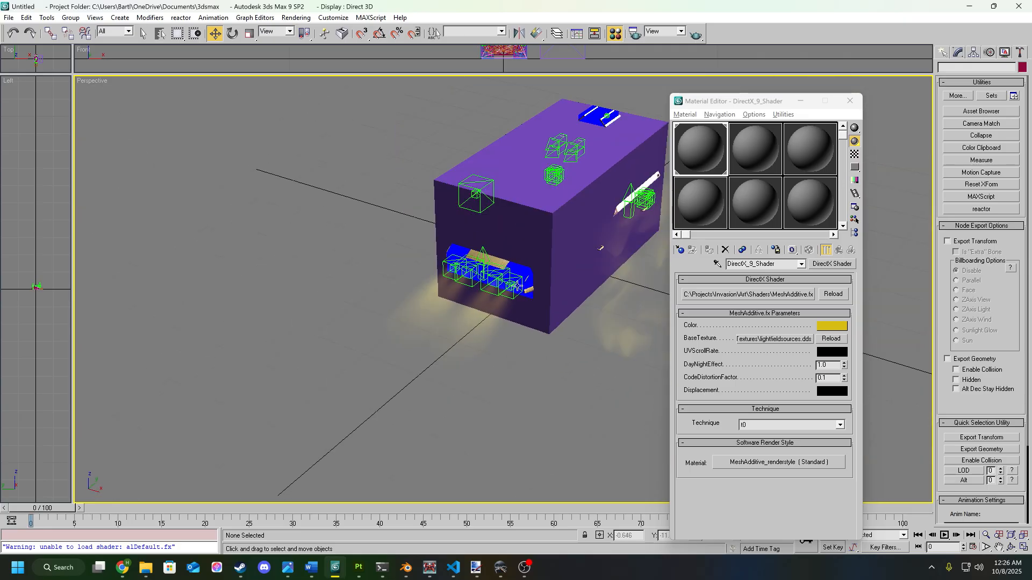
middle_click_drag(466, 361, 410, 391, "alt")
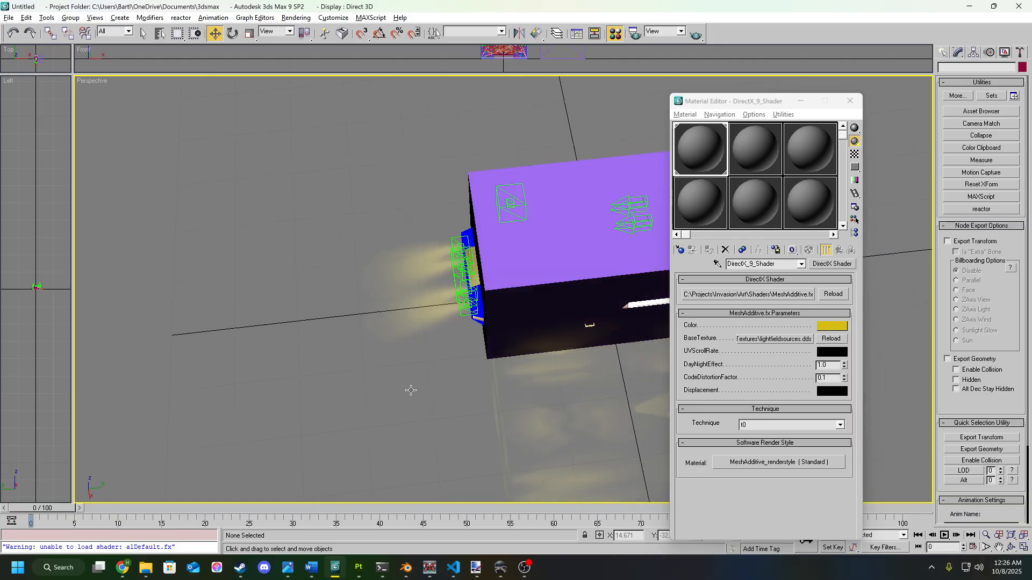
middle_click_drag(463, 313, 438, 331, "alt")
middle_click_drag(536, 365, 540, 363, "alt")
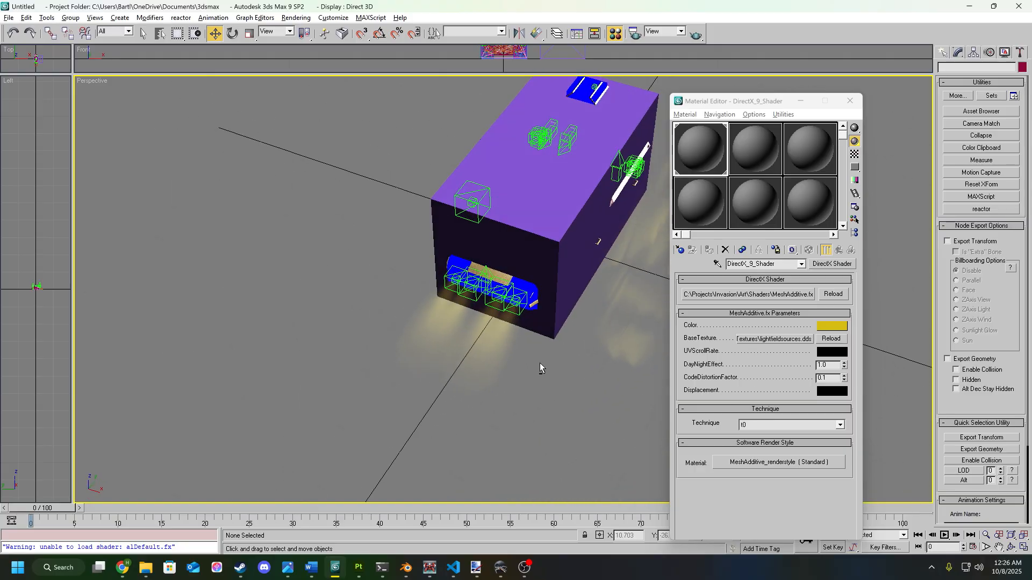
scroll(552, 362, "up", 5)
Step: Select the outermost headlight dazzle helper near the box's front corner and check its Night Only setting
left_click(574, 330)
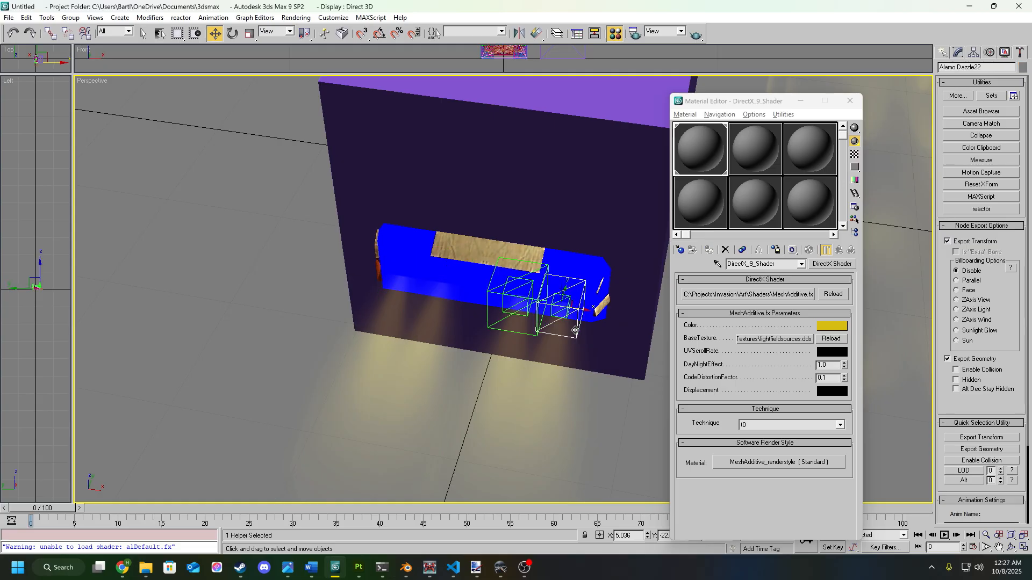
left_click(958, 53)
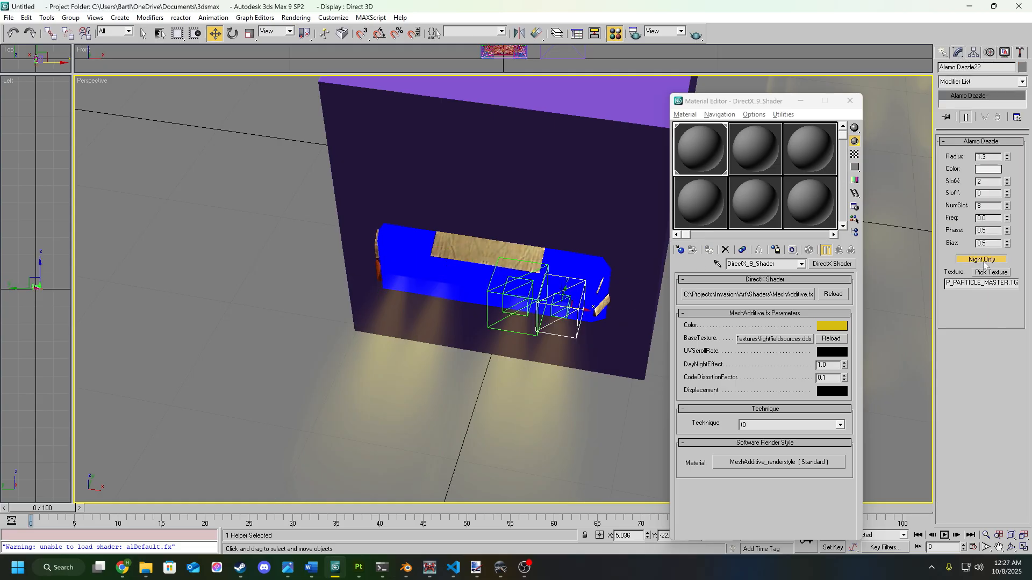
middle_click_drag(652, 331, 563, 323, "alt")
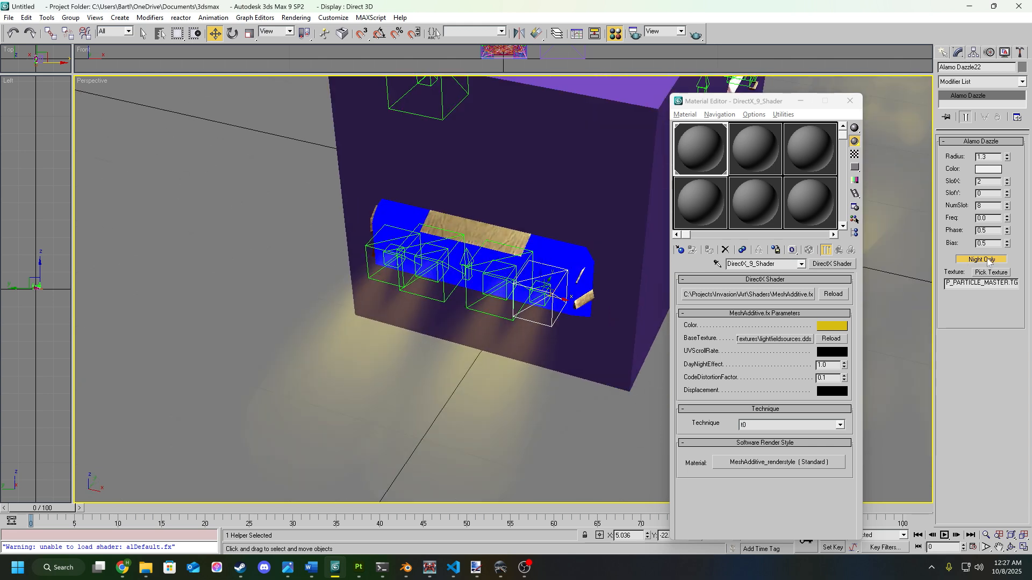
Step: Deselect the dazzle and examine how the yellow beams line up with the headlight dazzles
left_click(607, 410)
scroll(607, 410, "down", 5)
middle_click_drag(607, 411, 512, 385, "alt")
scroll(511, 386, "up", 5)
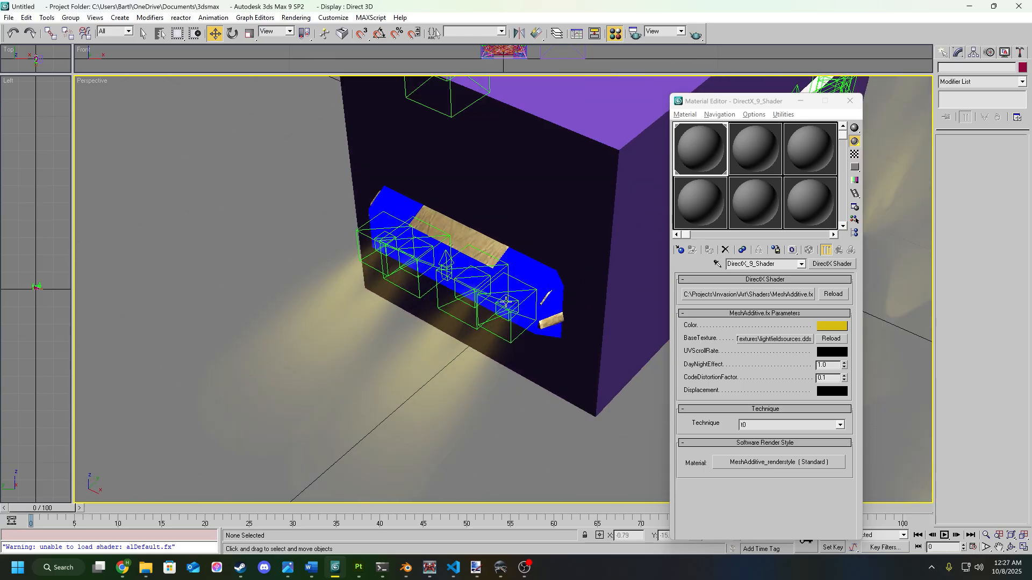
scroll(505, 301, "down", 5)
middle_click_drag(517, 339, 518, 404, "alt")
scroll(466, 376, "up", 3)
left_click(432, 356)
left_click(474, 385)
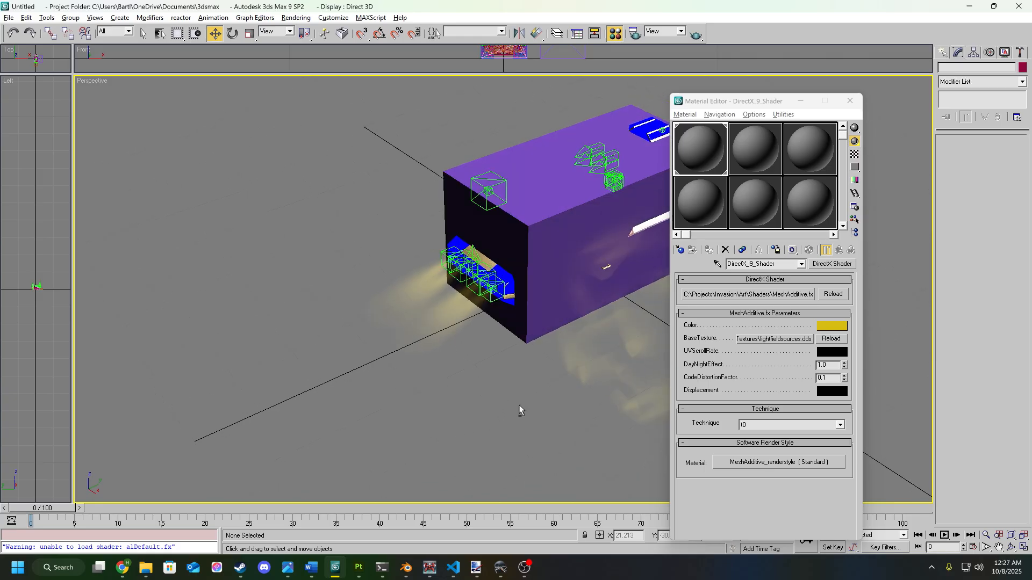
Step: Switch to Alamo Object Viewer and inspect the headlights of the Light_Test11.ALO and Light_Test8.ALO vehicle models
mouse_move(469, 573)
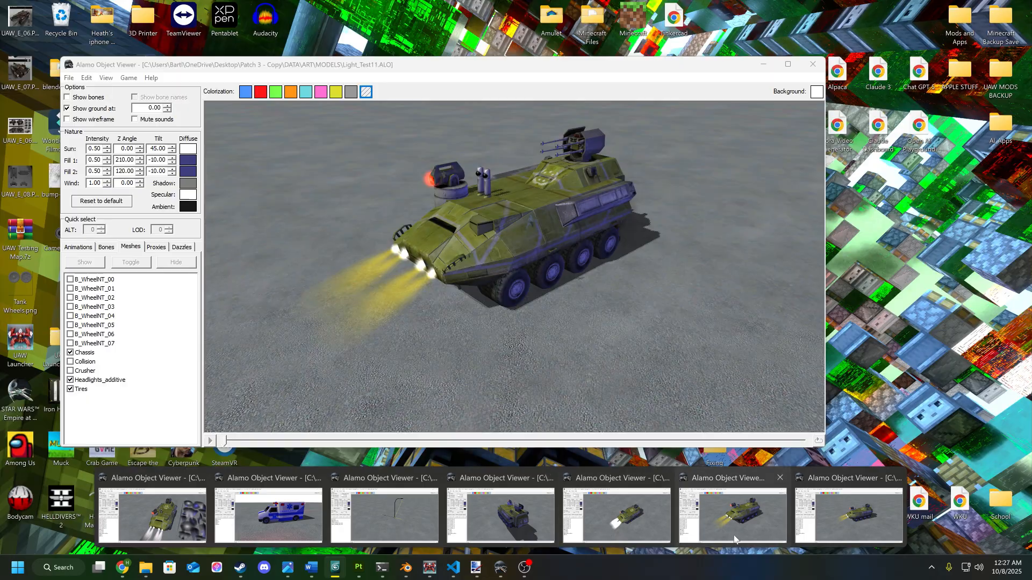
left_click(734, 536)
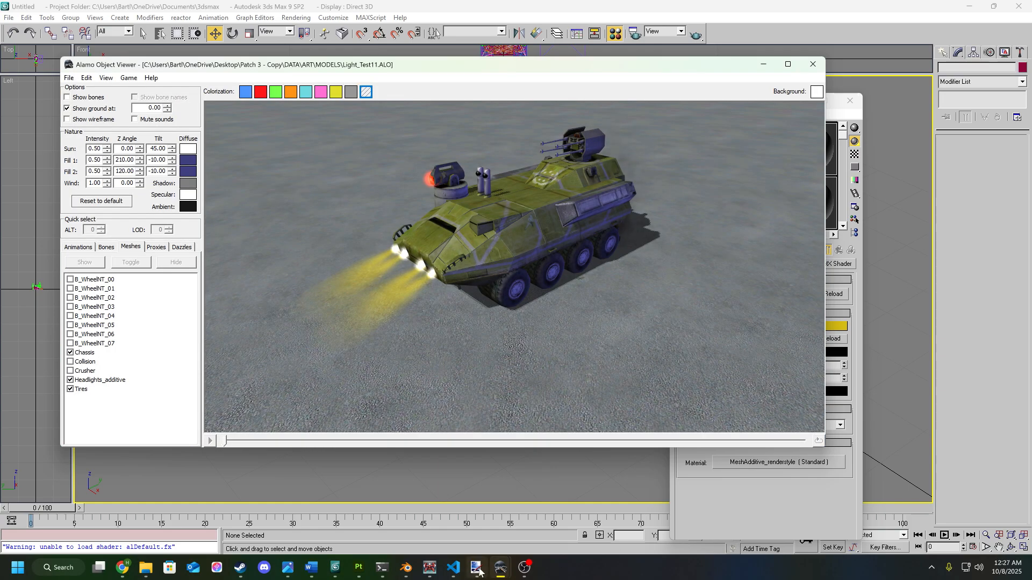
mouse_move(500, 568)
mouse_move(259, 518)
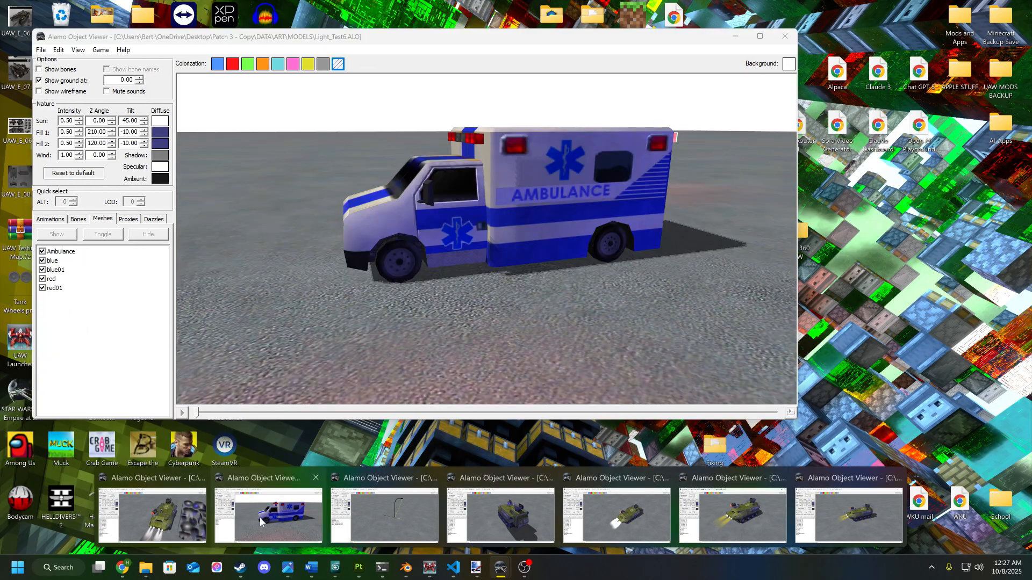
left_click(489, 514)
left_click_drag(338, 280, 414, 264)
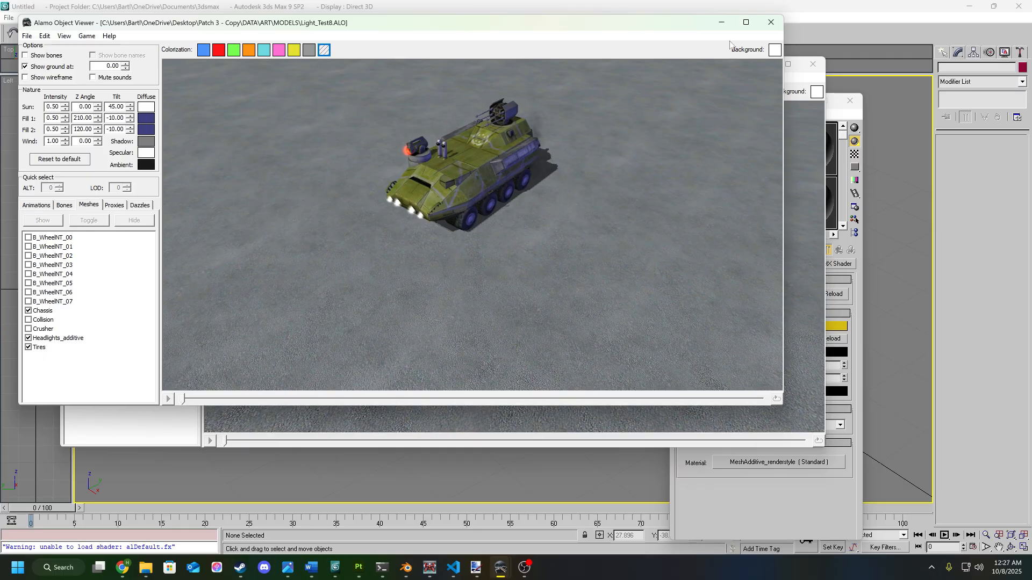
Step: Switch back to 3ds Max, examine the yellow light beams around the box from several angles, and minimize the Material Editor
left_click(792, 288)
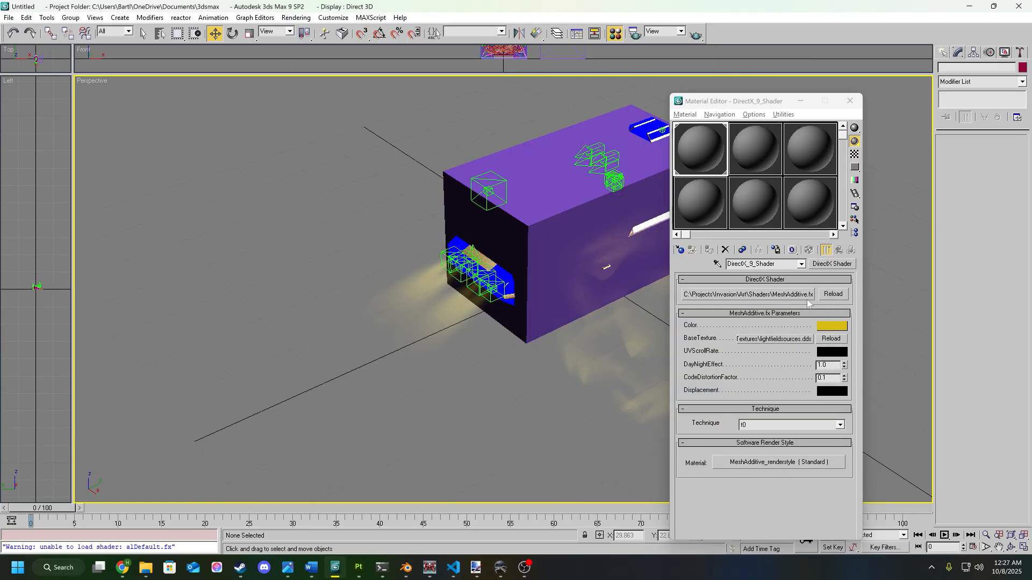
scroll(516, 372, "down", 4)
middle_click_drag(514, 372, 483, 379, "alt")
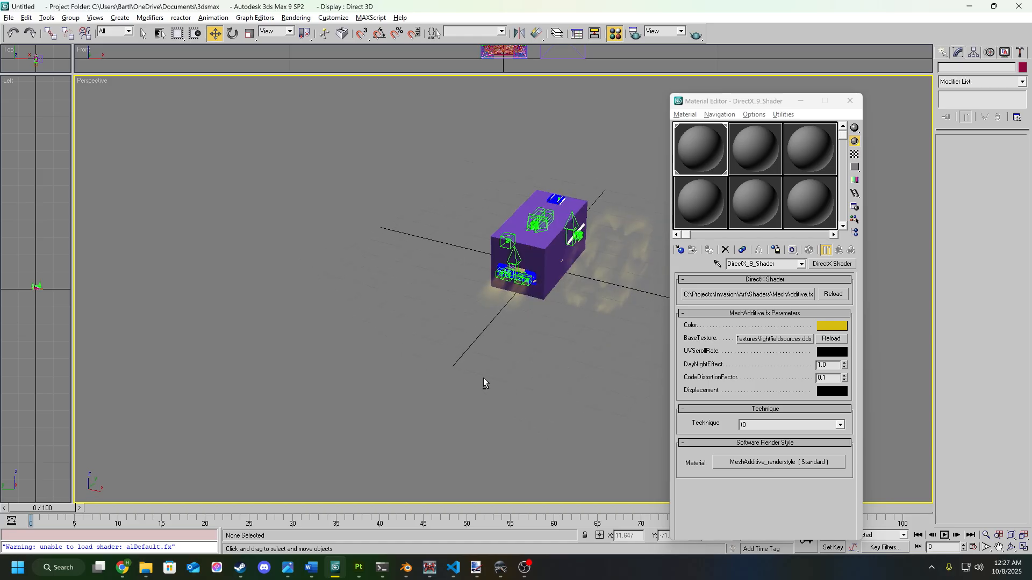
scroll(516, 352, "up", 4)
middle_click_drag(531, 343, 478, 372, "alt")
scroll(446, 393, "down", 2)
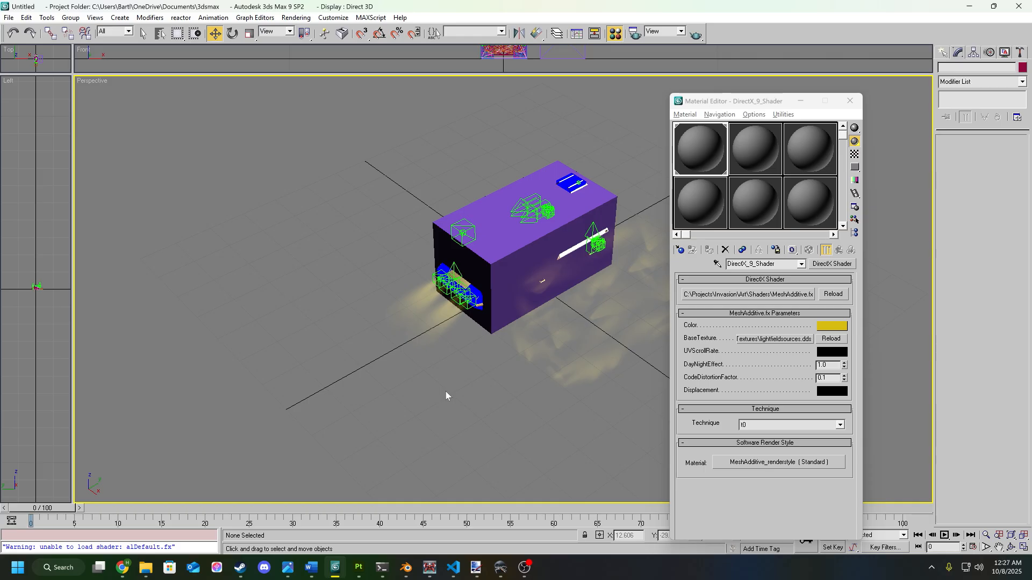
left_click(803, 102)
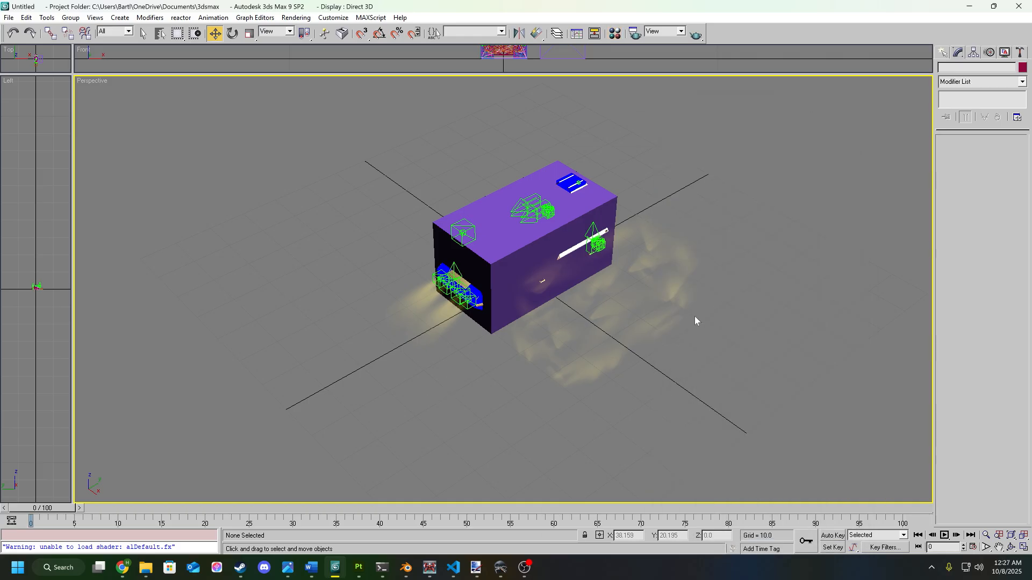
Step: Select the L_MV_Hummer Alamo Proxy helper between the front headlight dazzles and examine its placement from several angles
mouse_move(445, 572)
mouse_move(494, 577)
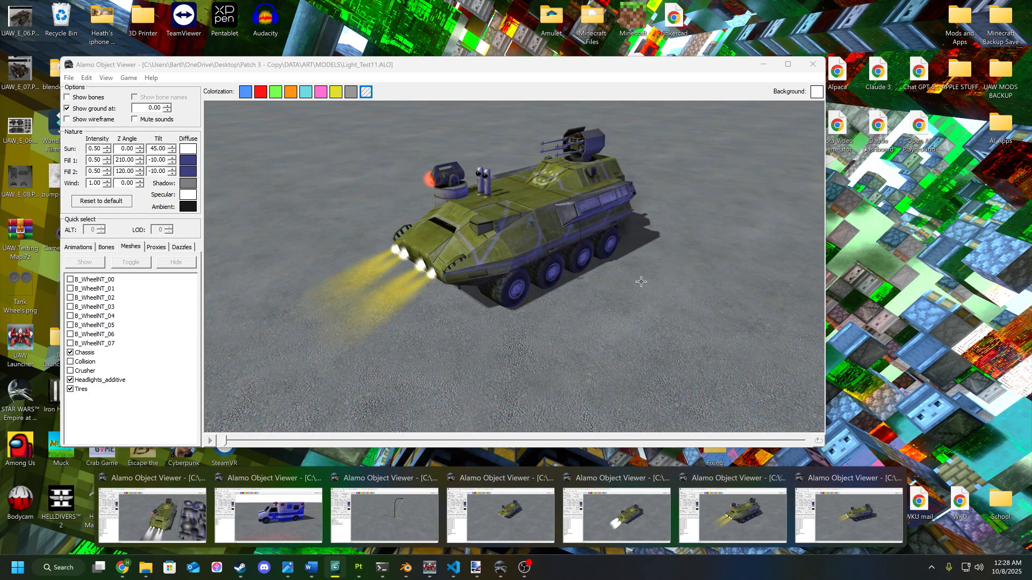
scroll(505, 288, "up", 3)
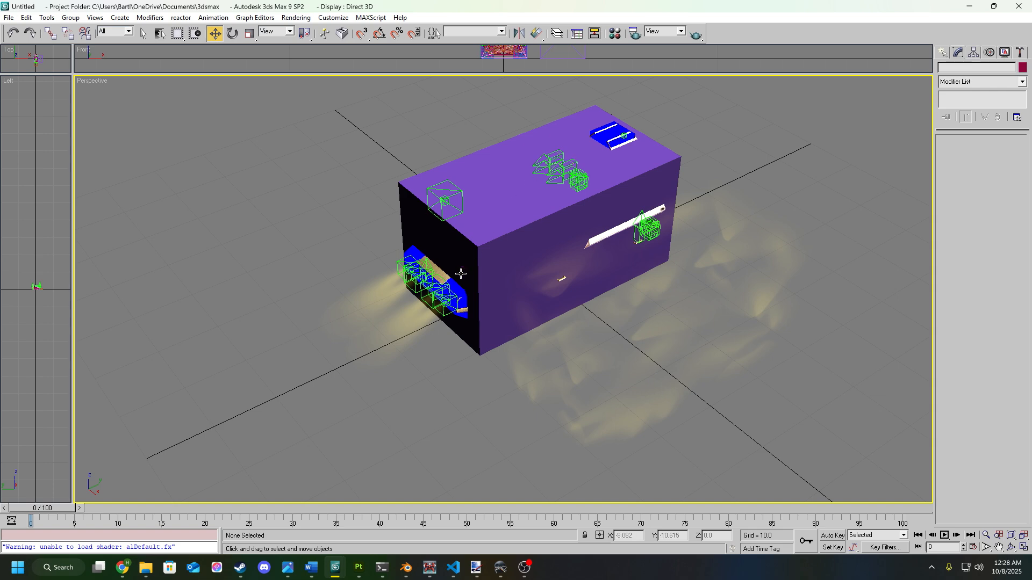
middle_click_drag(493, 391, 560, 385)
scroll(561, 386, "up", 3)
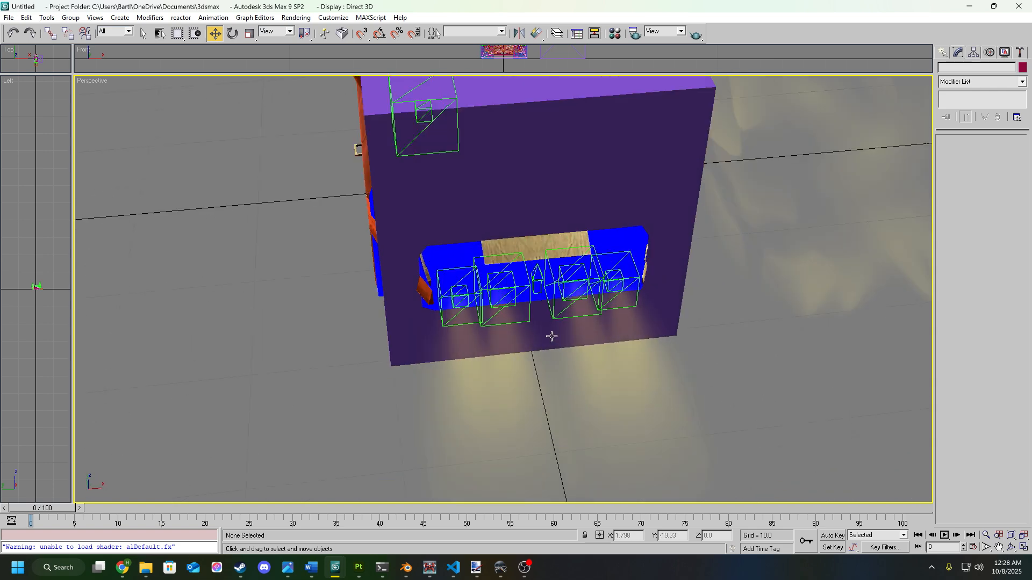
middle_click_drag(551, 336, 581, 347, "alt")
left_click(564, 275)
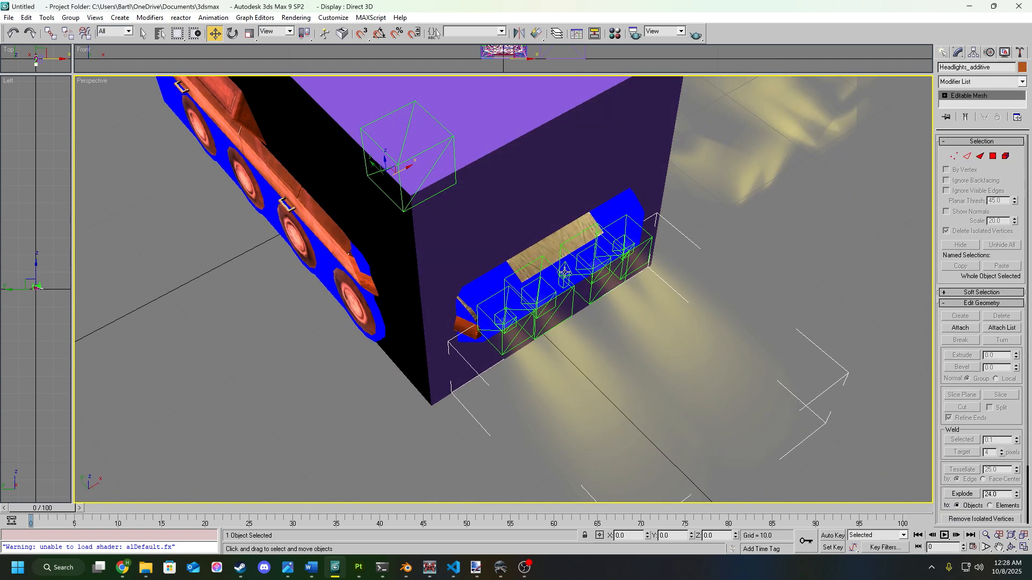
middle_click_drag(652, 421, 629, 346, "alt")
scroll(699, 381, "down", 2)
scroll(626, 333, "down", 3)
scroll(629, 346, "up", 3)
scroll(602, 267, "down", 6)
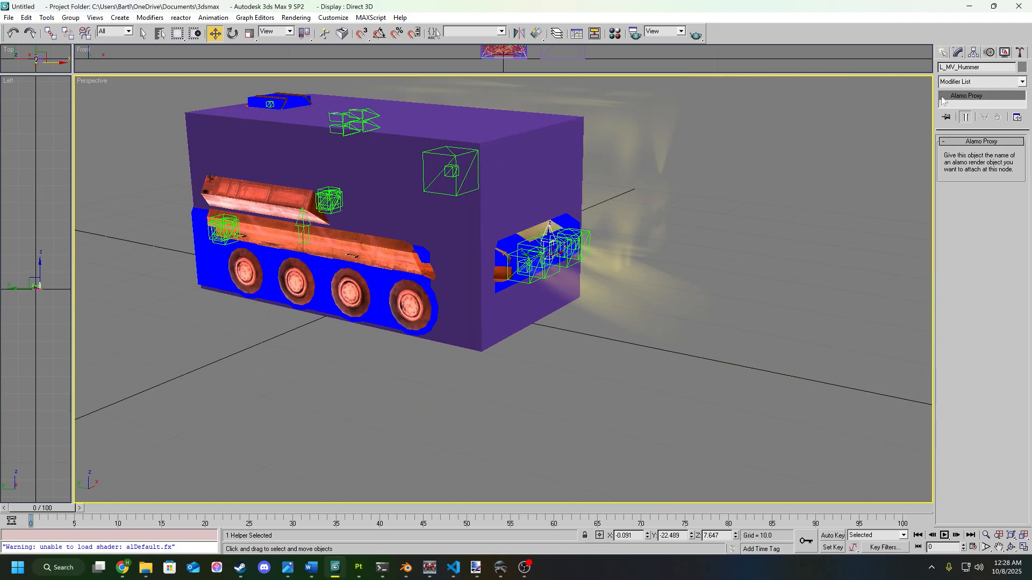
middle_click_drag(720, 232, 668, 279, "alt")
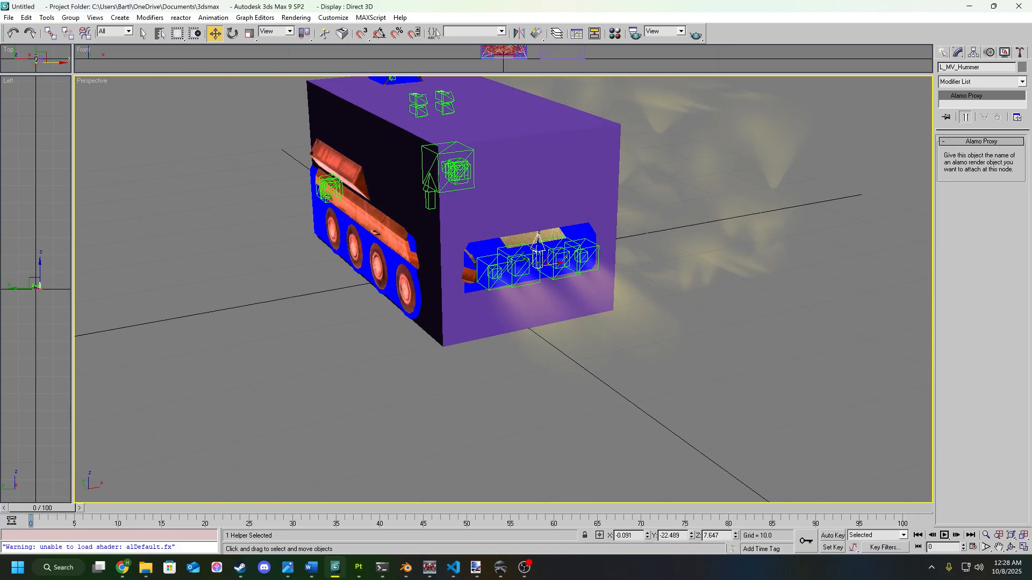
middle_click_drag(701, 328, 590, 329, "alt")
middle_click_drag(502, 366, 532, 481, "alt")
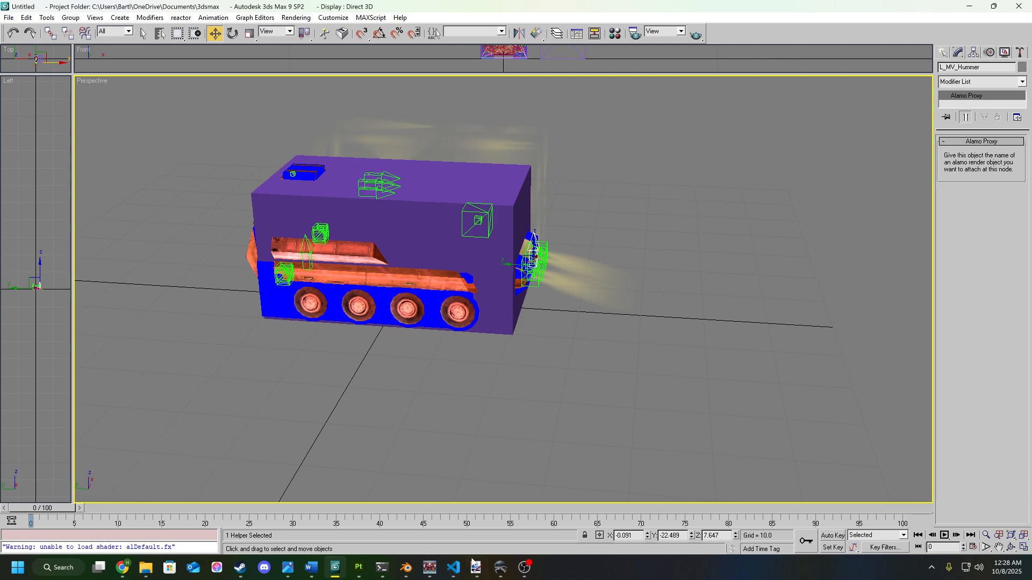
Step: Switch to Visual Studio Code, maximize its window, and examine the L_MV_Hummer LightFieldSource entry in LIGHTSOURCES.XML
mouse_move(453, 567)
left_click(483, 524)
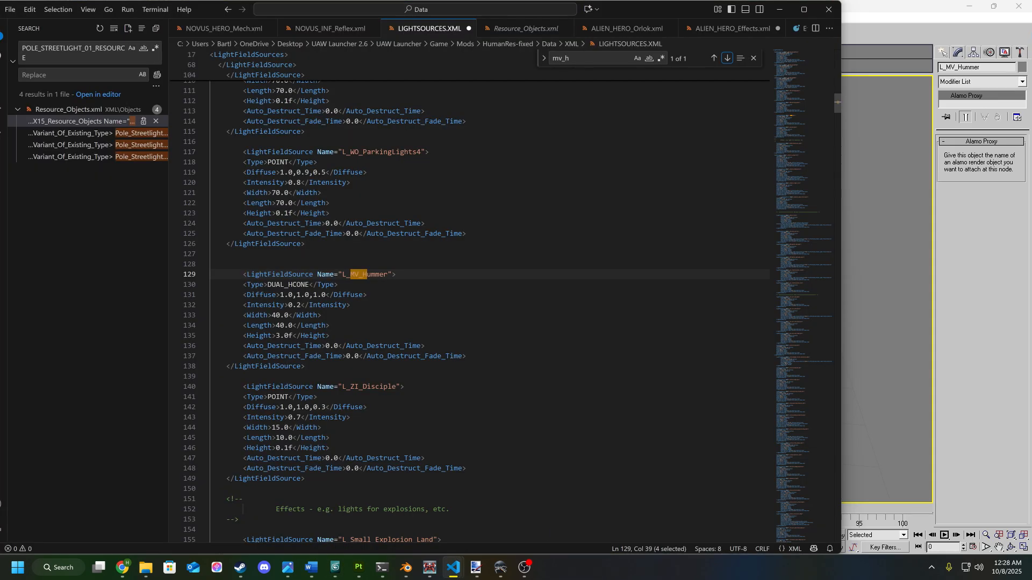
left_click(804, 9)
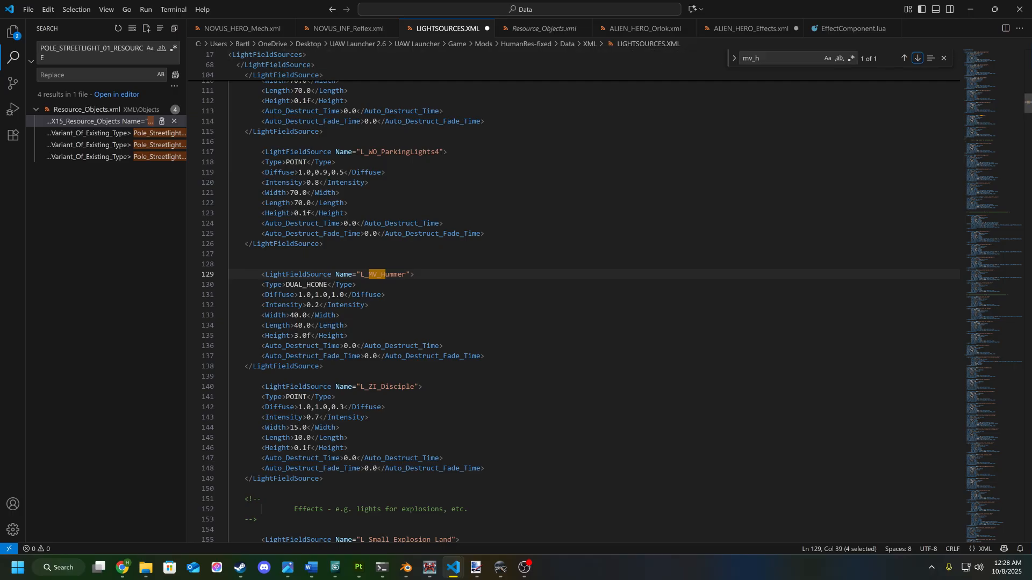
scroll(537, 296, "up", 4)
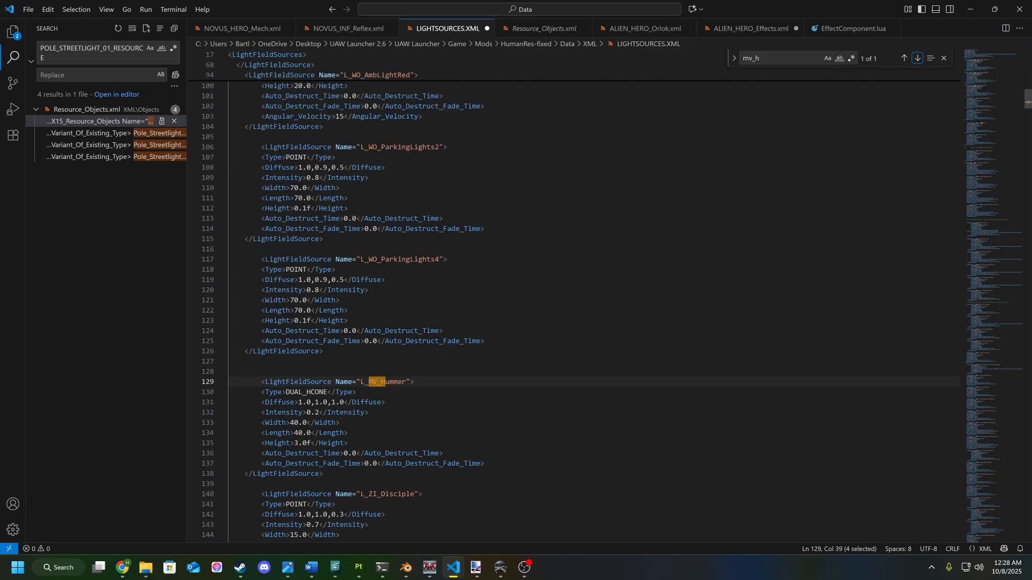
scroll(538, 296, "down", 3)
left_click_drag(360, 301, 405, 302)
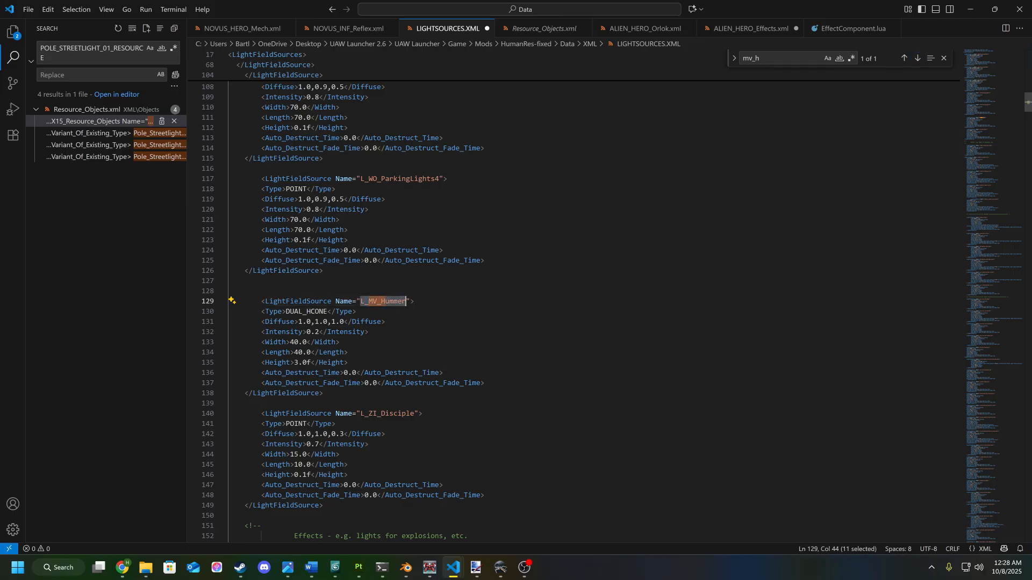
left_click(414, 301)
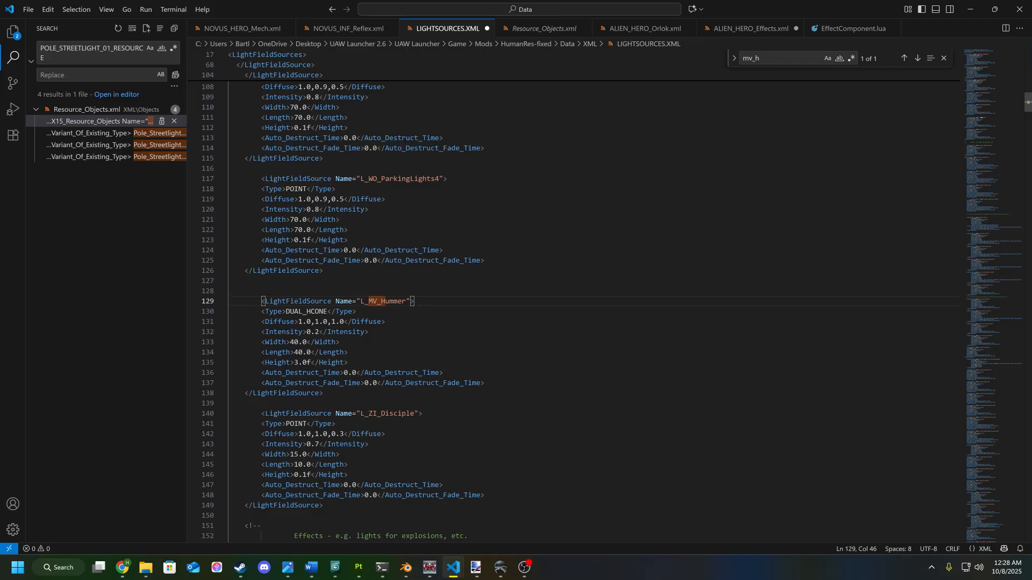
scroll(538, 296, "down", 1)
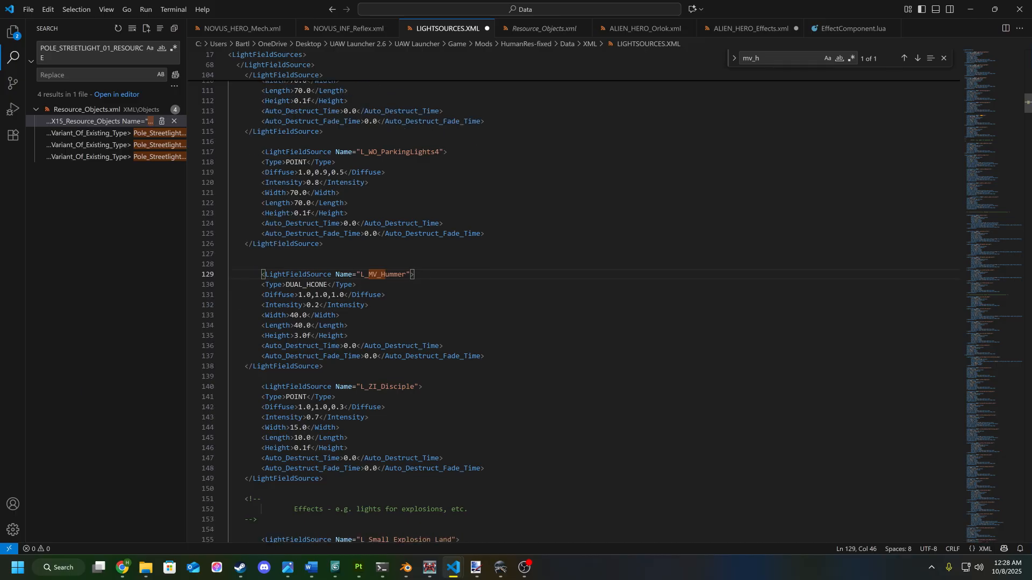
scroll(537, 296, "up", 1)
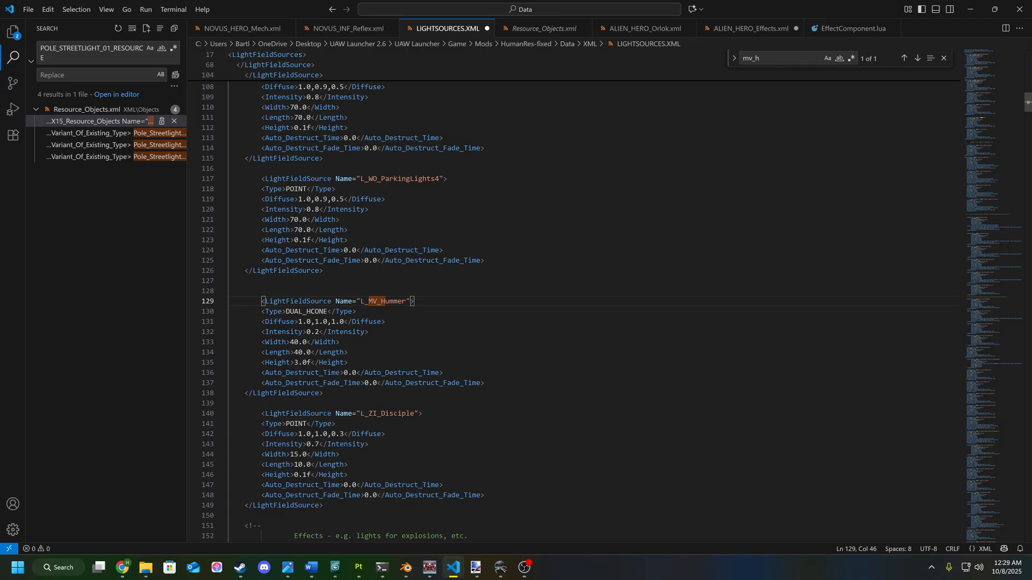
Step: Check the Diffuse and Intensity values of the L_MV_Hummer light source
left_click_drag(290, 321, 356, 321)
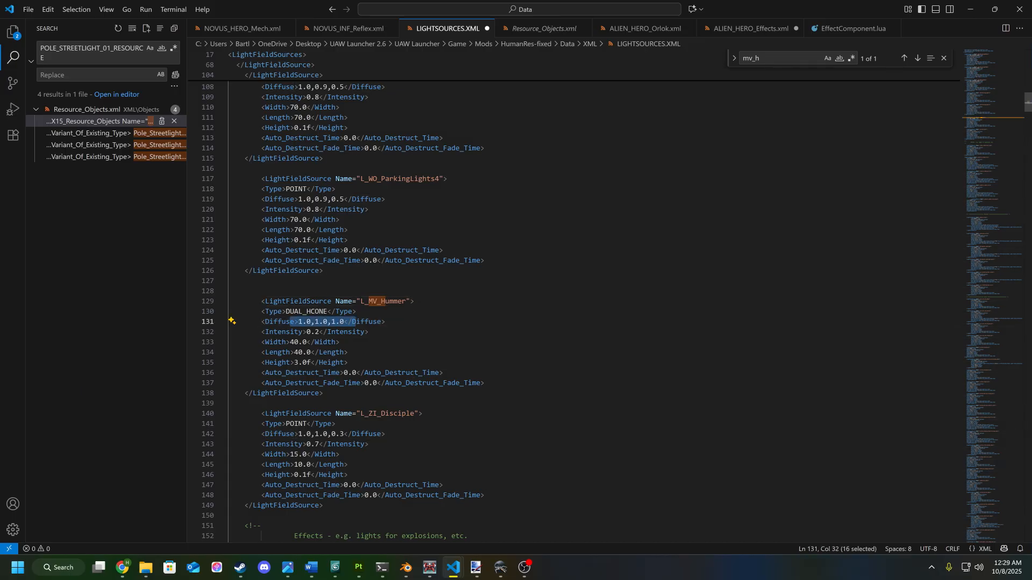
left_click(341, 342)
left_click_drag(286, 322, 344, 321)
left_click(373, 322)
left_click(352, 331)
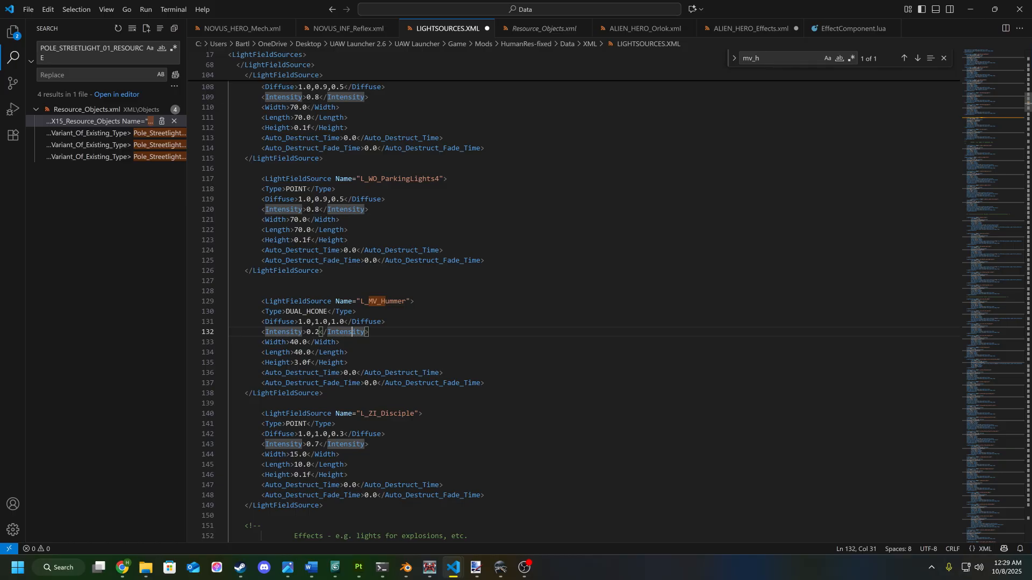
Step: Check the Auto_Destruct_Time and Auto_Destruct_Fade_Time values of the L_MV_Hummer light source
left_click_drag(327, 372, 391, 383)
left_click(380, 392)
left_click(393, 392)
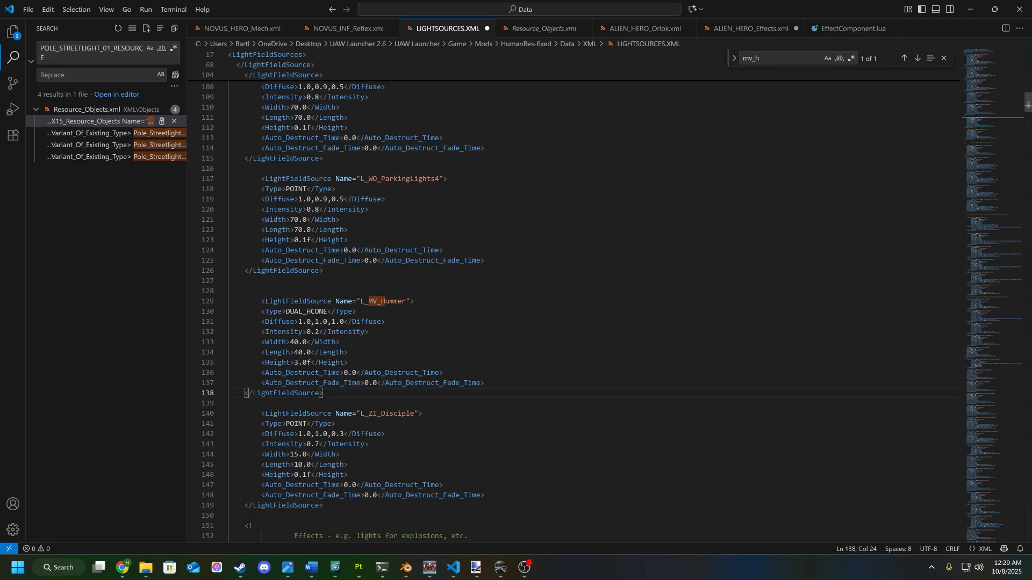
left_click(343, 373)
left_click(352, 373)
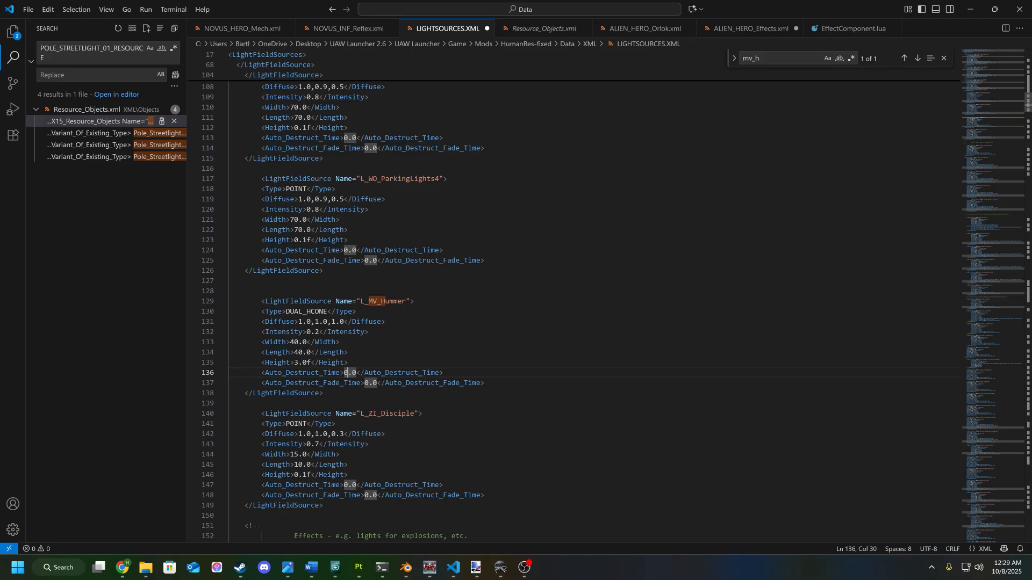
left_click(369, 384)
left_click_drag(365, 383, 389, 383)
left_click(427, 383)
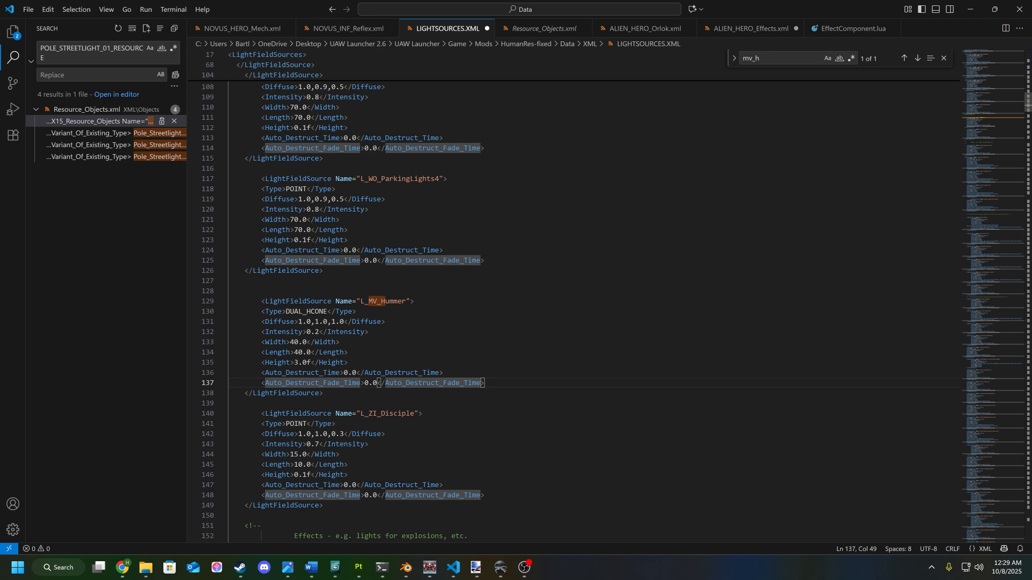
left_click(377, 383)
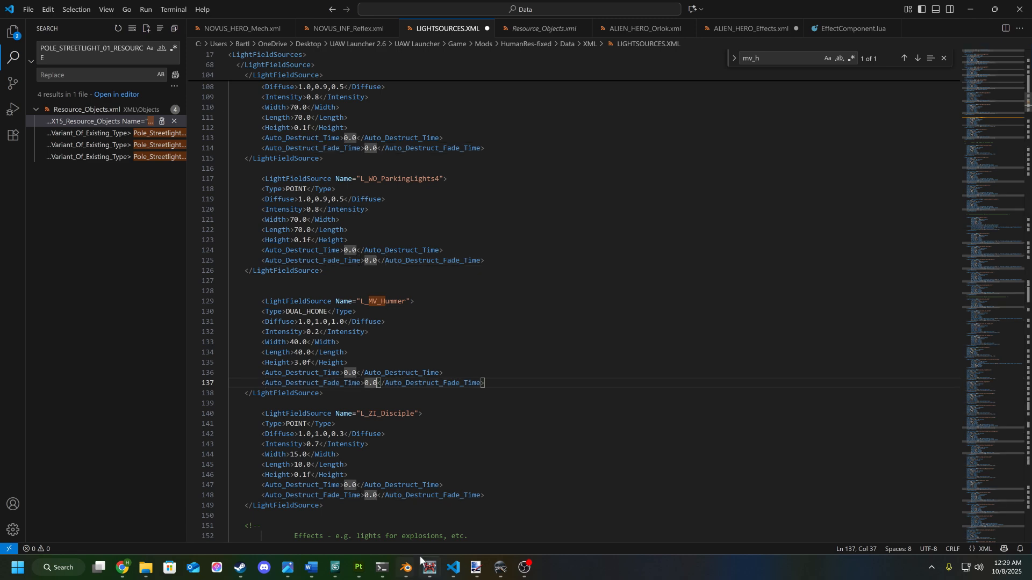
Step: Switch back to the untitled 3ds Max scene of the box with the L_MV_Hummer proxy
mouse_move(455, 573)
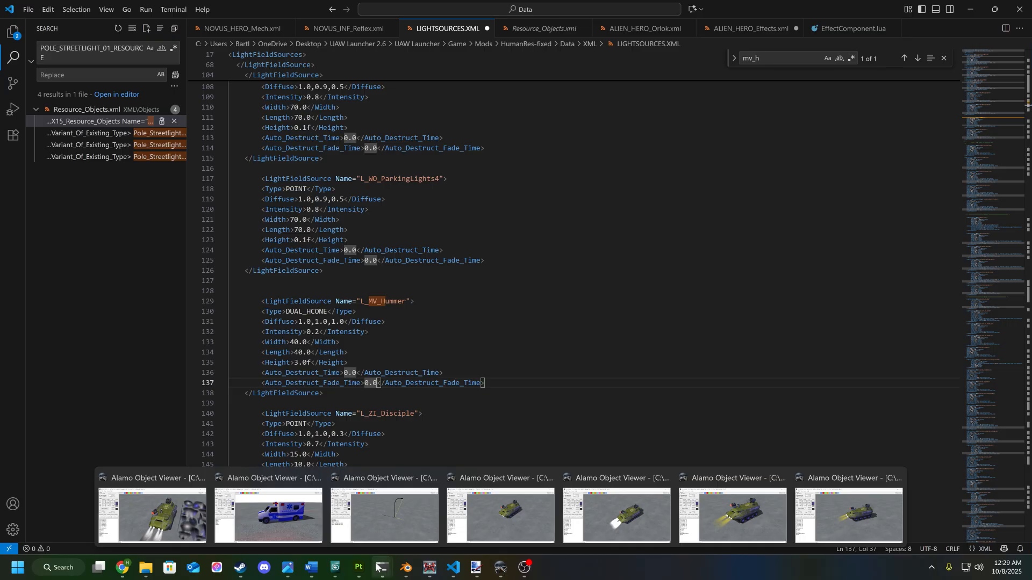
mouse_move(334, 571)
mouse_move(487, 530)
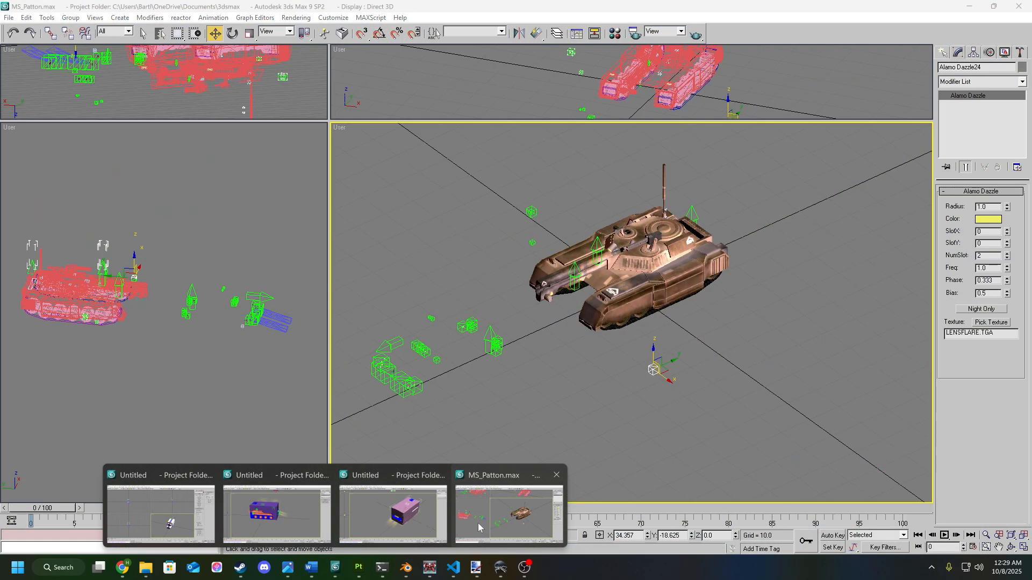
mouse_move(413, 518)
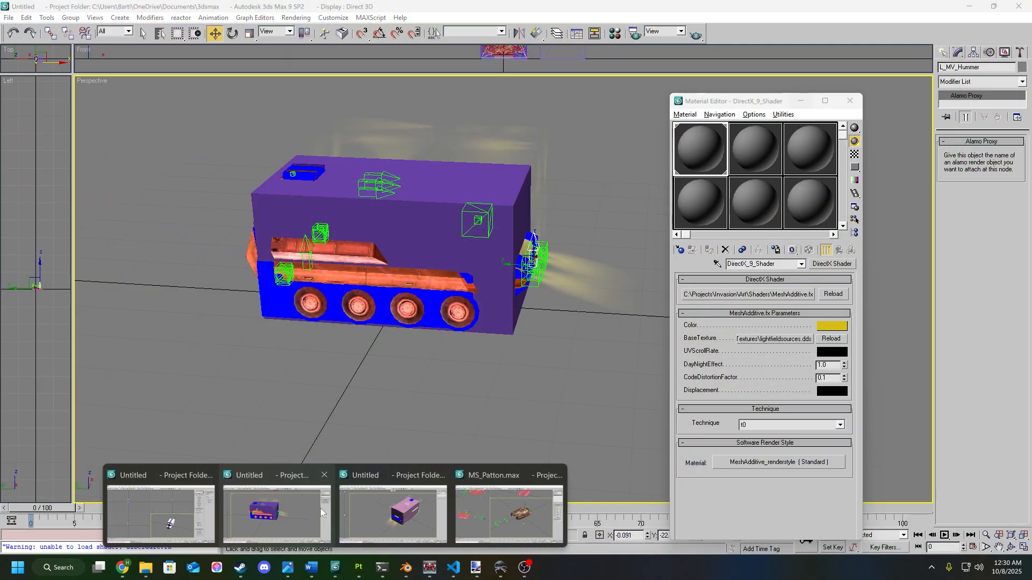
mouse_move(358, 515)
left_click(314, 513)
Step: Examine the L_MV_Hummer proxy and the headlight beams at the front of the box from several angles and distances
middle_click_drag(553, 371, 544, 403, "alt")
scroll(544, 403, "up", 4)
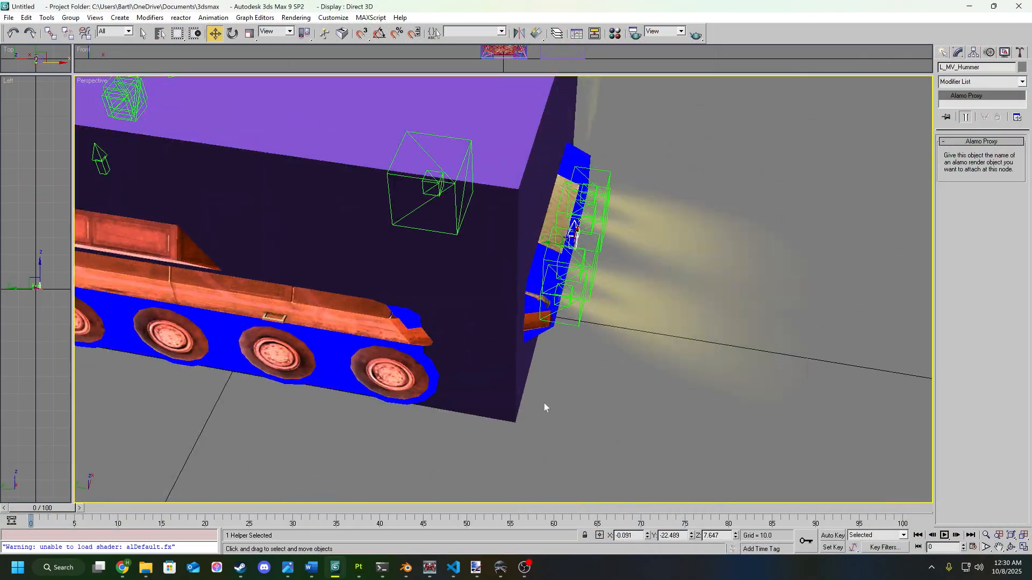
scroll(548, 393, "down", 2)
middle_click_drag(569, 302, 578, 327, "alt")
scroll(628, 392, "down", 3)
middle_click_drag(627, 392, 515, 314, "alt")
scroll(482, 375, "up", 3)
left_click(527, 390)
left_click(512, 305)
middle_click_drag(574, 356, 541, 370, "alt")
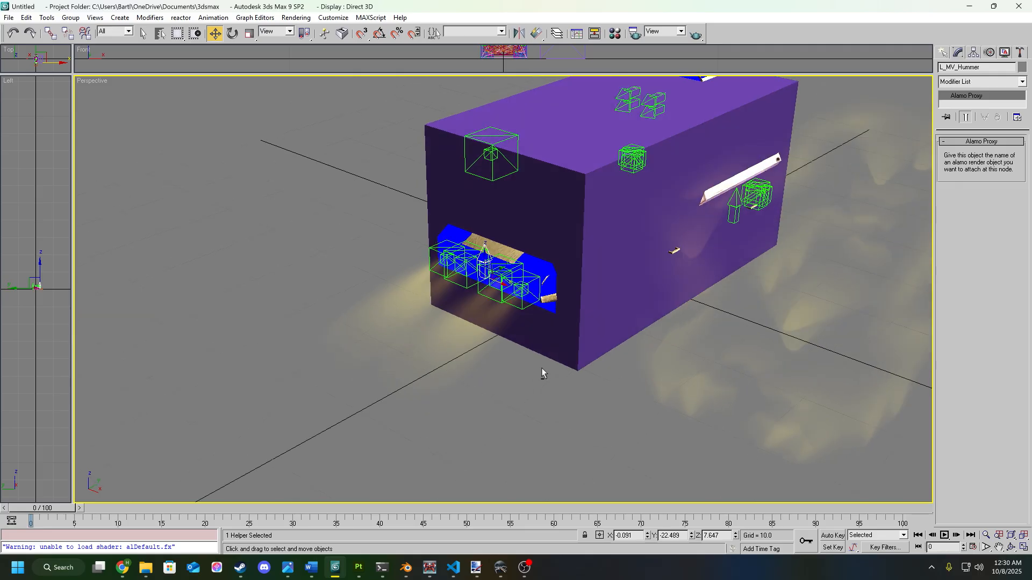
scroll(541, 369, "down", 2)
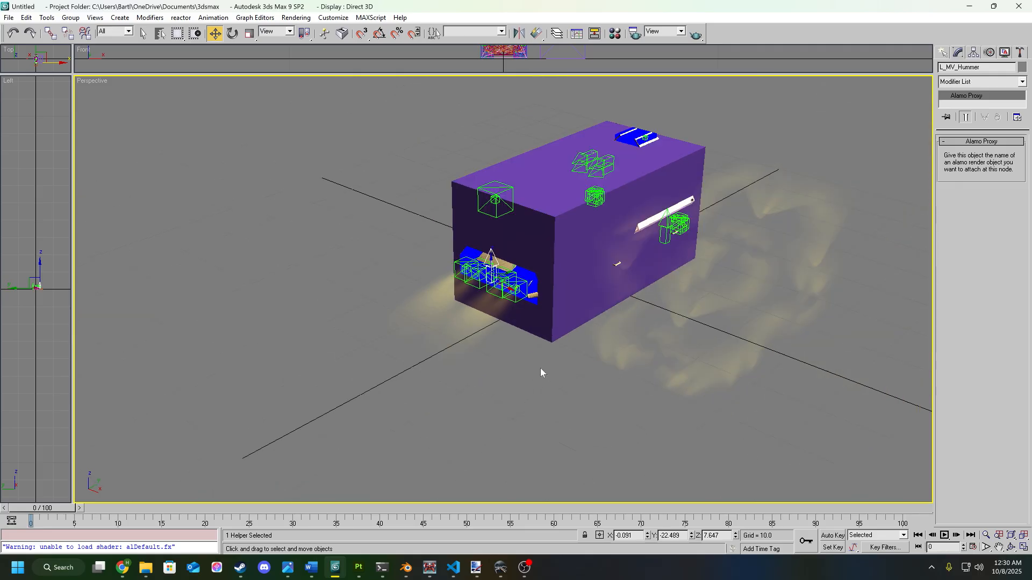
Step: Open the Curve Editor and select the L_MV_Hummer object in its track hierarchy
left_click(598, 37)
left_click(927, 52)
left_click(578, 36)
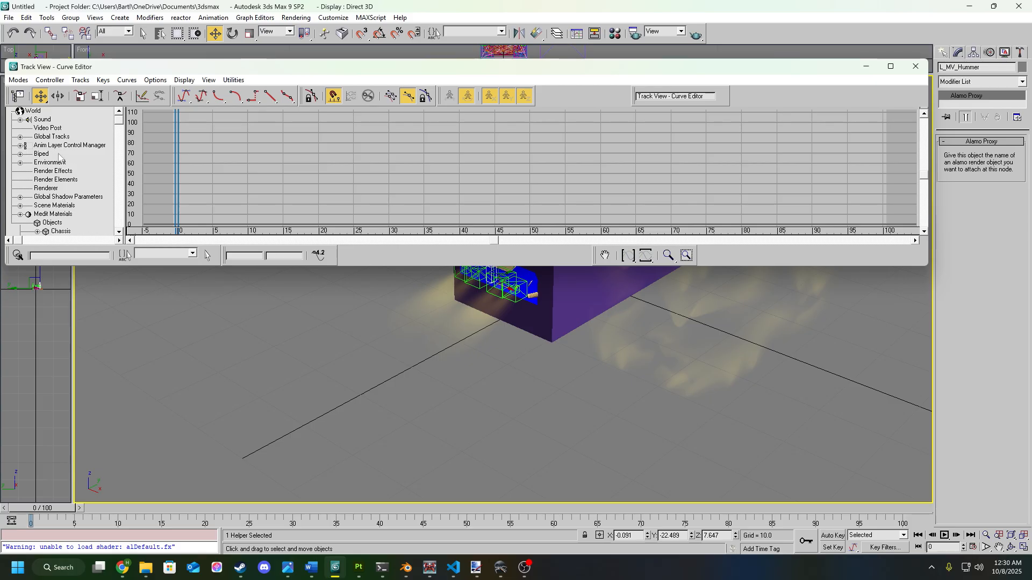
left_click_drag(116, 124, 139, 156)
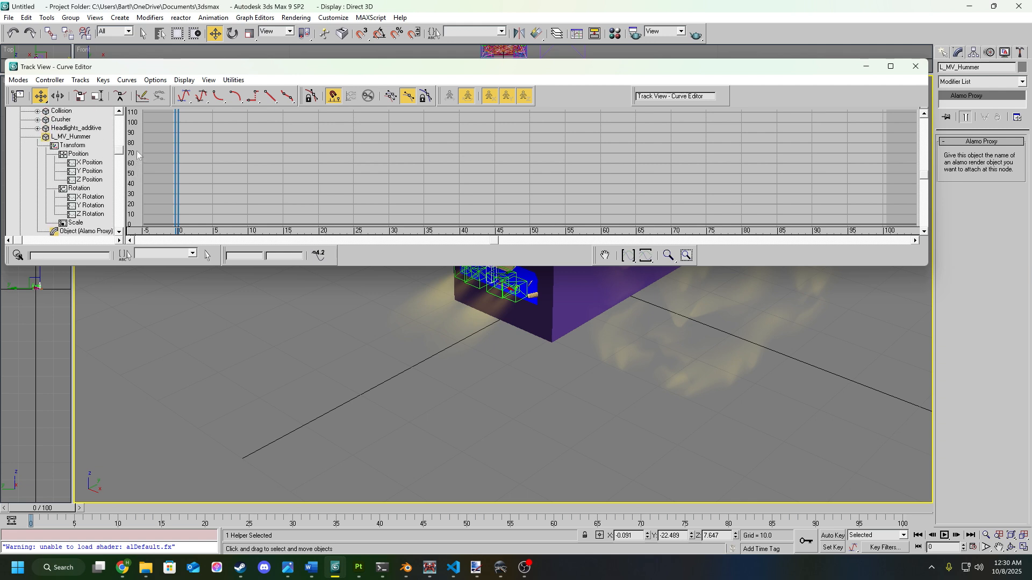
left_click(71, 137)
Step: Add a visibility track to the L_MV_Hummer object and select that track to show its curve
left_click(80, 79)
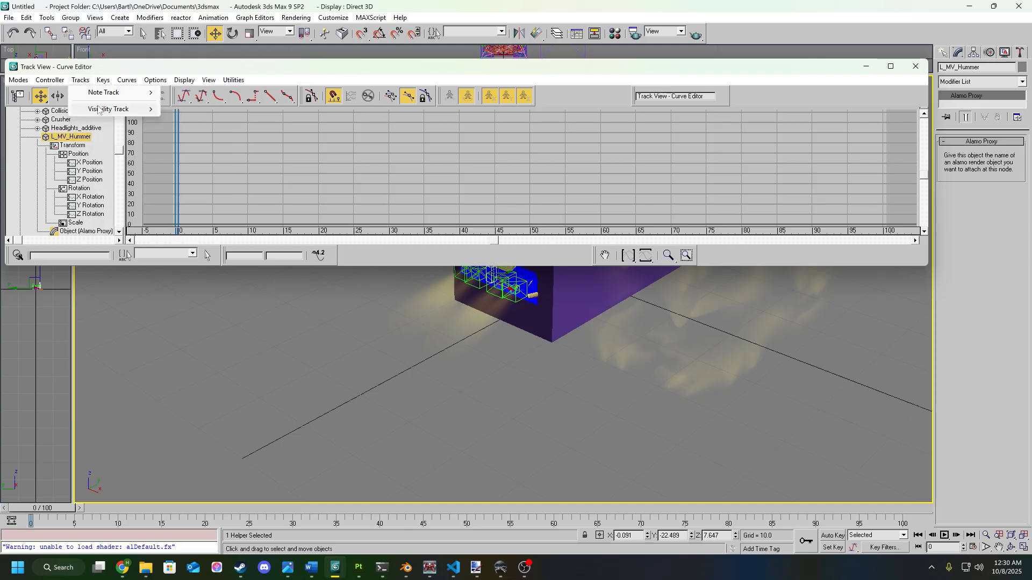
mouse_move(98, 110)
left_click(186, 110)
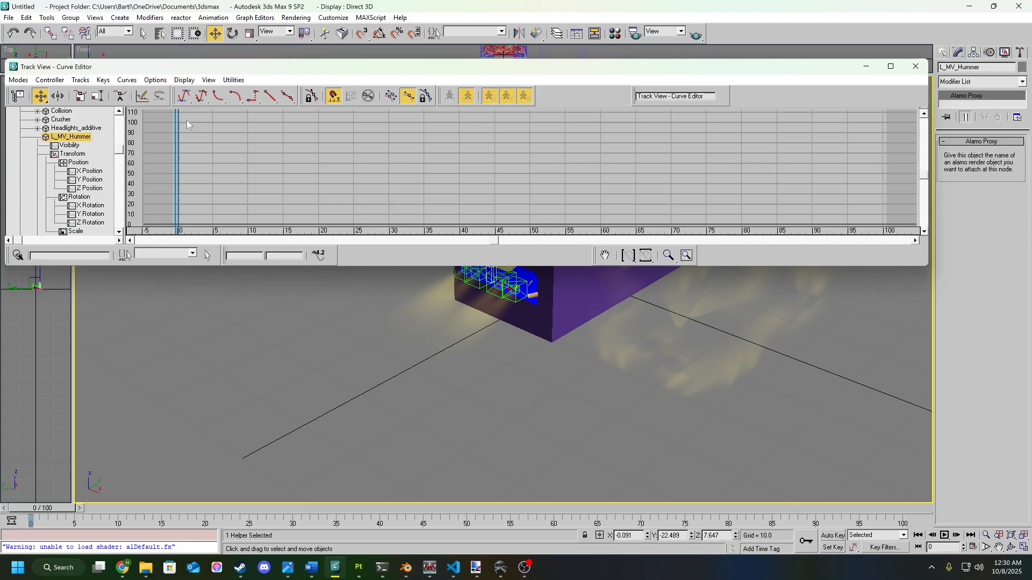
left_click(82, 147)
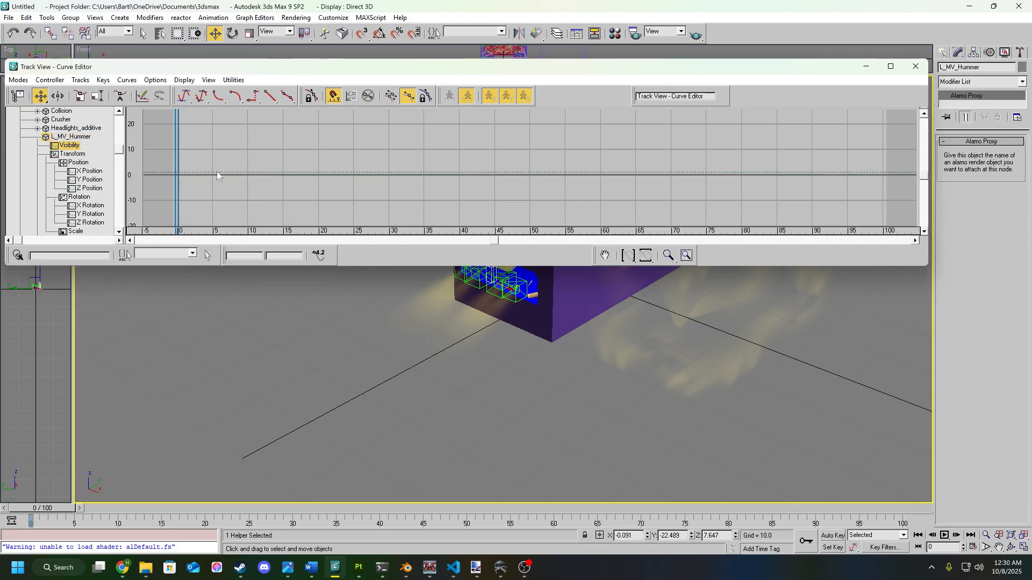
Step: Examine the headlight beams and proxies at the front of the box from several angles and put the Curve Editor away
middle_click_drag(320, 339, 497, 408, "alt")
scroll(497, 407, "up", 3)
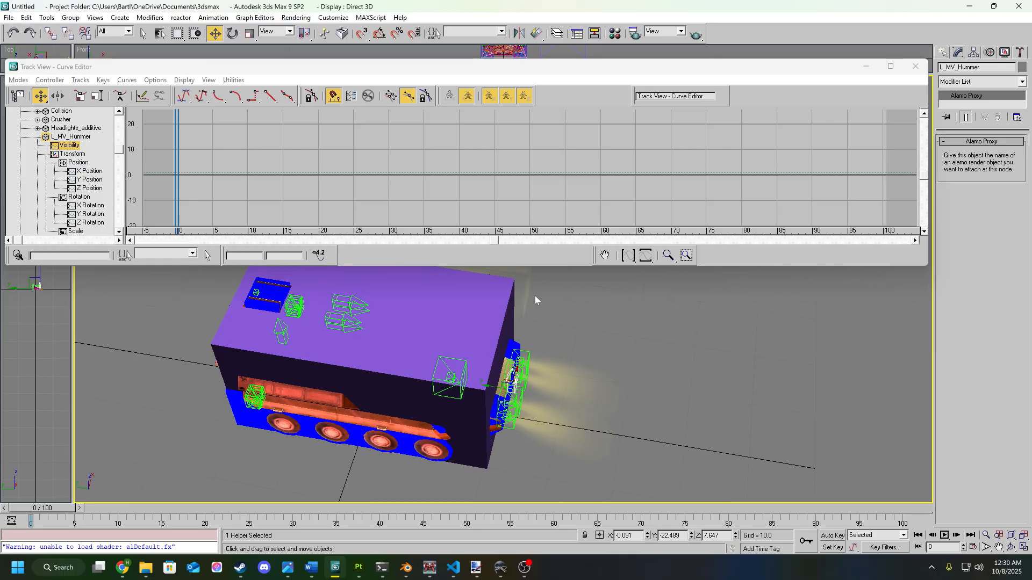
middle_click_drag(544, 392, 453, 371, "alt")
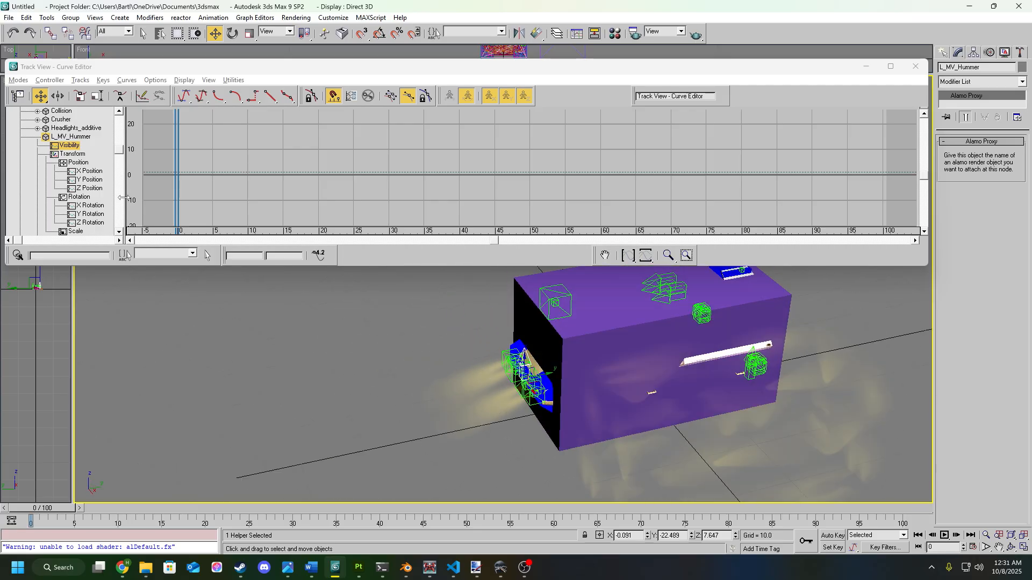
middle_click_drag(425, 419, 450, 426, "alt")
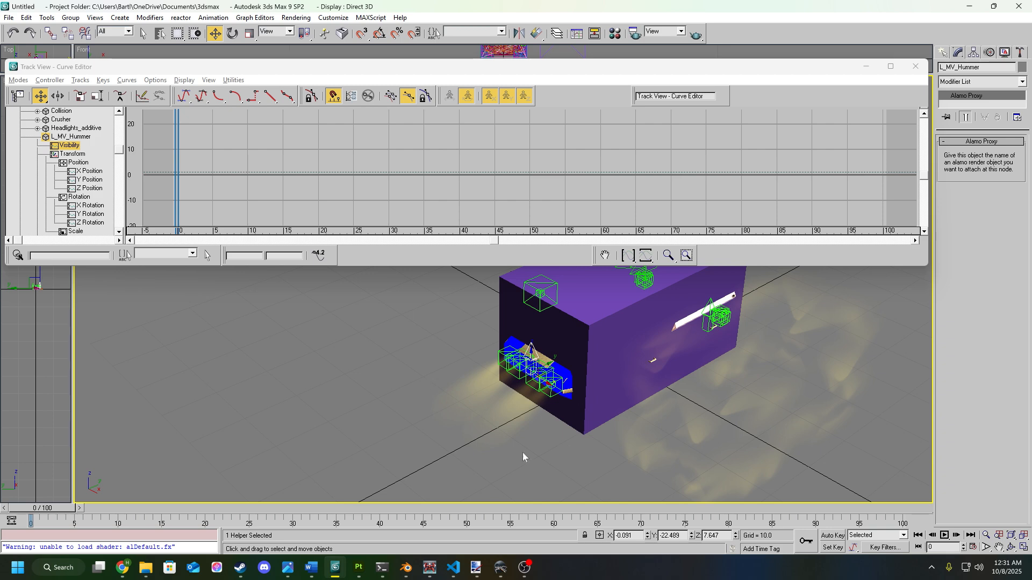
mouse_move(531, 418)
middle_mouse_down("alt")
mouse_move(565, 437)
mouse_move(605, 412)
mouse_move(438, 384)
mouse_move(581, 385)
mouse_move(550, 421)
mouse_move(534, 418)
mouse_move(534, 403)
middle_mouse_up("alt")
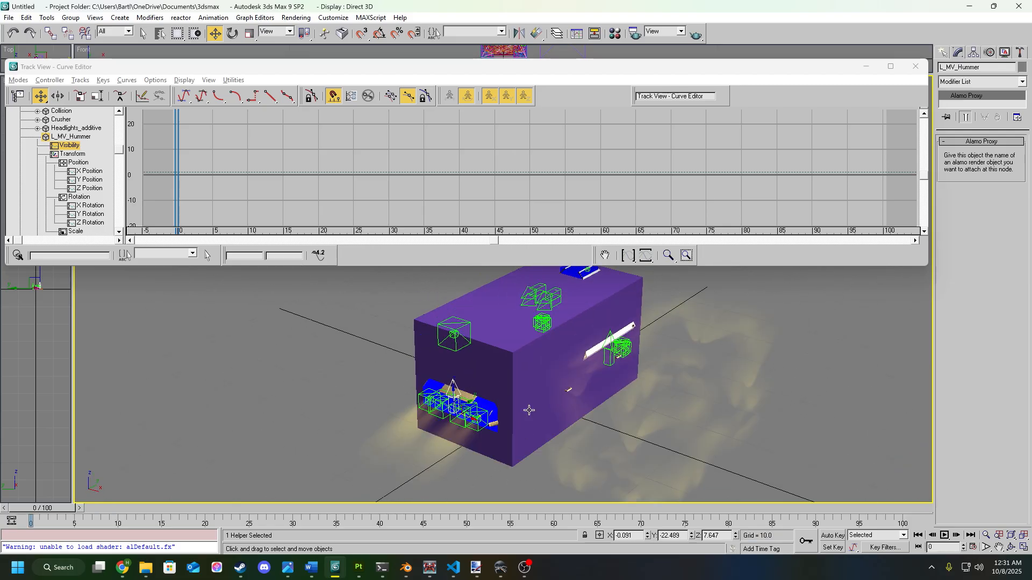
mouse_move(541, 414)
middle_mouse_down("alt")
mouse_move(521, 441)
mouse_move(569, 399)
mouse_move(540, 435)
middle_mouse_up("alt")
left_click(874, 69)
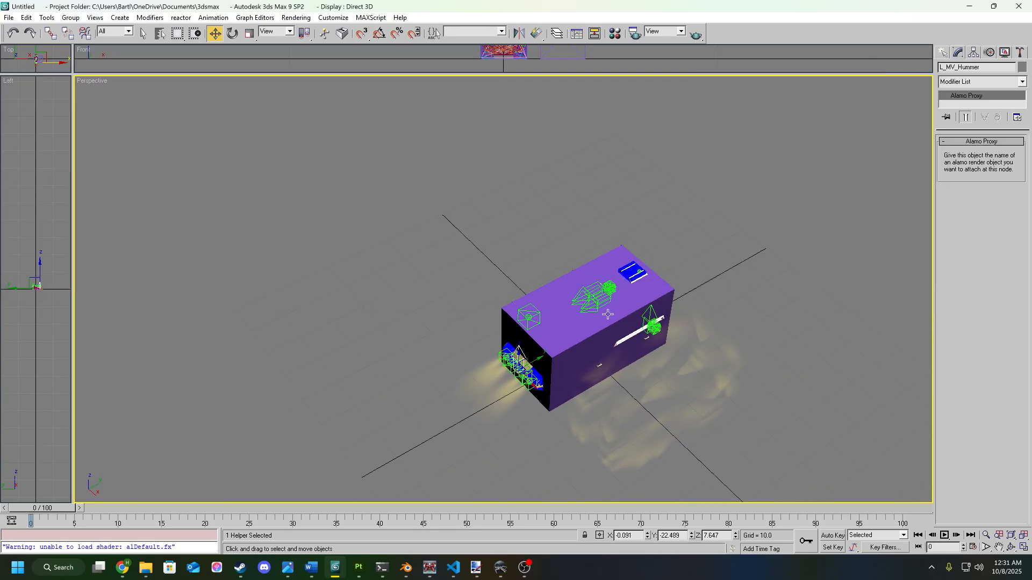
middle_click_drag(508, 375, 509, 354, "alt")
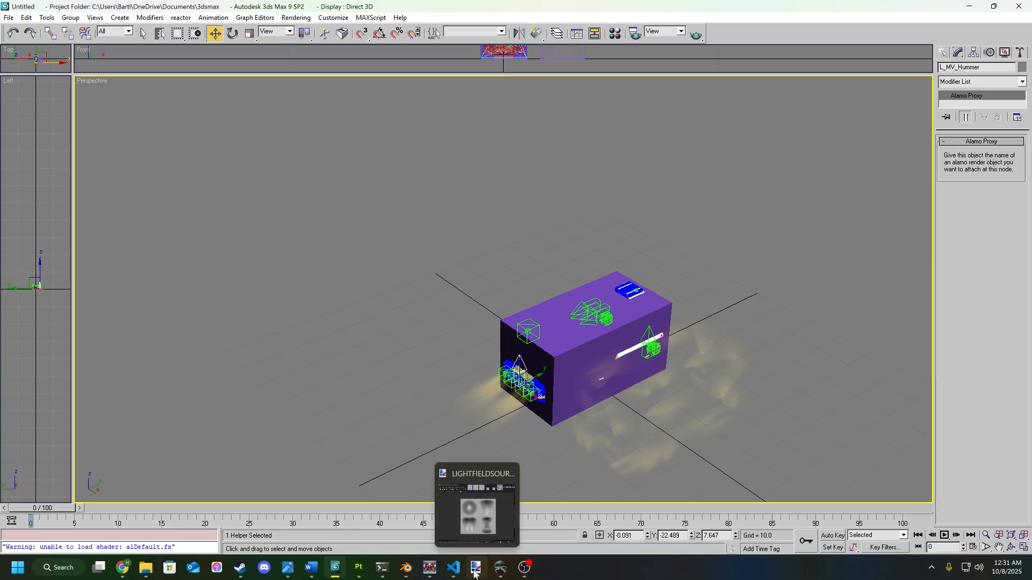
Step: Switch to the untitled 3ds Max scene that contains the ambulance and its L_WO_AmbLightRed proxies
mouse_move(457, 573)
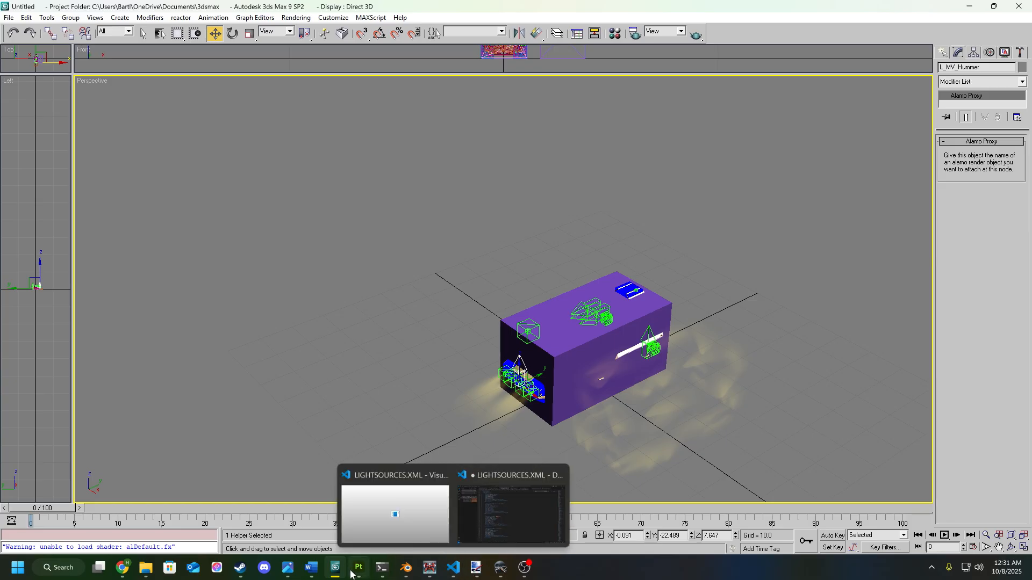
mouse_move(336, 567)
mouse_move(330, 514)
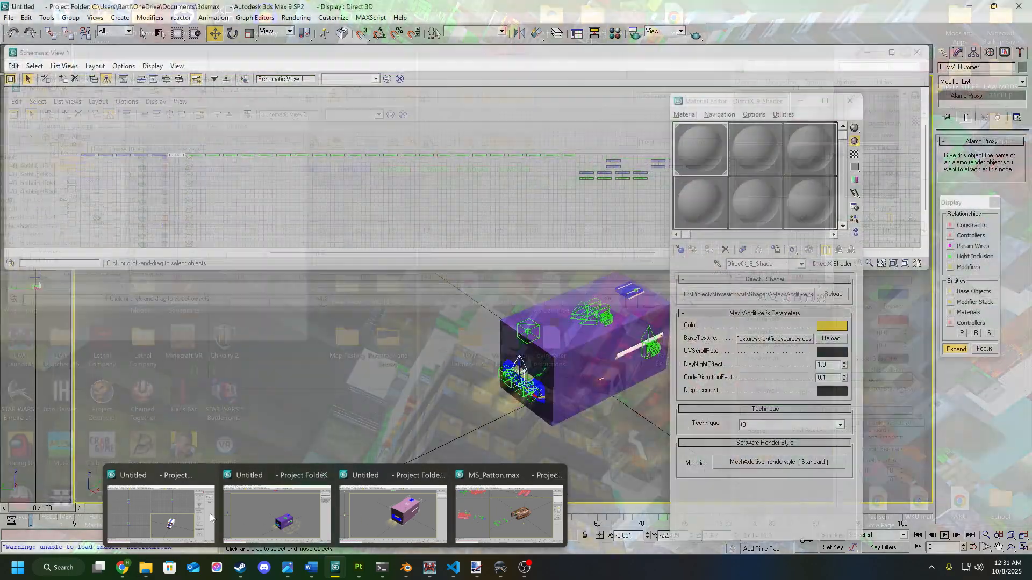
left_click(276, 480)
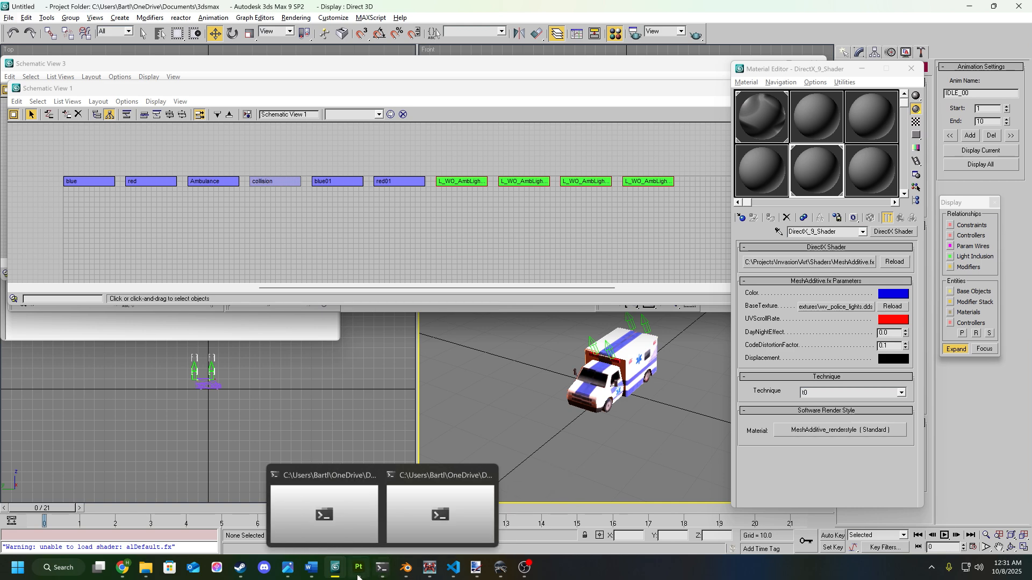
Step: Switch to the Alamo Object Viewer showing Light_Test6.ALO and examine the red light cast on the ground around the ambulance
mouse_move(335, 568)
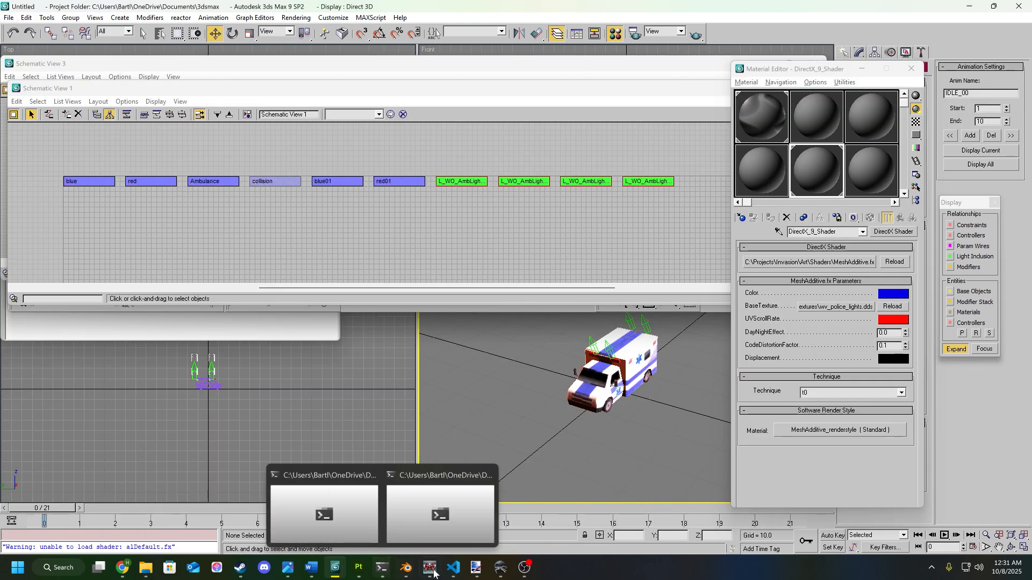
mouse_move(478, 568)
mouse_move(438, 571)
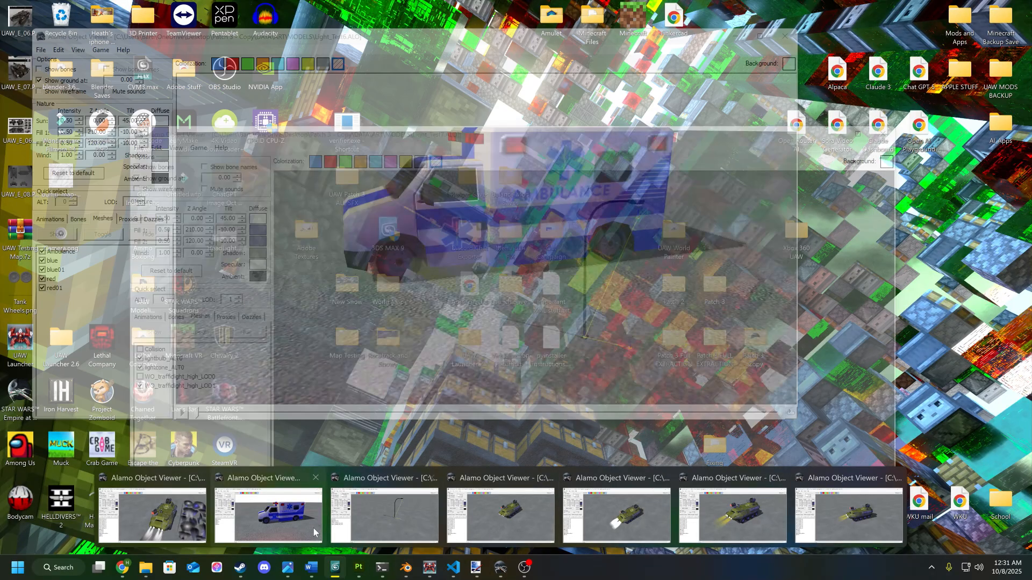
left_click(314, 531)
scroll(469, 349, "down", 4)
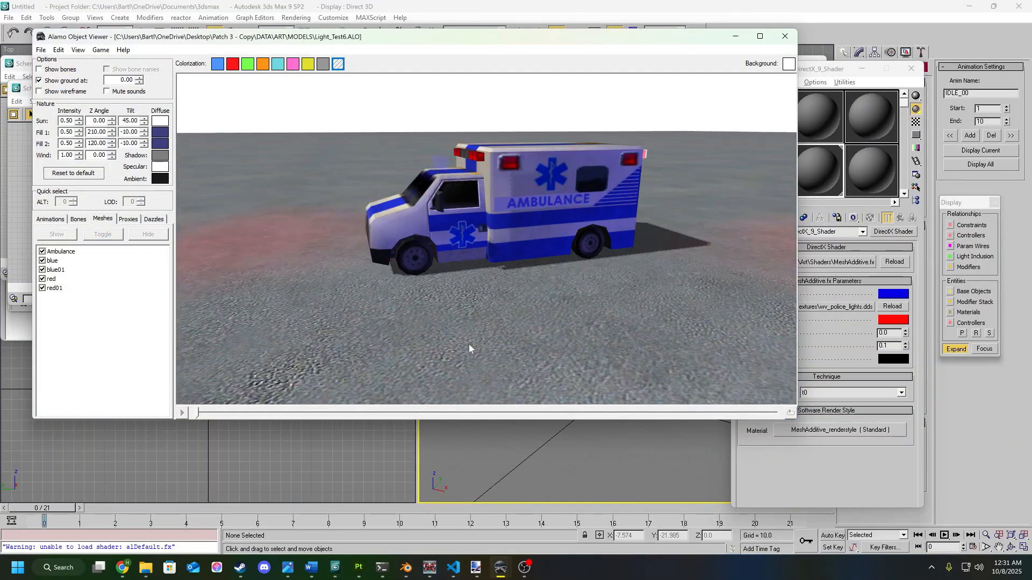
scroll(469, 348, "down", 1)
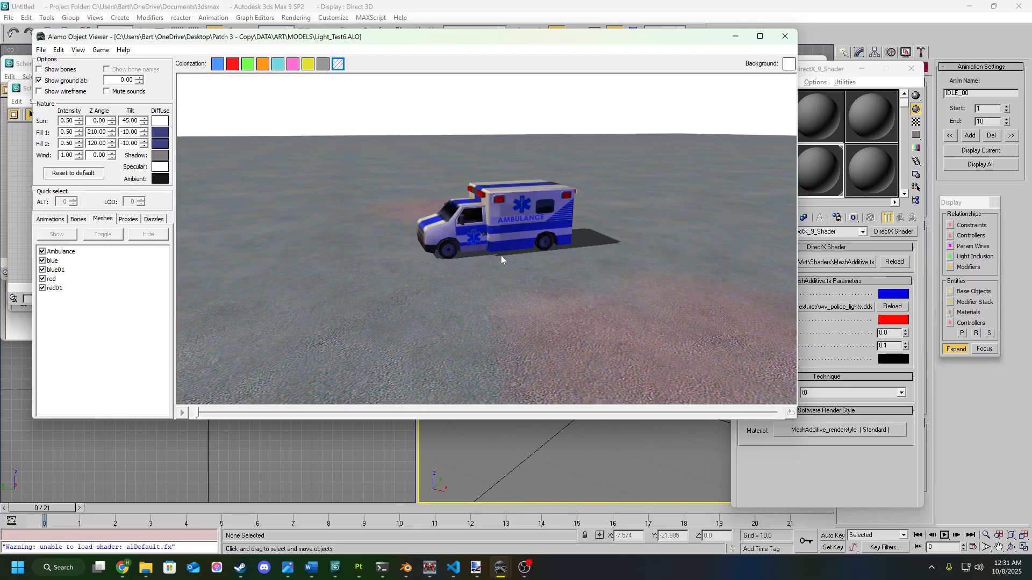
left_click_drag(454, 309, 489, 318)
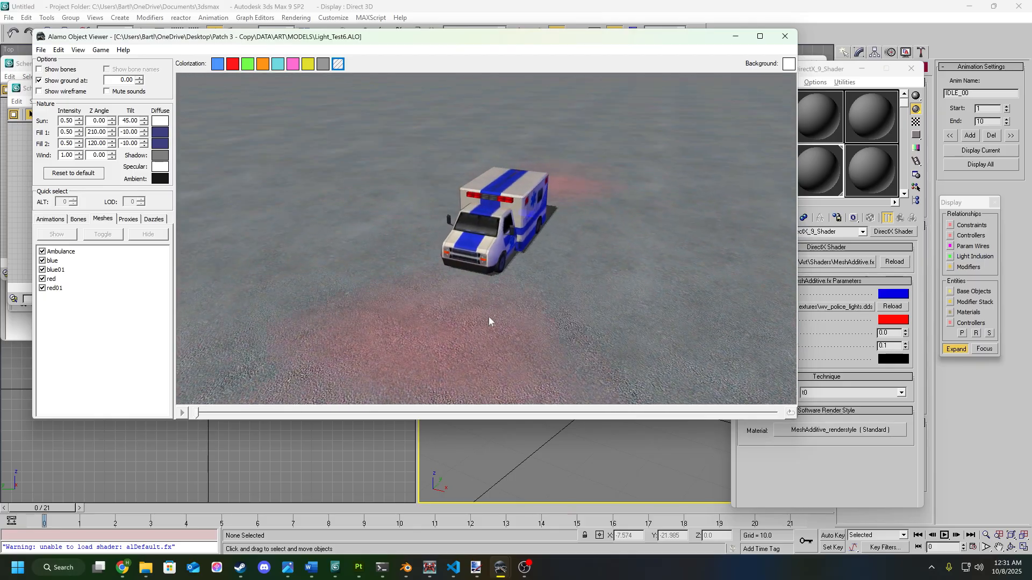
Step: Put the object viewer away and select an L_WO_AmbLightRed proxy at the front of the ambulance roof
left_click(735, 36)
left_click(610, 350)
left_click(643, 402)
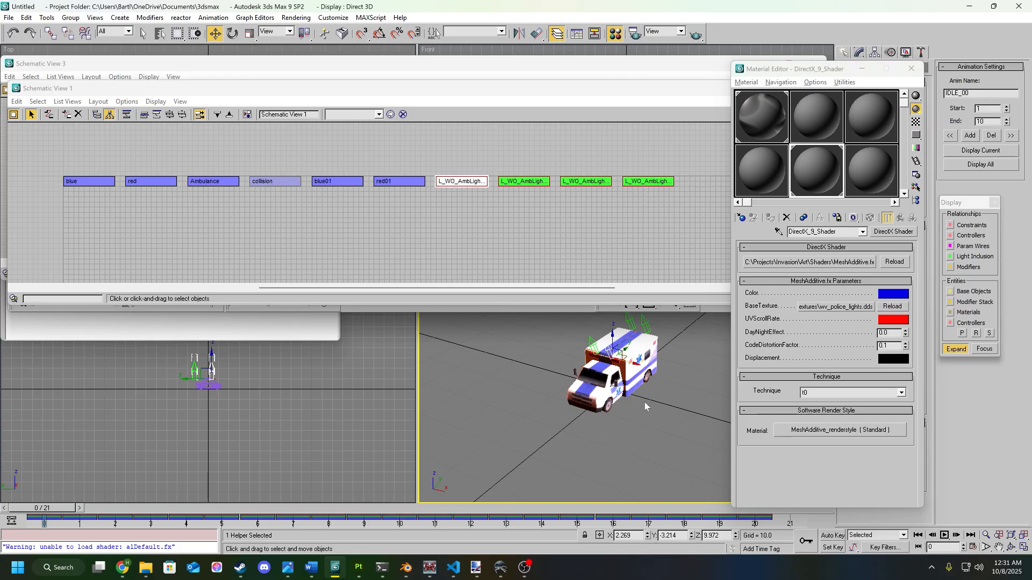
middle_click_drag(633, 431, 620, 355, "alt")
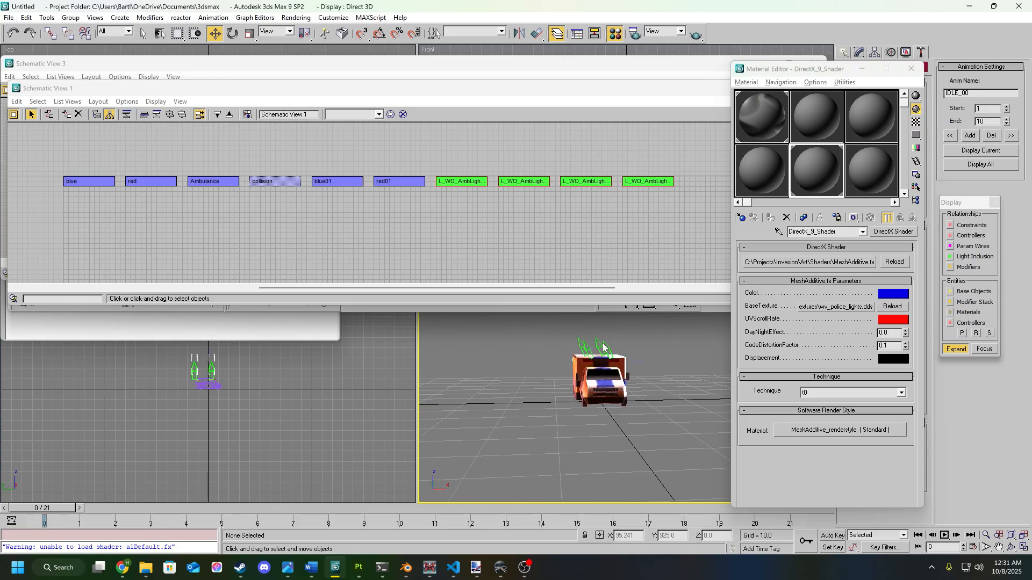
left_click(608, 349)
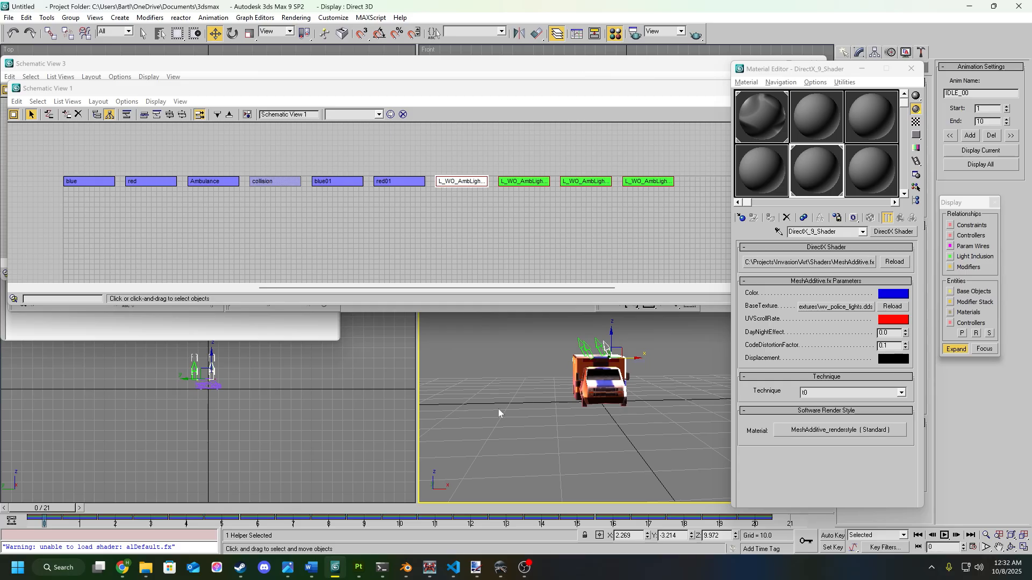
Step: Turn on Affect Pivot Only for the selected L_WO_AmbLightRed proxy and view its pivot from the ambulance's side and front
left_click(873, 53)
left_click_drag(830, 70, 844, 185)
left_click(866, 121)
scroll(663, 354, "up", 4)
middle_click_drag(637, 395, 732, 428, "alt")
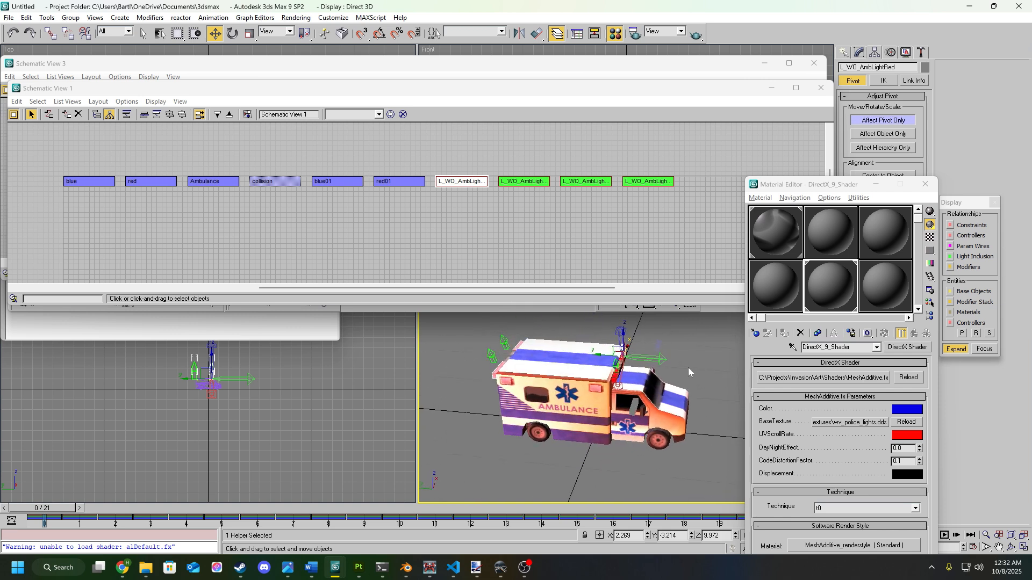
middle_click_drag(657, 376, 590, 357, "alt")
scroll(590, 357, "down", 2)
Step: Play the animation to watch the light proxies rotate on the ambulance, and stop the playback
left_click_drag(841, 185, 884, 65)
left_click(944, 535)
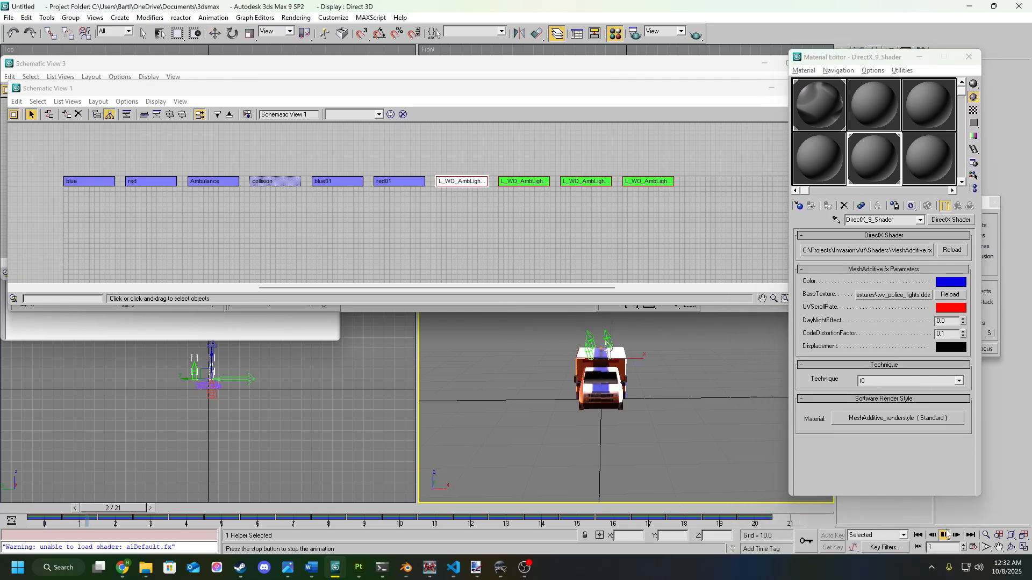
middle_click_drag(709, 414, 744, 406, "alt")
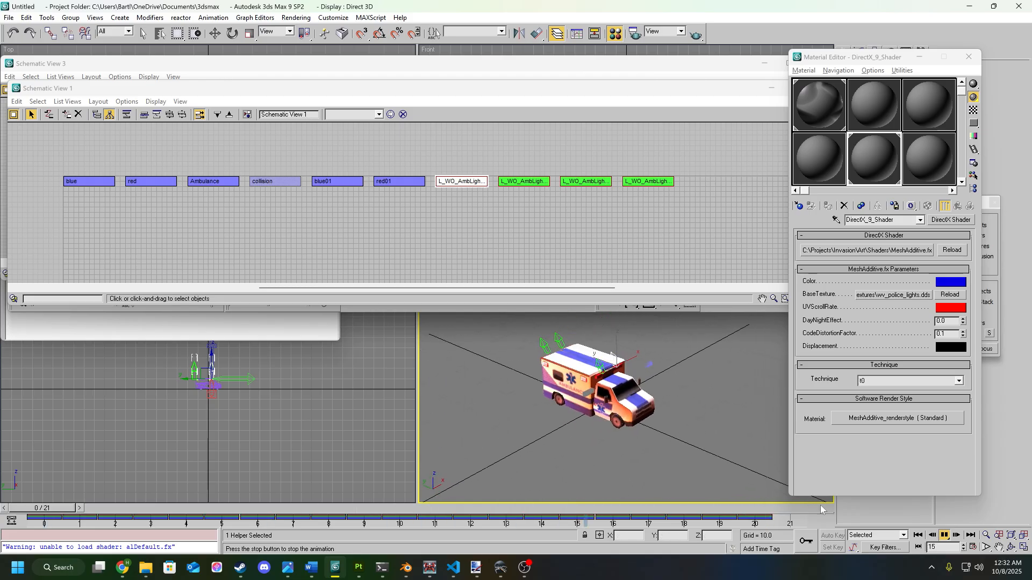
left_click(944, 535)
middle_click_drag(699, 412, 660, 404, "alt")
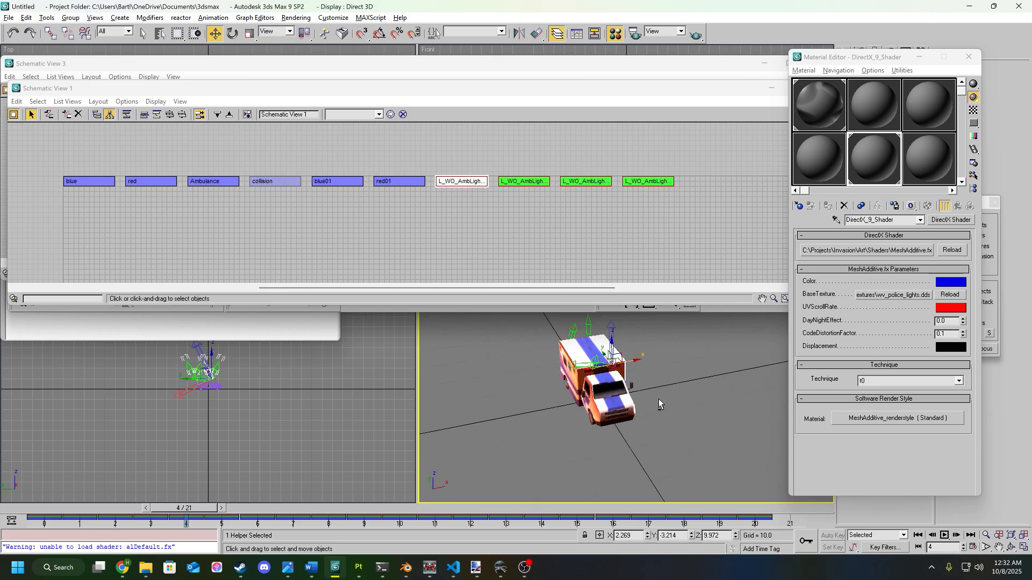
Step: Put the Material Editor away and select the ambulance's light proxies one after another to inspect their pivots, ending with nothing selected
left_click(928, 55)
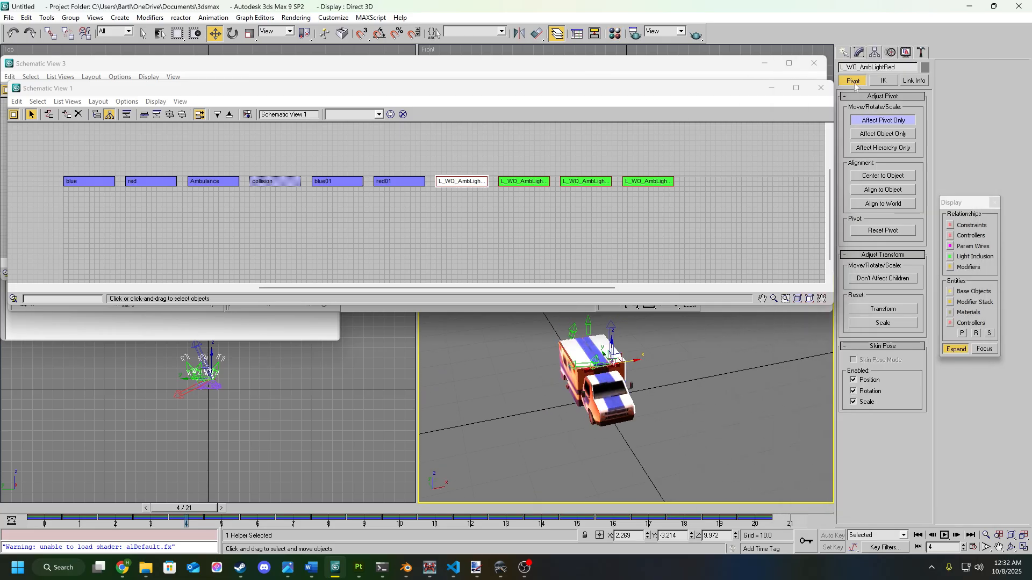
left_click_drag(841, 67, 895, 68)
scroll(613, 364, "up", 2)
left_click(575, 356)
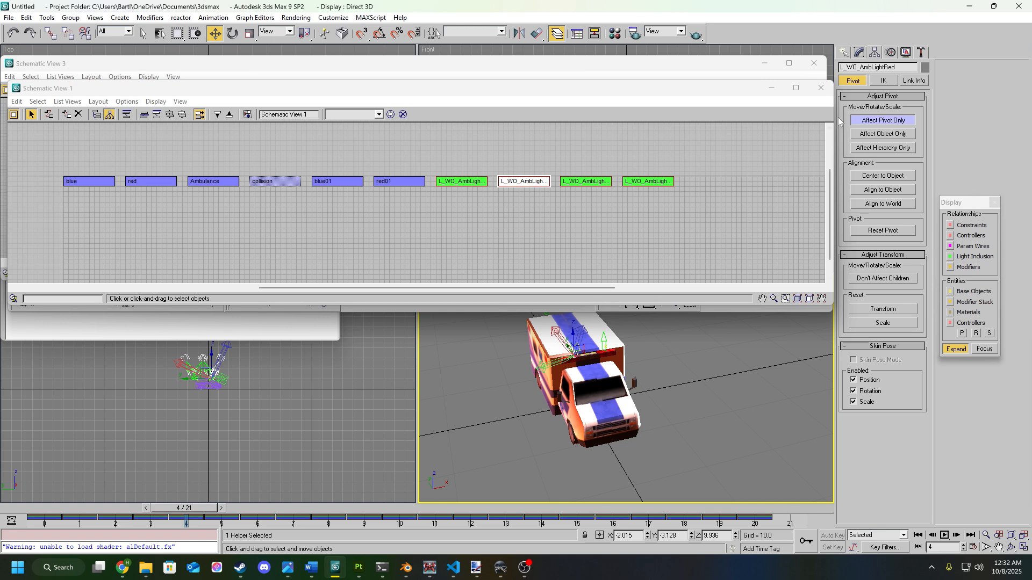
left_click(714, 342)
middle_click_drag(672, 357, 649, 368, "alt")
left_click(643, 355)
left_click(684, 390)
left_click(619, 353)
left_click(699, 371)
Step: View the ambulance obliquely from above its front and restart the animation of its light proxies
middle_click_drag(700, 375, 662, 418, "alt")
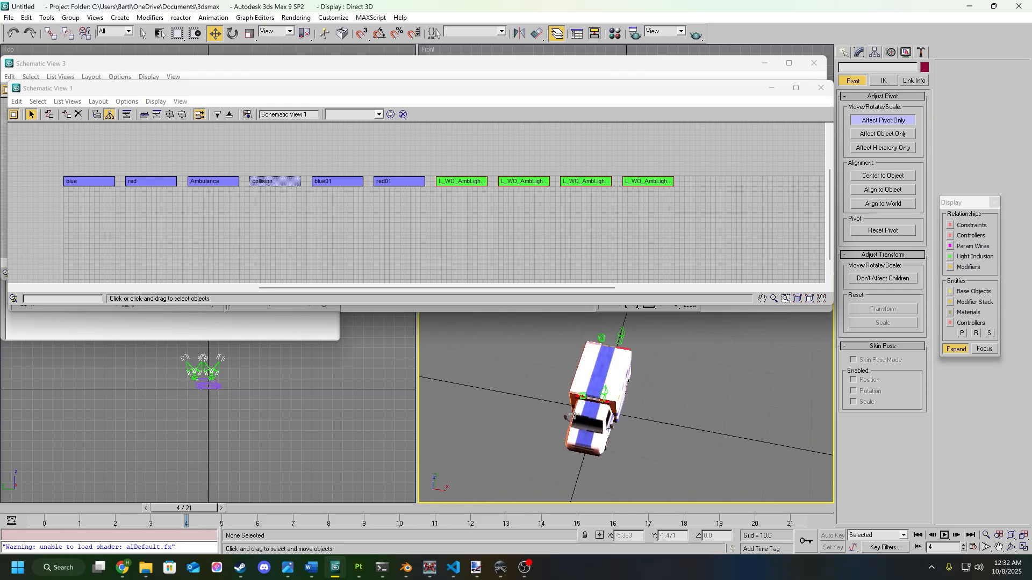
middle_click_drag(665, 352, 671, 373, "alt")
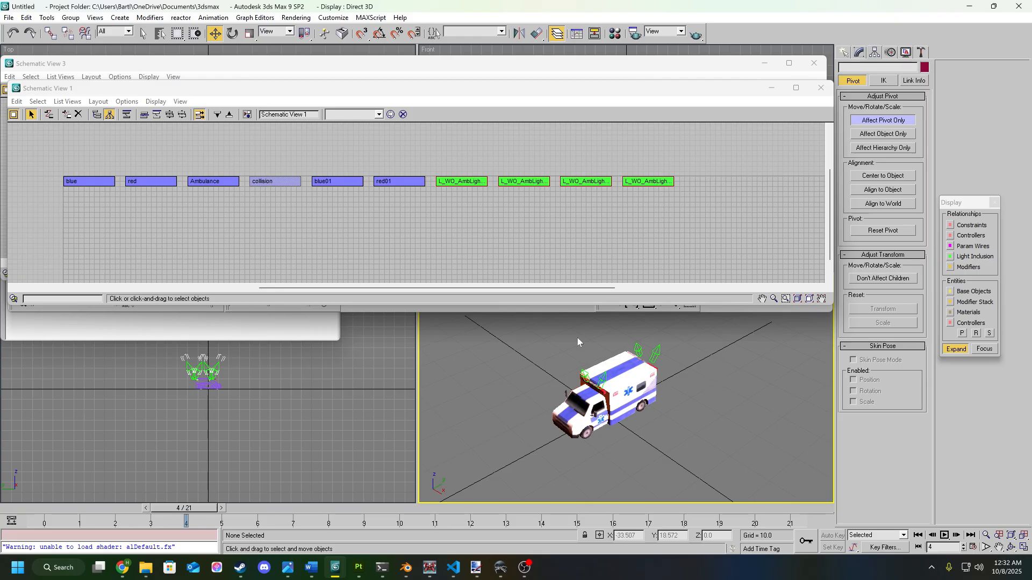
middle_click_drag(623, 428, 791, 514, "alt")
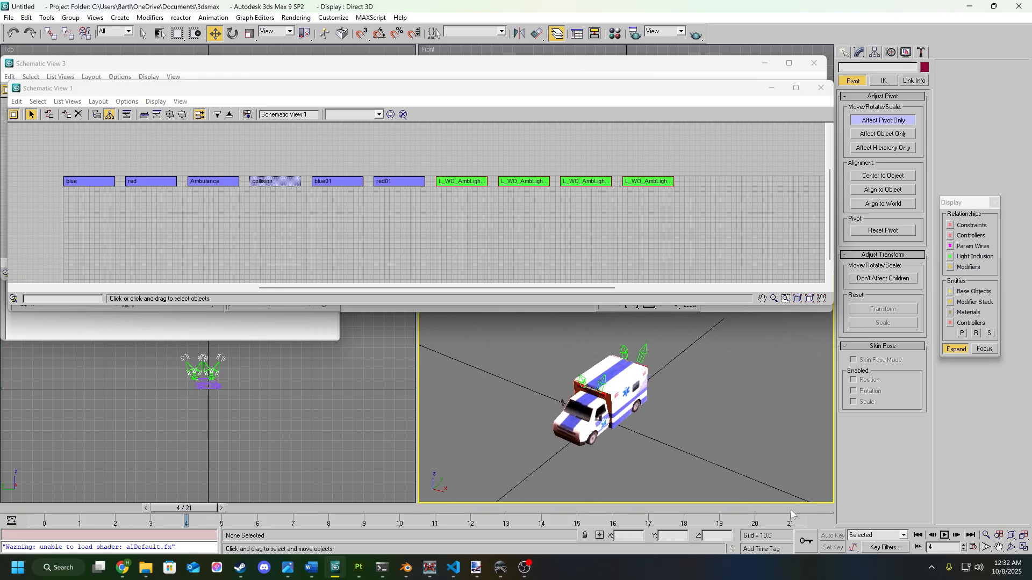
left_click(945, 539)
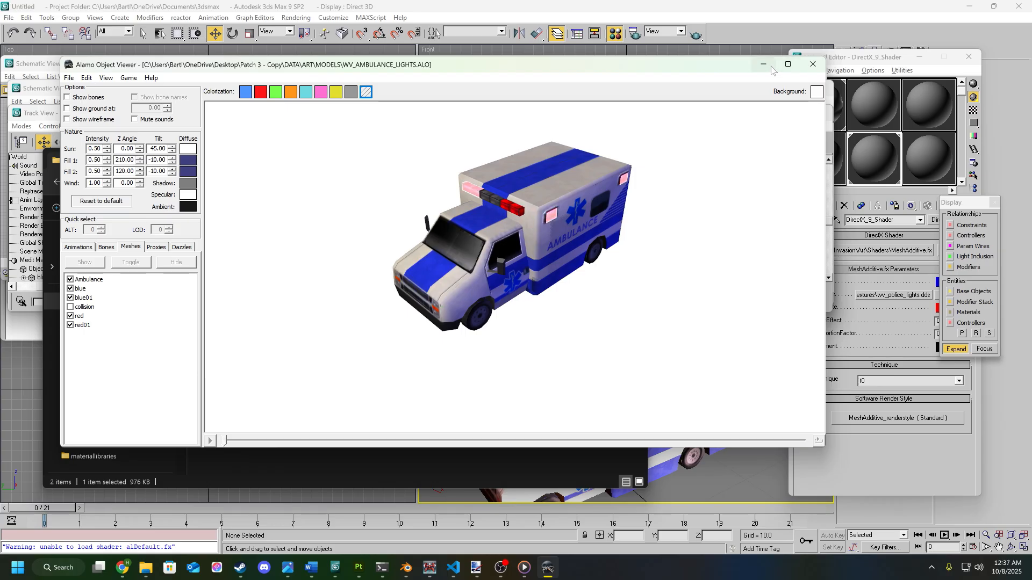
Step: Examine the lit light bar and side lights of WV_AMBULANCE_LIGHTS.ALO from several angles in the Alamo Object Viewer
mouse_move(630, 289)
left_mouse_down()
mouse_move(657, 263)
mouse_move(627, 294)
left_mouse_up()
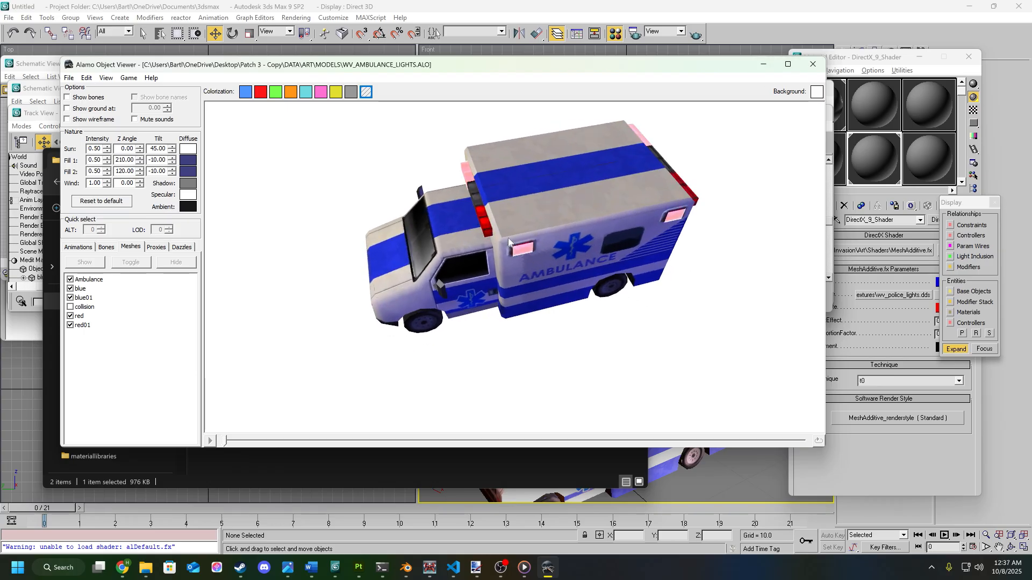
left_click_drag(523, 251, 556, 241)
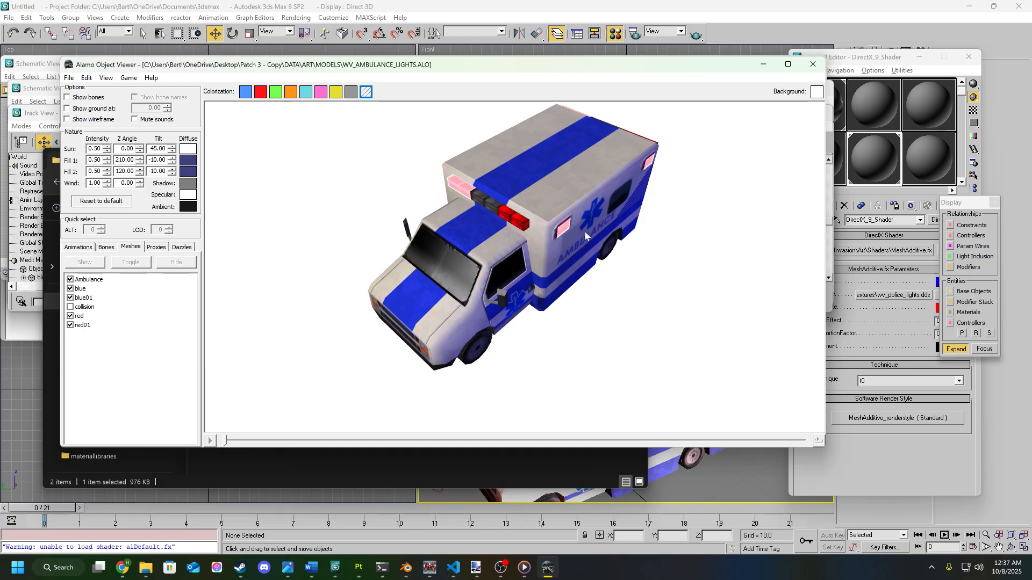
left_click_drag(576, 279, 554, 278)
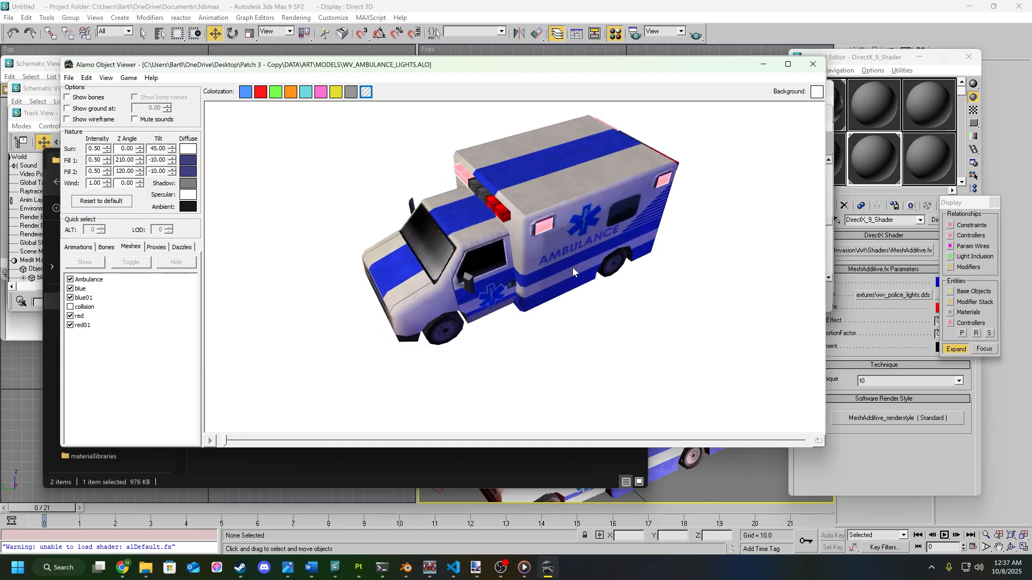
left_click_drag(730, 159, 604, 227)
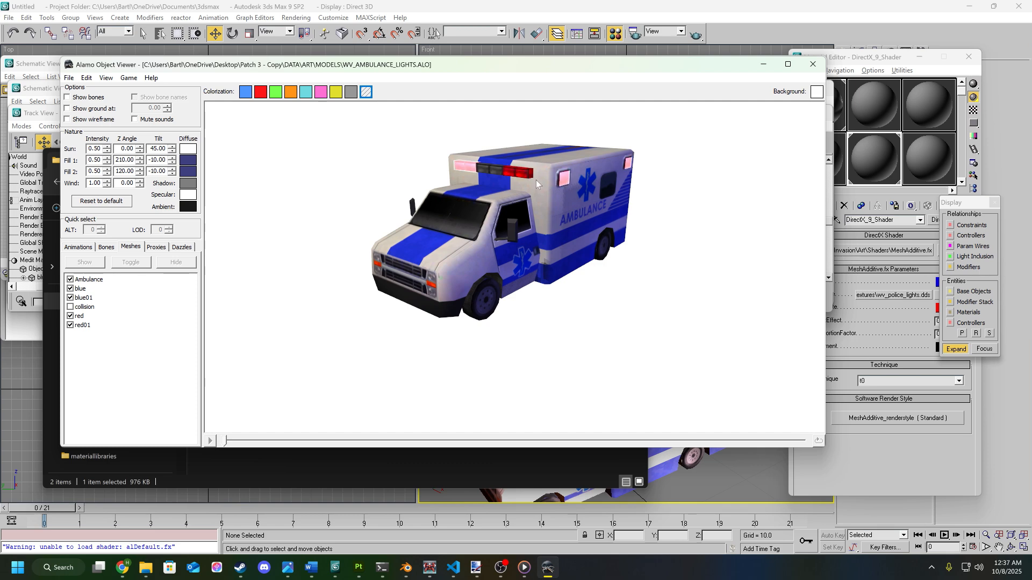
left_click_drag(537, 179, 561, 210)
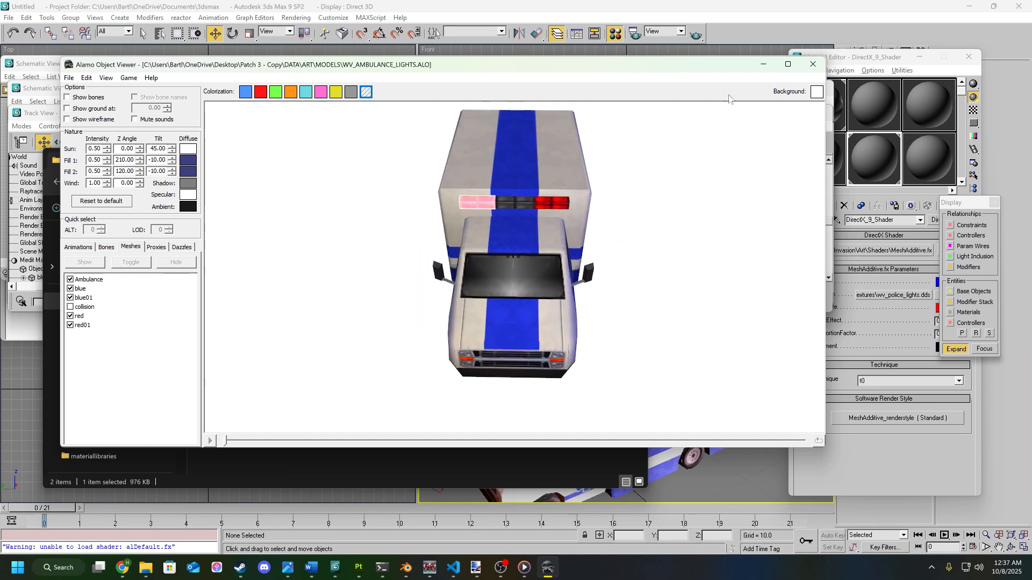
Step: Clear the object viewer, file browser, Curve Editor and Schematic View windows off the ambulance scene and switch to the Rotate tool
left_click(763, 64)
left_click(633, 145)
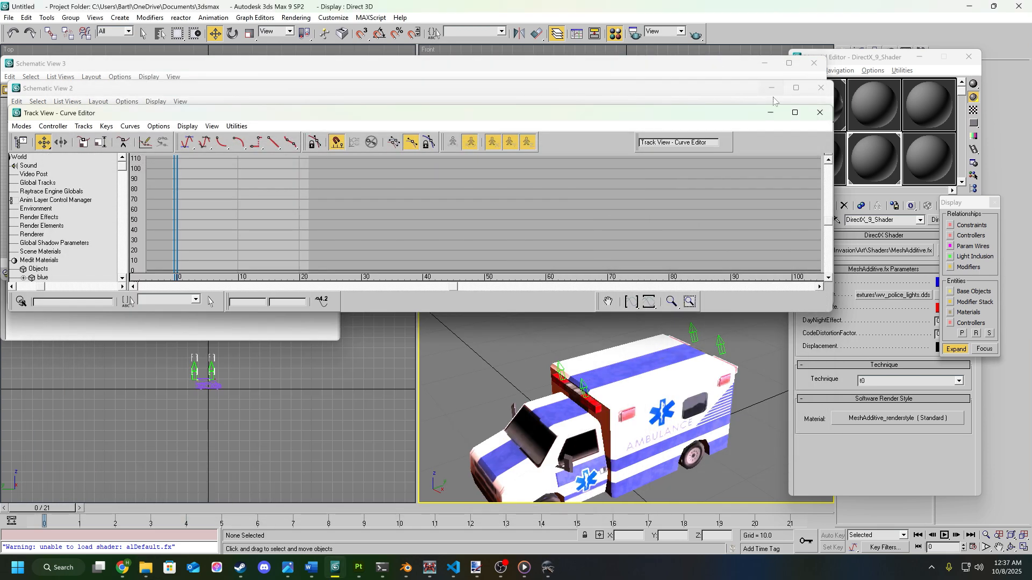
left_click(771, 111)
left_click(770, 88)
left_click(764, 64)
left_click(770, 88)
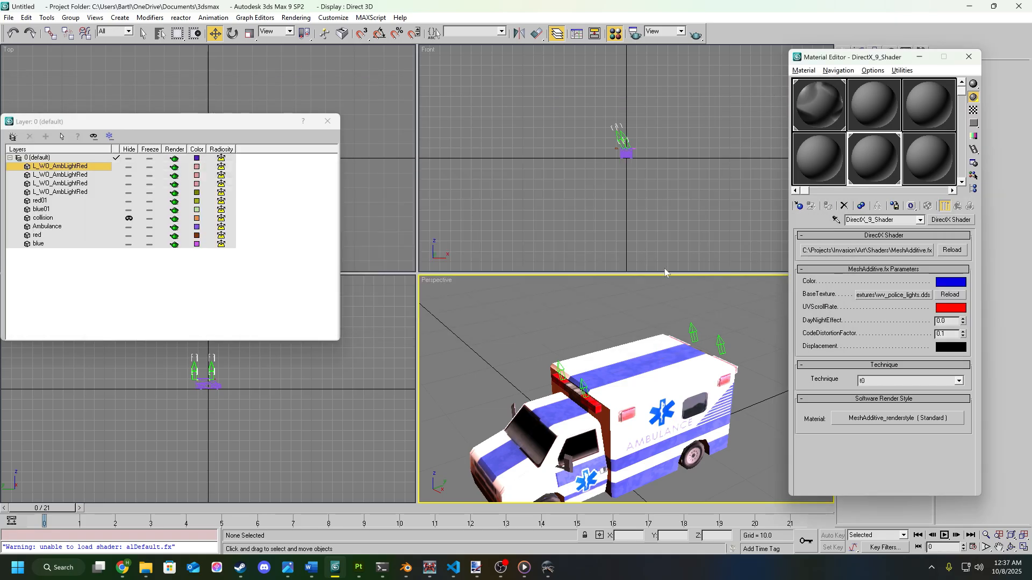
key("e")
mouse_move(538, 342)
middle_mouse_down("alt")
mouse_move(543, 359)
mouse_move(543, 335)
middle_mouse_up("alt")
scroll(543, 336, "down", 1)
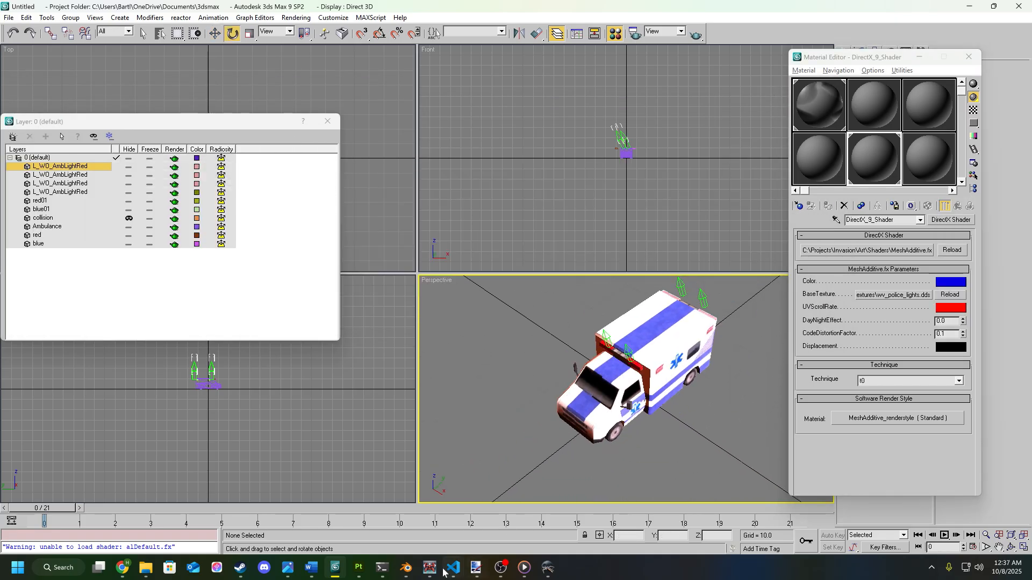
Step: Switch to the MS_Patton.max scene, deselect the dazzle and bring the front of the tank into close view
mouse_move(338, 571)
left_click(473, 526)
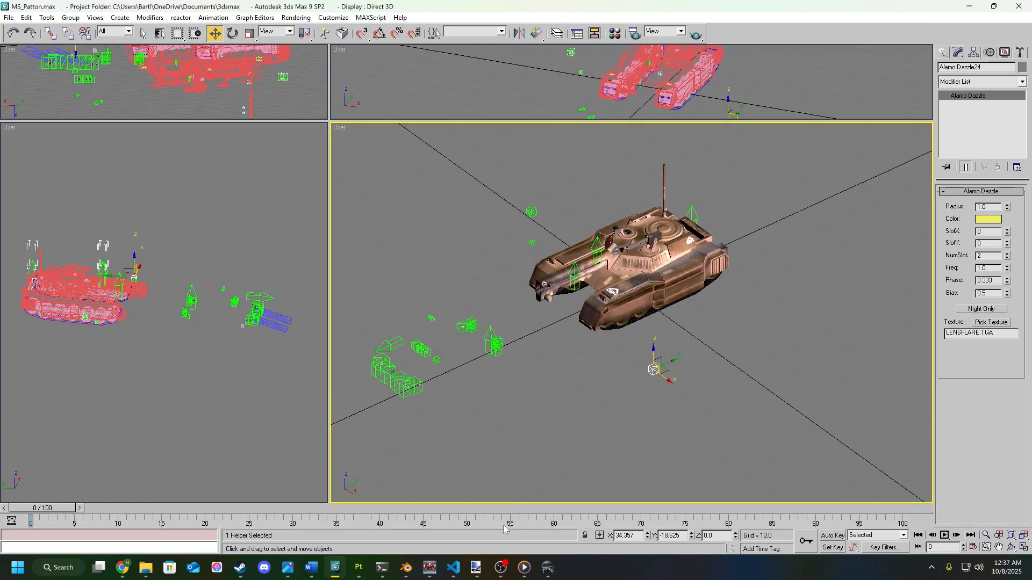
scroll(574, 373, "up", 3)
middle_click_drag(574, 373, 661, 337, "alt")
scroll(598, 356, "up", 3)
left_click(626, 415)
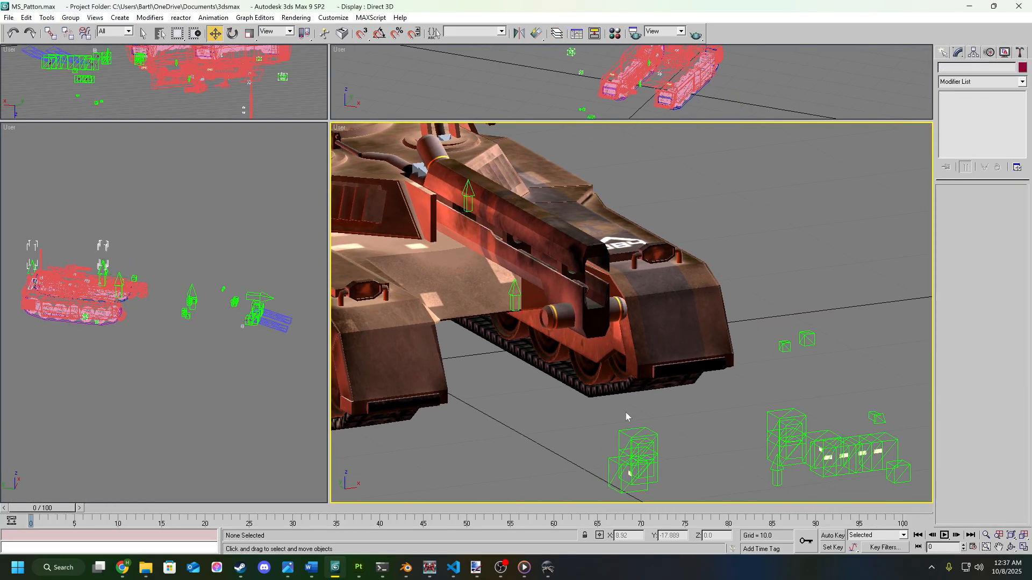
Step: Select the Patton tank's Headlights mesh and examine both headlights up close at the front of the hull
left_click(659, 254)
middle_click_drag(742, 279, 771, 283, "alt")
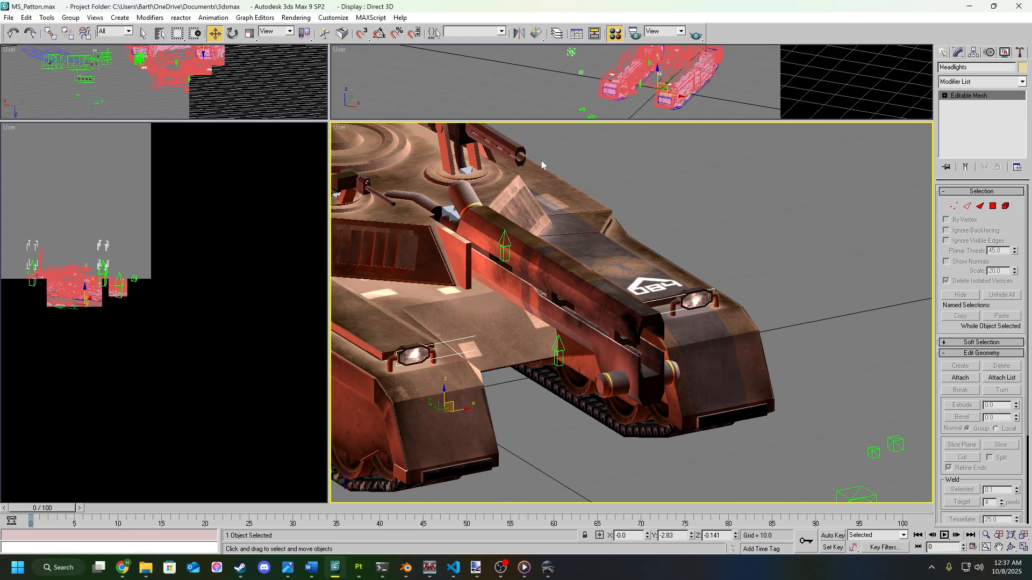
mouse_move(724, 217)
middle_mouse_down("alt")
mouse_move(745, 196)
mouse_move(726, 208)
middle_mouse_up("alt")
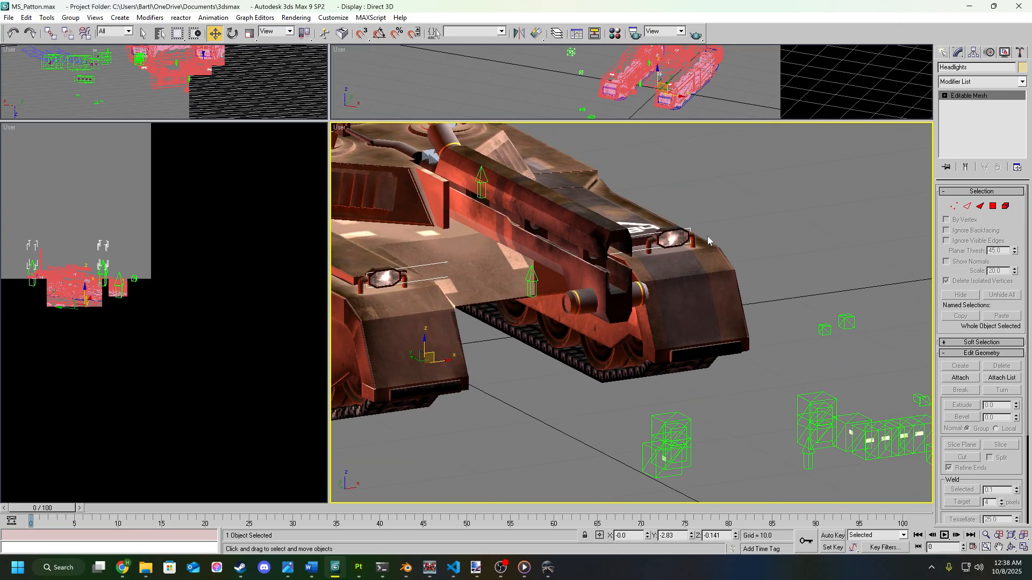
scroll(682, 239, "down", 3)
middle_click_drag(698, 265, 670, 273)
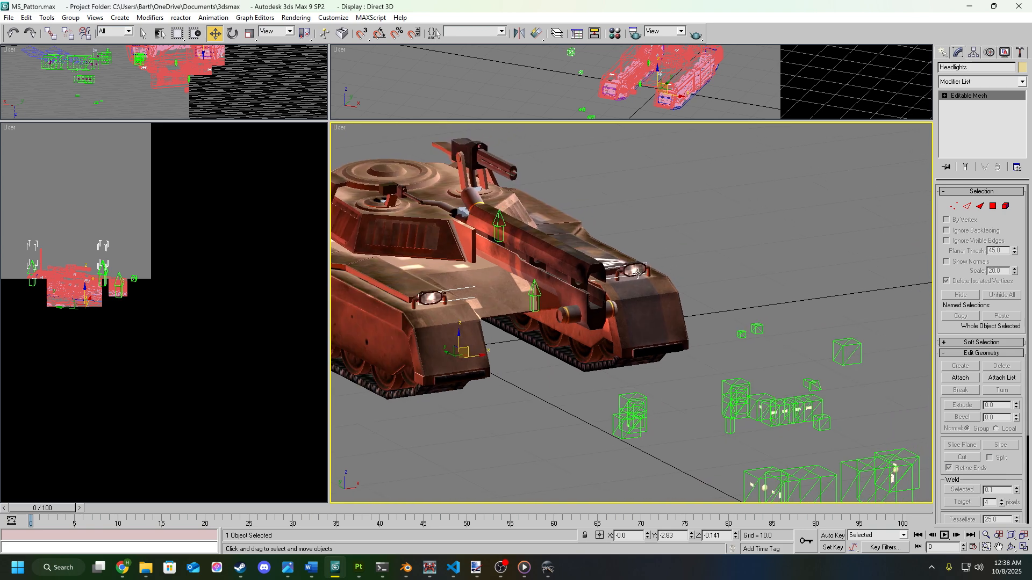
scroll(636, 294, "up", 2)
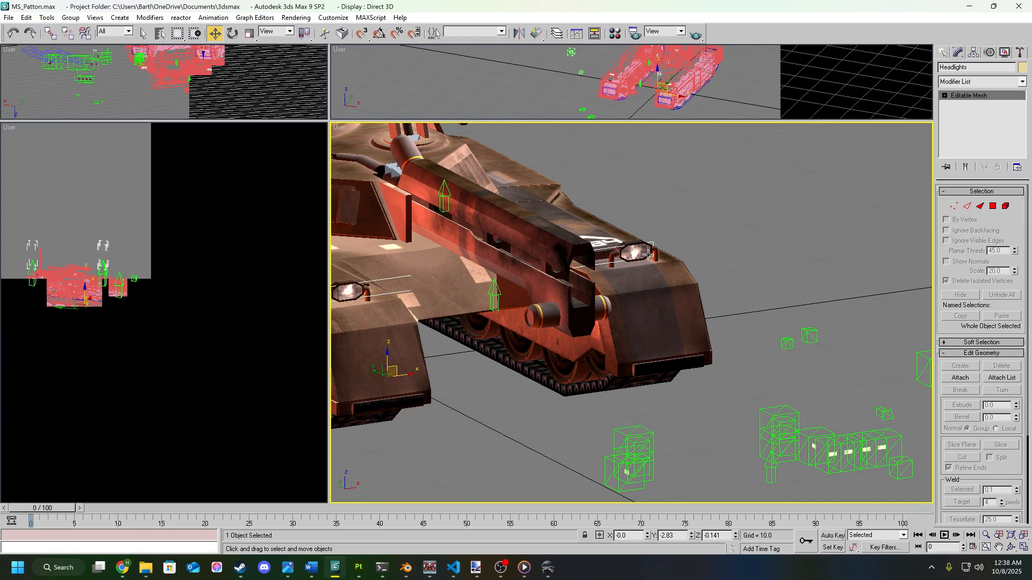
scroll(649, 253, "up", 4)
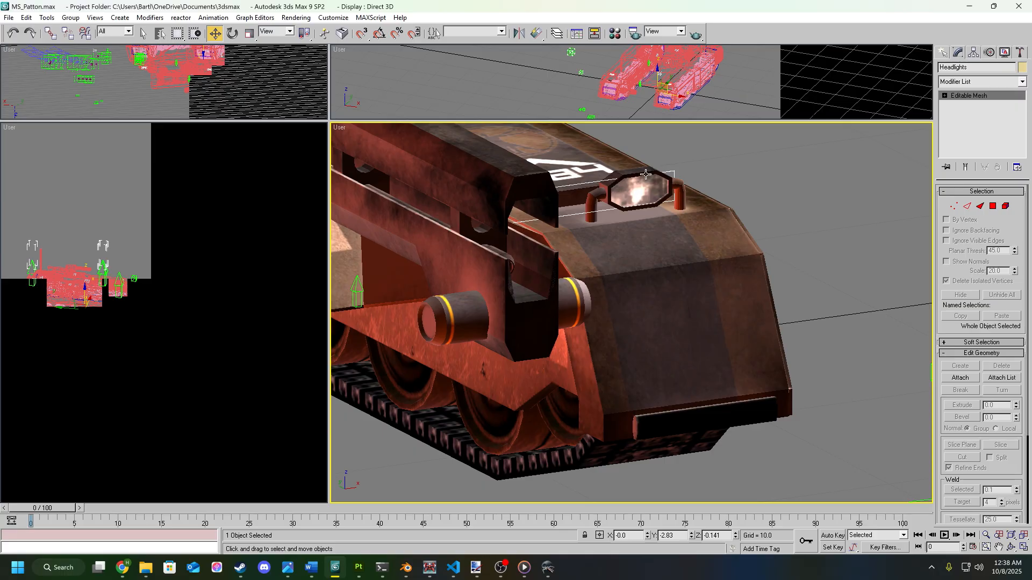
Step: Deselect the Headlights mesh, look over the whole tank, and return to the ambulance scene
scroll(616, 206, "down", 4)
middle_click_drag(615, 206, 673, 394, "alt")
left_click(723, 270)
scroll(718, 373, "down", 4)
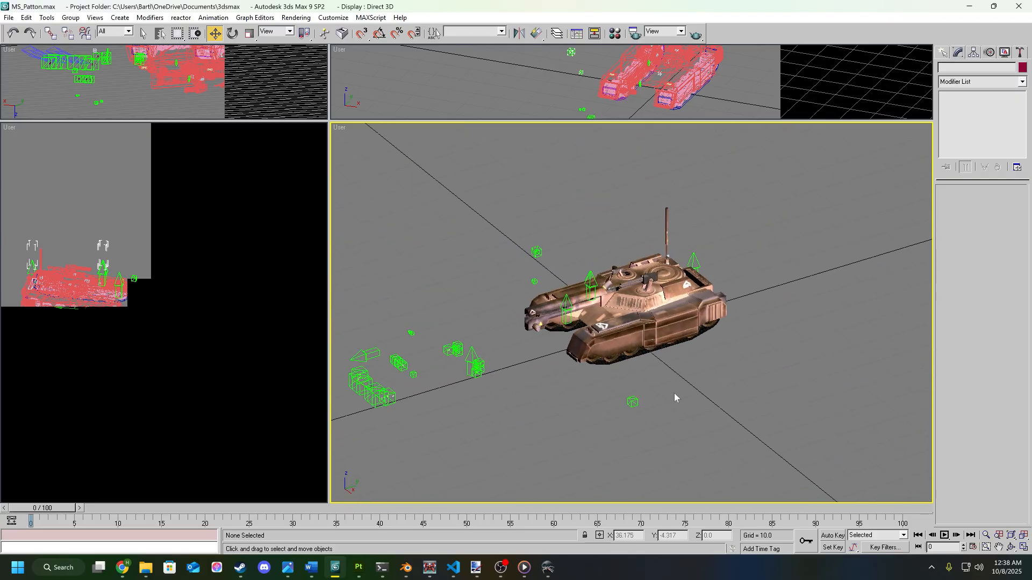
left_click(969, 8)
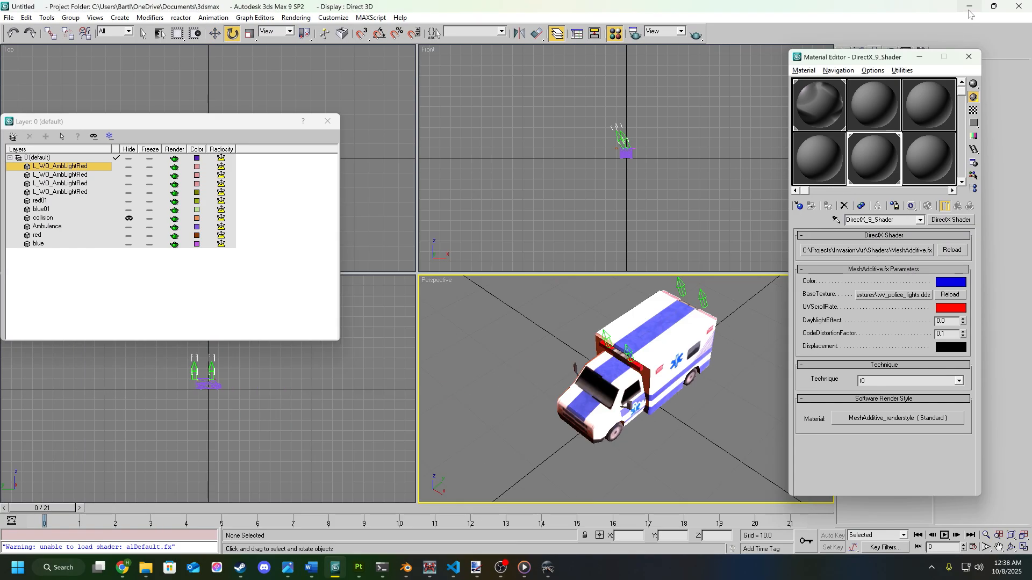
Step: Examine the ambulance's light bar and side lights in the Alamo Object Viewer, then put the viewer away
mouse_move(547, 568)
left_click(549, 508)
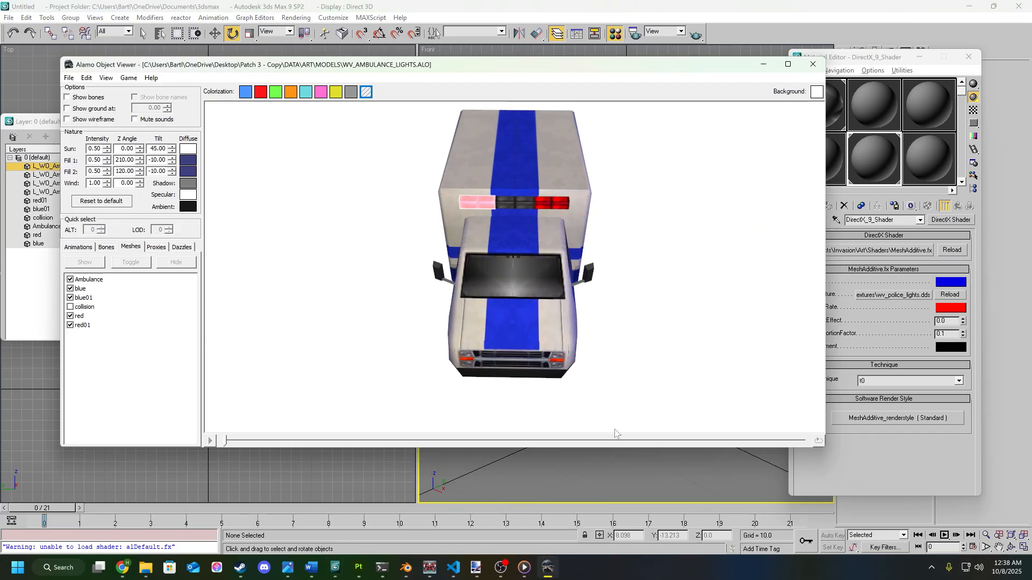
left_click_drag(598, 290, 549, 345)
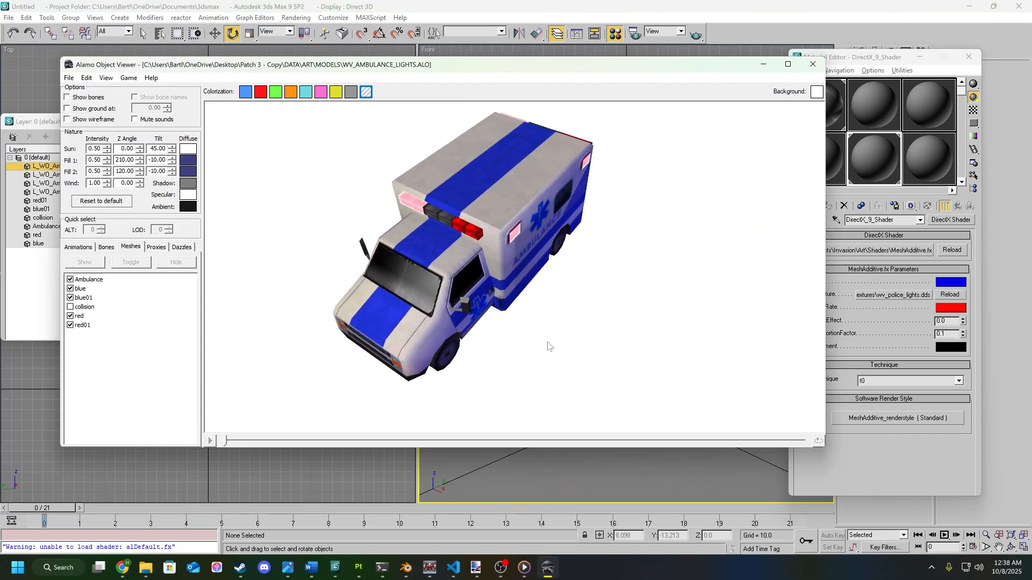
left_click_drag(487, 211, 540, 263)
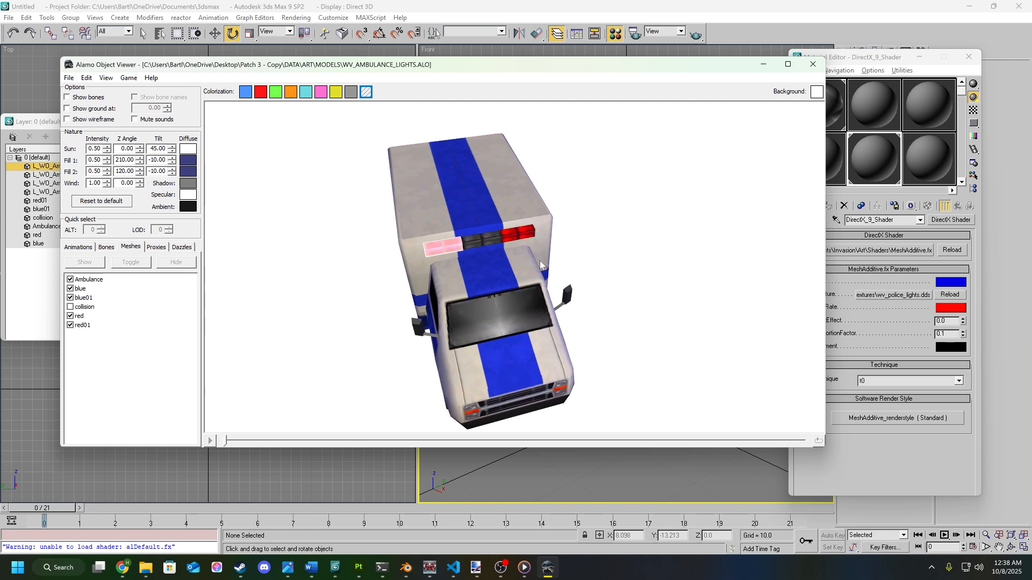
left_click(763, 64)
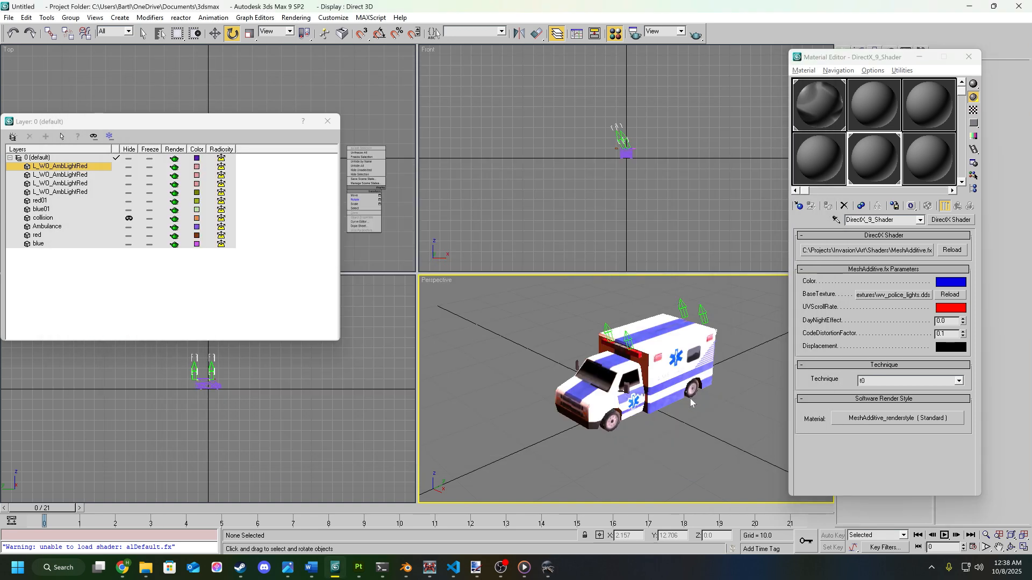
Step: Select the red01 light mesh on the ambulance and switch to the Move tool
scroll(693, 407, "up", 2)
left_click(706, 317)
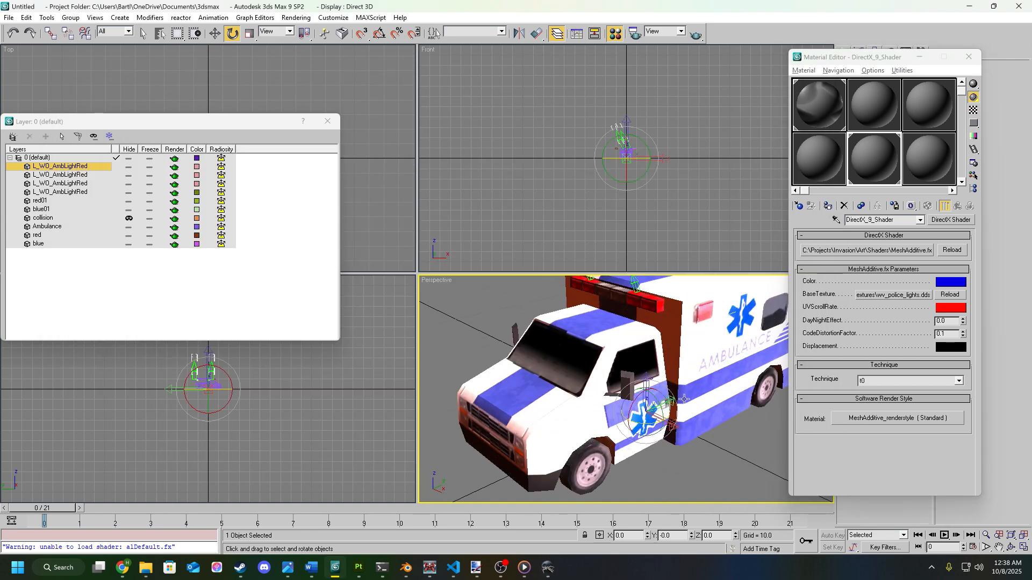
middle_click_drag(713, 415, 601, 419, "alt")
left_click(214, 33)
scroll(579, 376, "up", 3)
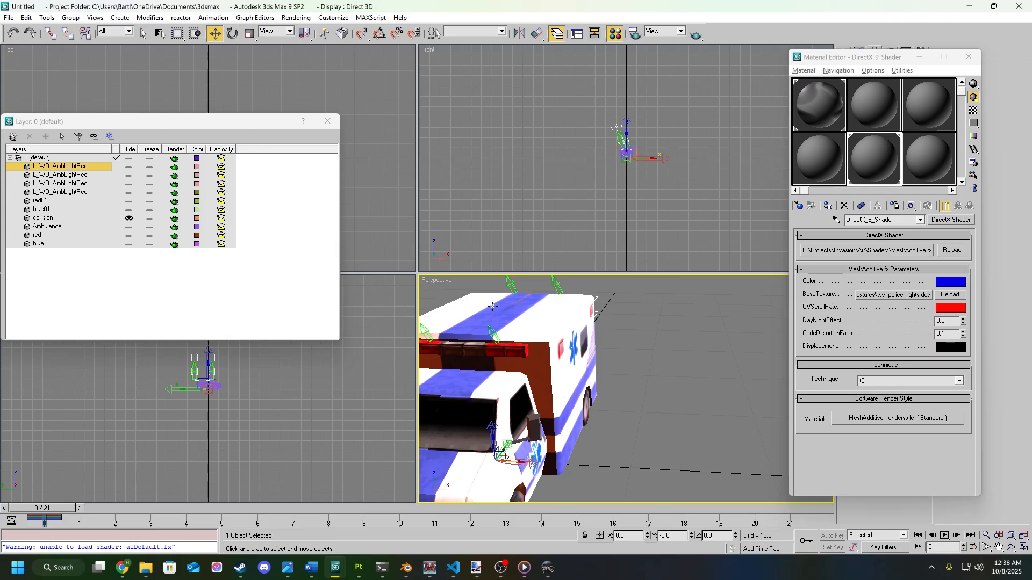
Step: Move the Material Editor away from the command panel and show the object creation options
scroll(632, 394, "down", 3)
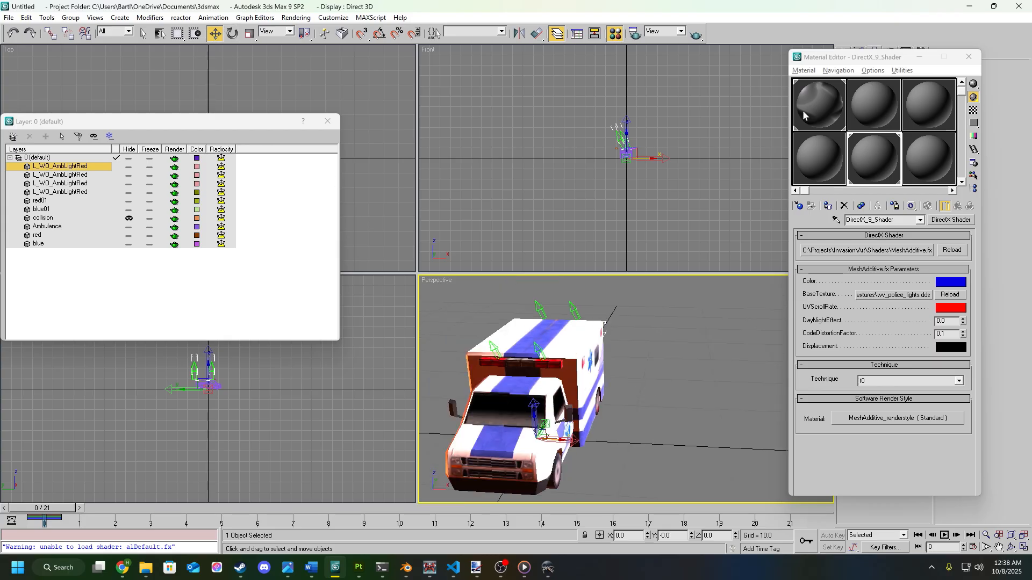
left_click_drag(854, 60, 710, 215)
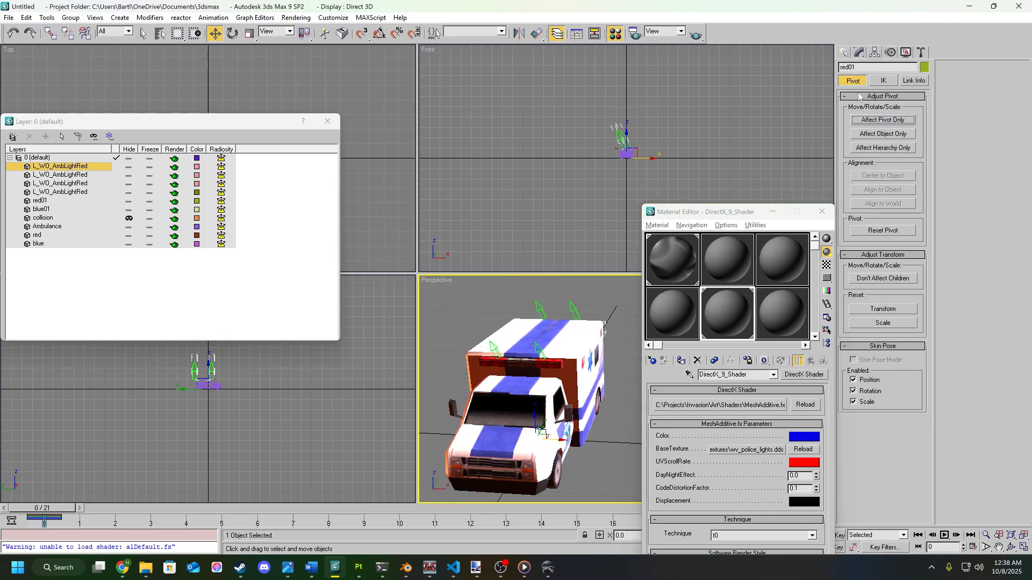
left_click(845, 54)
Step: Pick the MeshAdditive material from the red01 light mesh into the second row's first sample slot
mouse_move(592, 347)
middle_mouse_down("alt")
mouse_move(602, 356)
mouse_move(580, 406)
mouse_move(611, 379)
mouse_move(567, 323)
mouse_move(550, 351)
mouse_move(613, 368)
middle_mouse_up("alt")
left_click(669, 326)
left_click(689, 375)
left_click(587, 316)
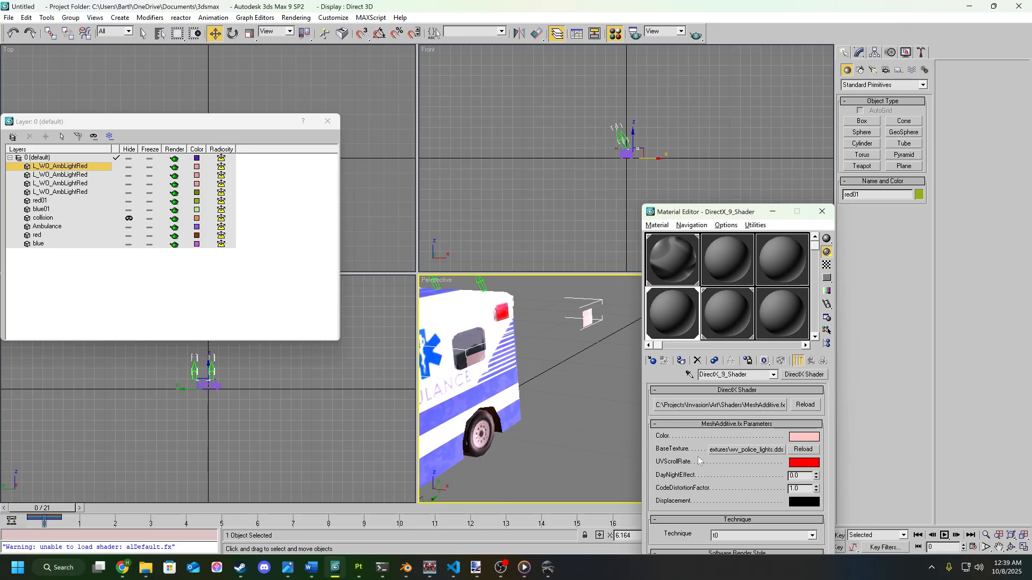
left_click(742, 536)
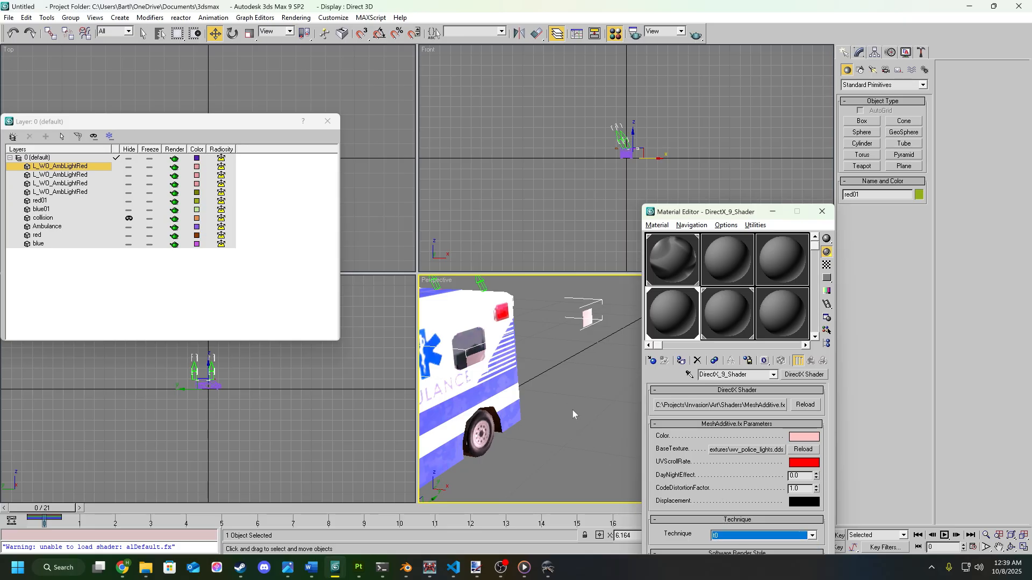
Step: Try a different CodeDistortionFactor on the red01 light's material, and undo the change
scroll(569, 362, "down", 2)
middle_click_drag(570, 366, 617, 363, "alt")
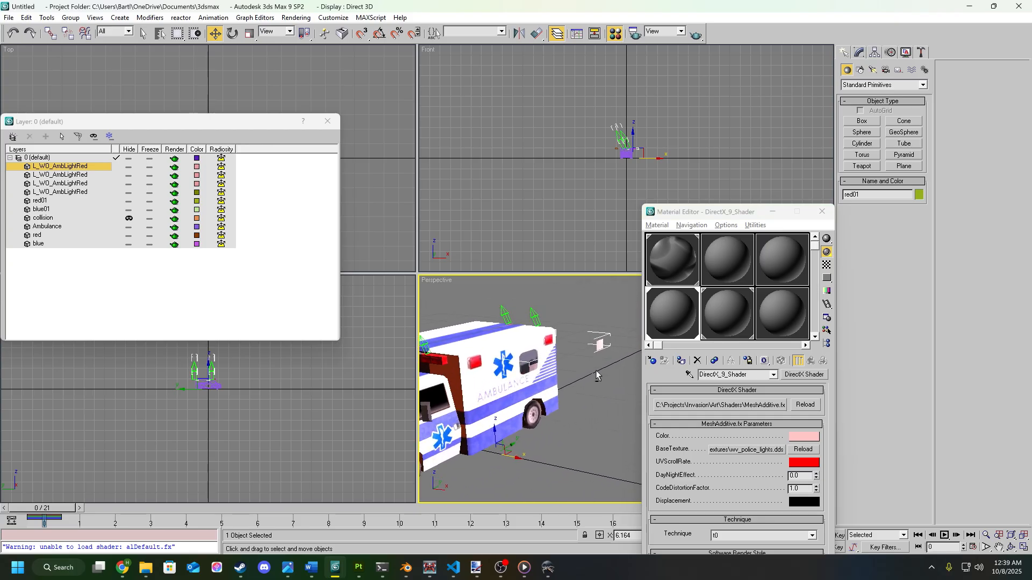
middle_click_drag(599, 453, 595, 419)
left_click(791, 476)
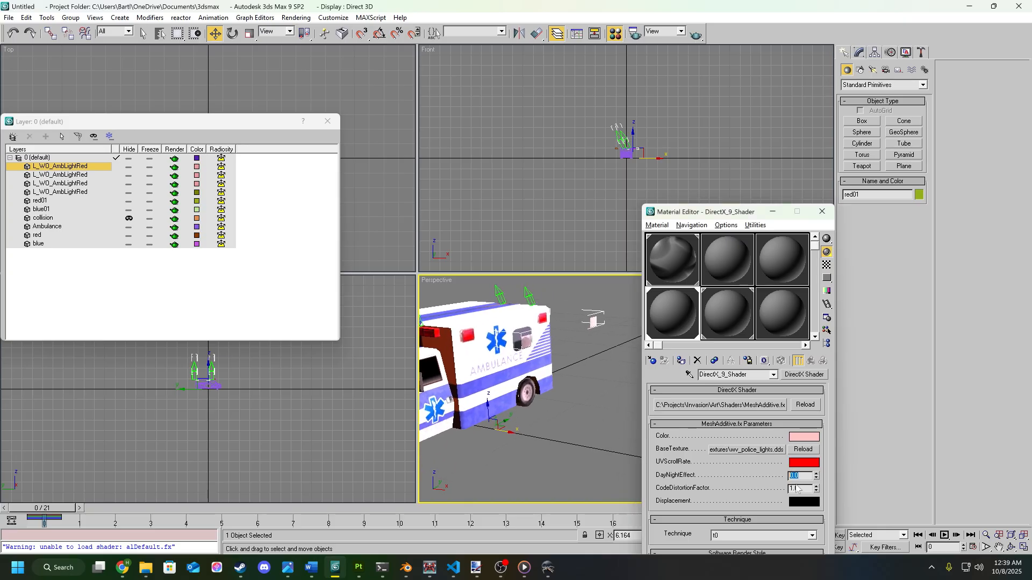
left_click_drag(799, 488, 785, 490)
mouse_move(565, 375)
middle_mouse_down("alt")
mouse_move(559, 382)
mouse_move(571, 384)
middle_mouse_up("alt")
left_click(795, 489)
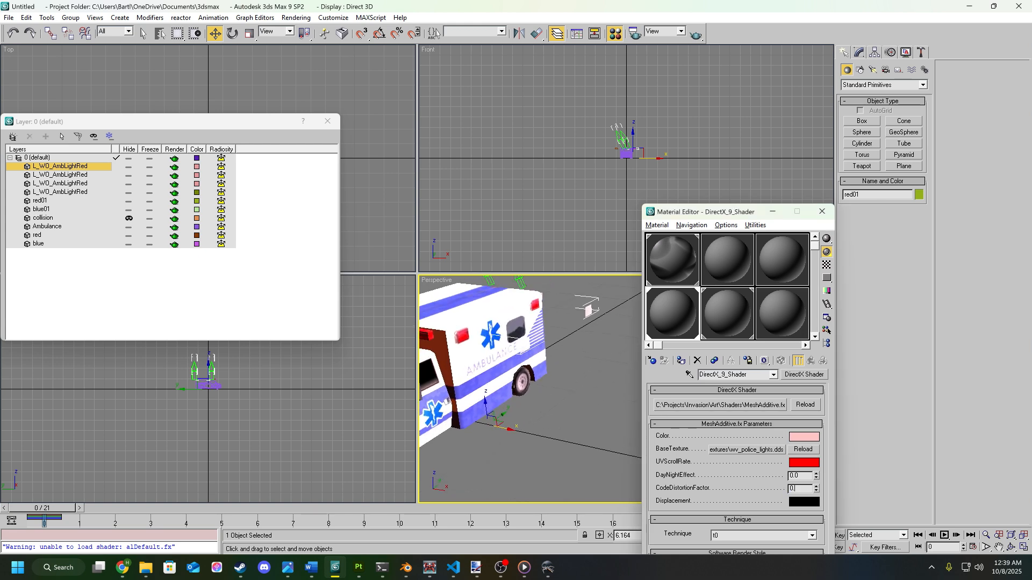
middle_click_drag(564, 397, 624, 411, "alt")
key("ctrl+z")
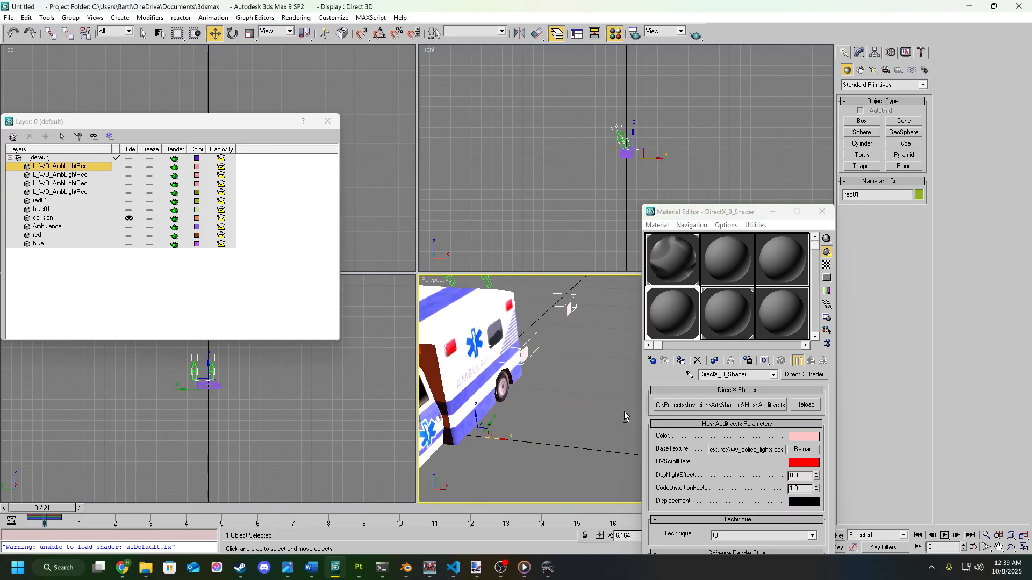
Step: Inspect the UVScrollRate and Color values of the red01 light's material in the colour selector
left_click(797, 464)
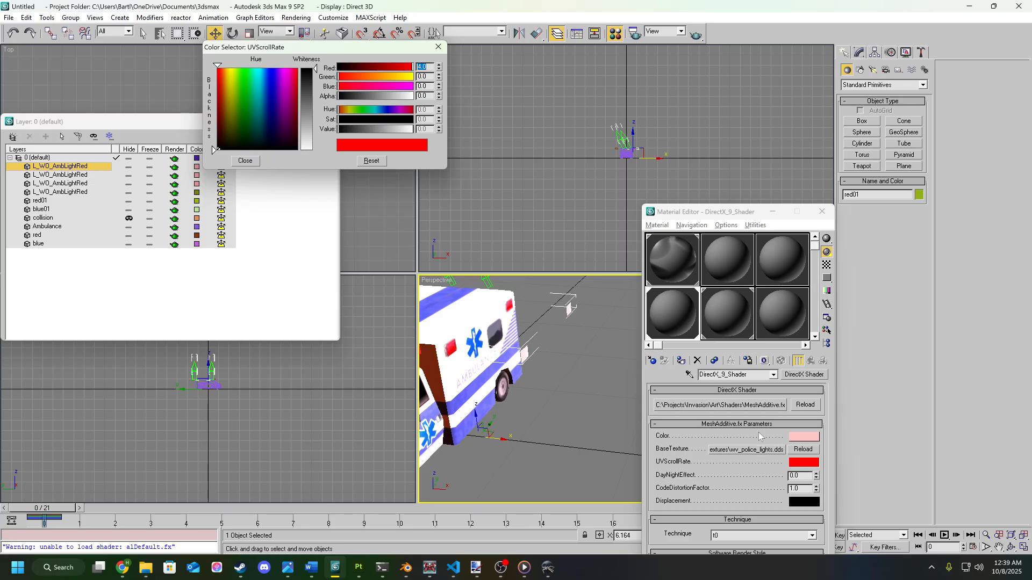
left_click(440, 48)
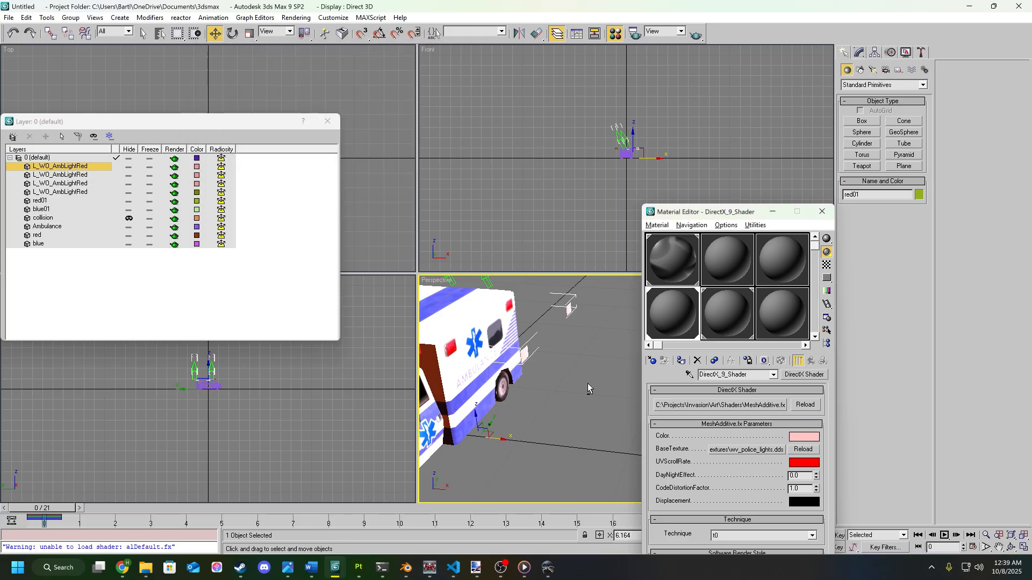
middle_click_drag(588, 383, 613, 385, "alt")
left_click(804, 437)
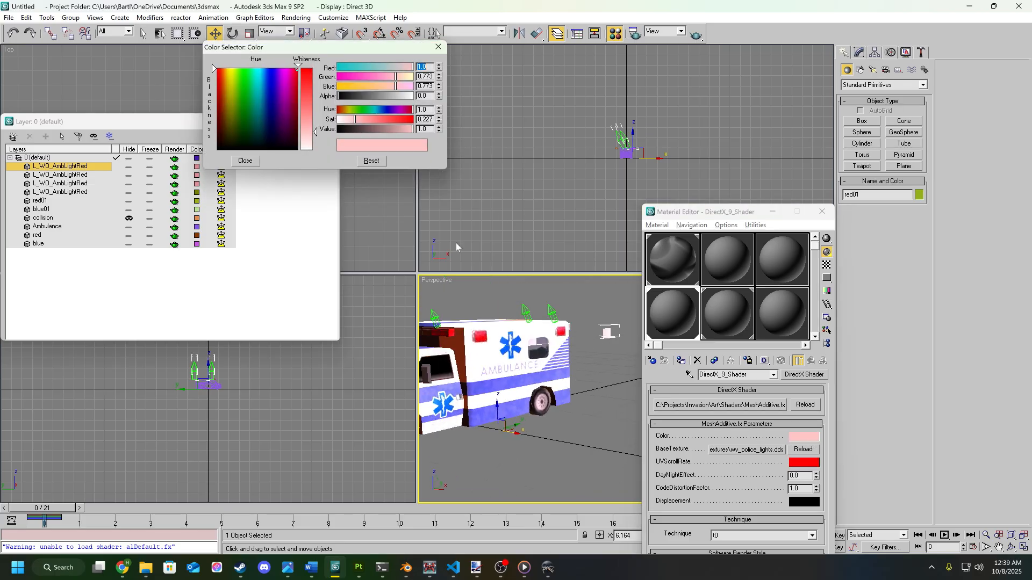
middle_click_drag(494, 309, 522, 318, "alt")
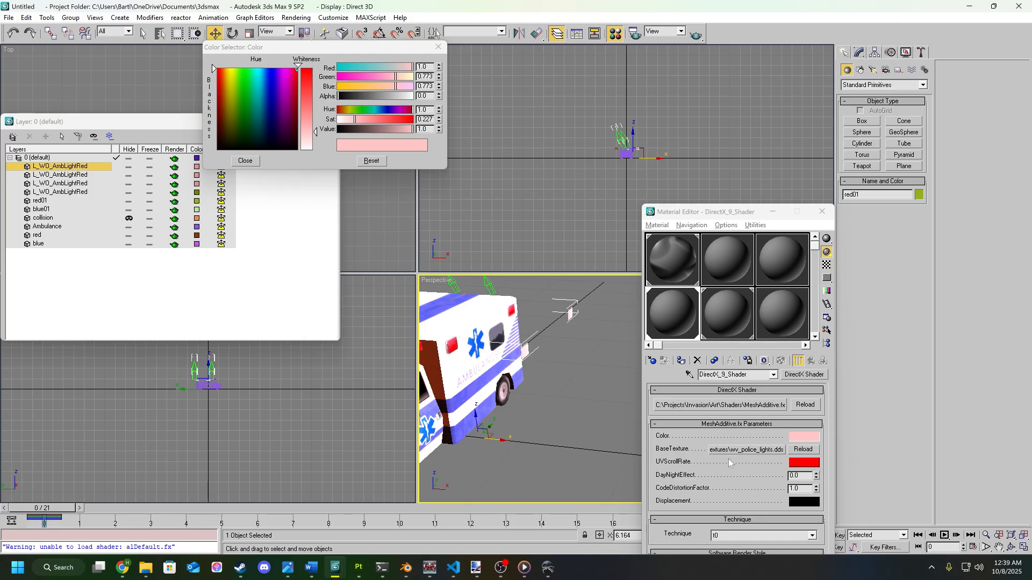
Step: Set the red component of the light material's UVScrollRate to 1
left_click(804, 463)
middle_click_drag(569, 401, 553, 392, "alt")
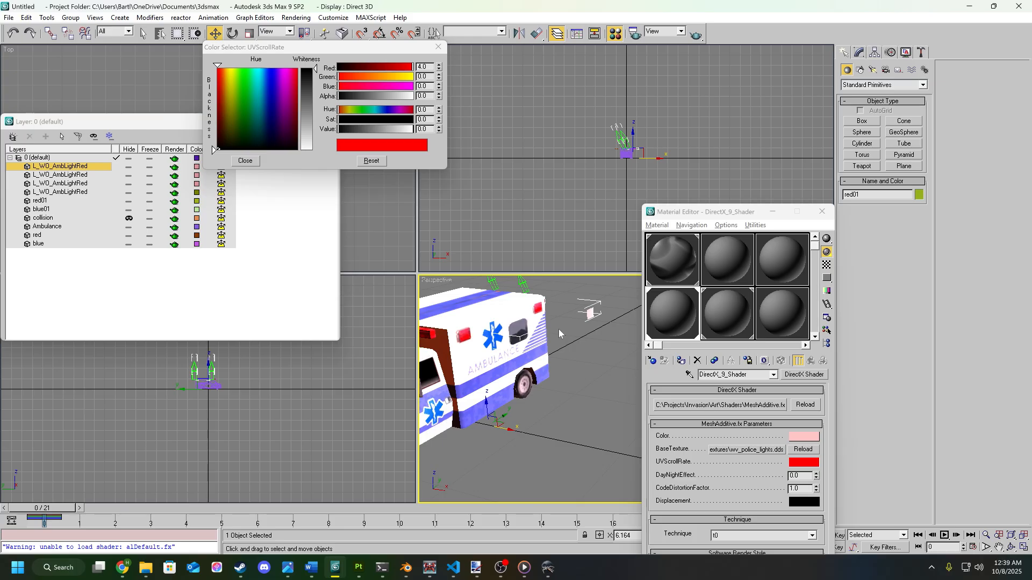
scroll(547, 354, "up", 3)
scroll(547, 353, "down", 3)
middle_click_drag(570, 342, 603, 360)
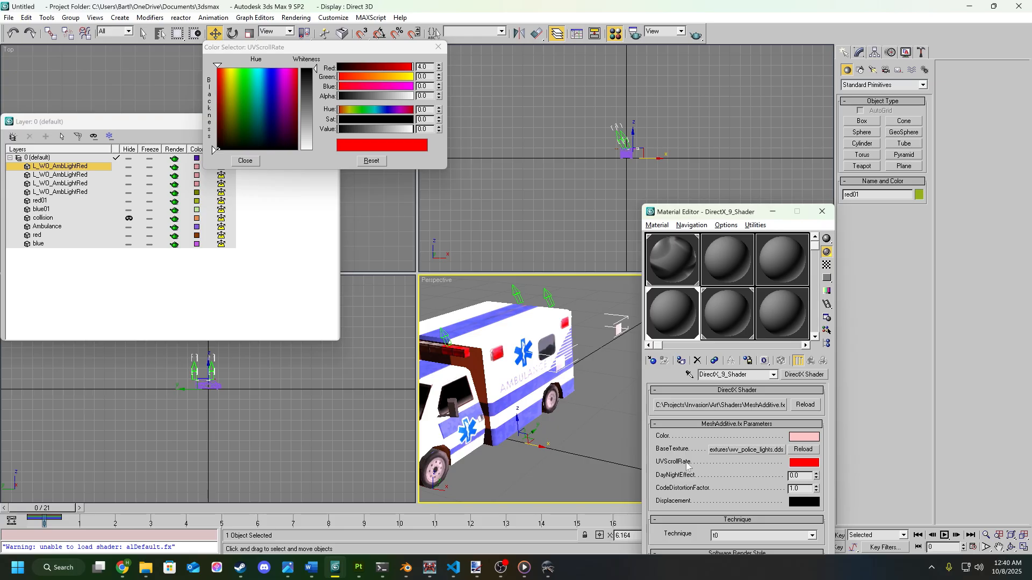
left_click_drag(266, 124, 217, 149)
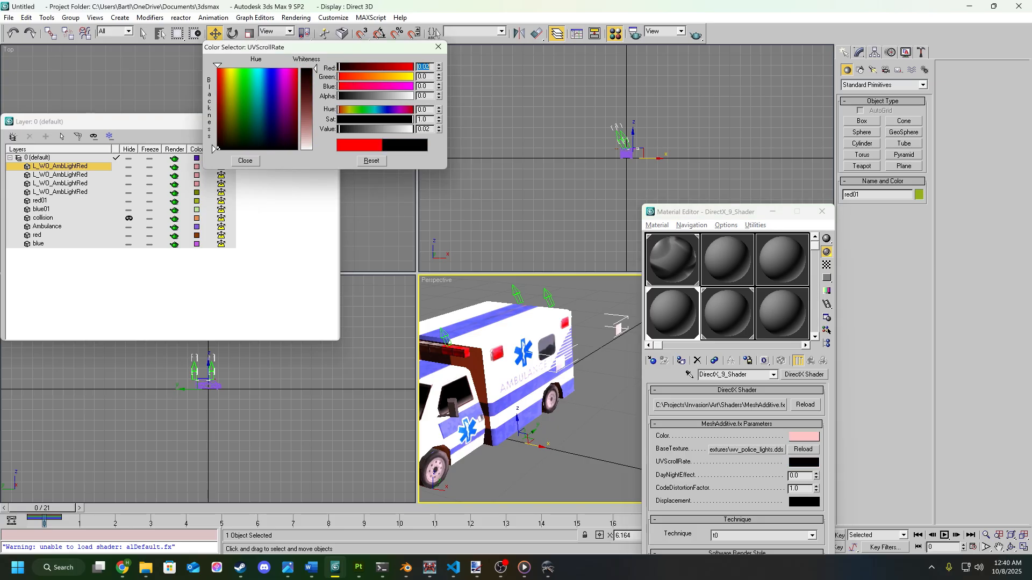
type("1")
key("Return")
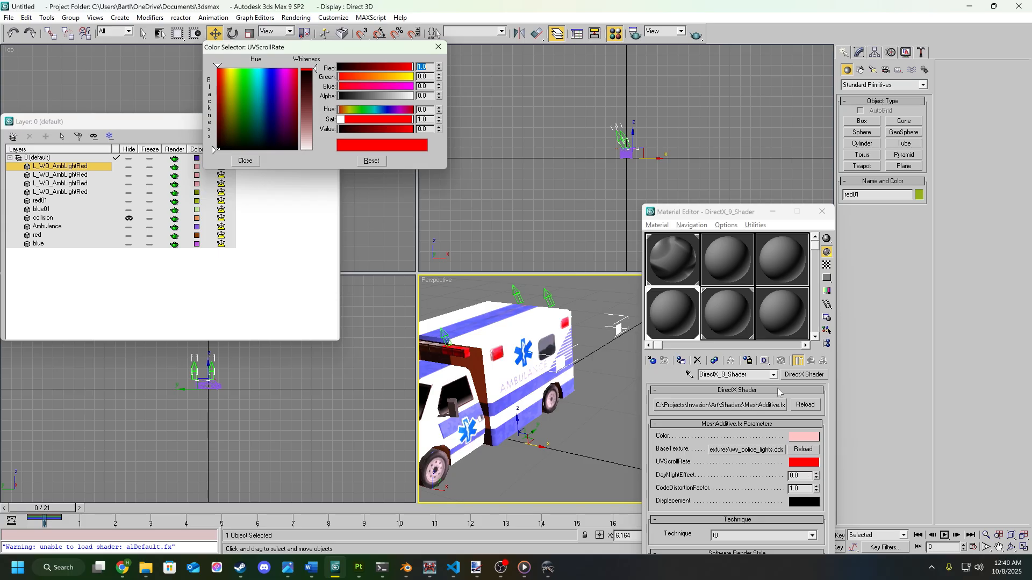
Step: Deselect the red01 mesh and look over the ambulance's side and rear lights
middle_click_drag(517, 425, 550, 413)
scroll(549, 412, "down", 3)
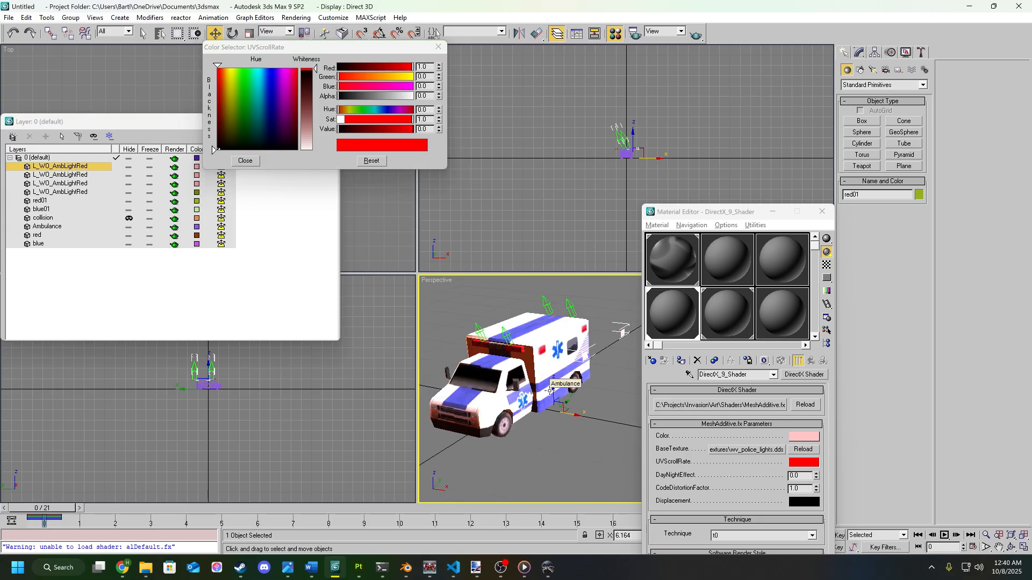
scroll(549, 389, "up", 5)
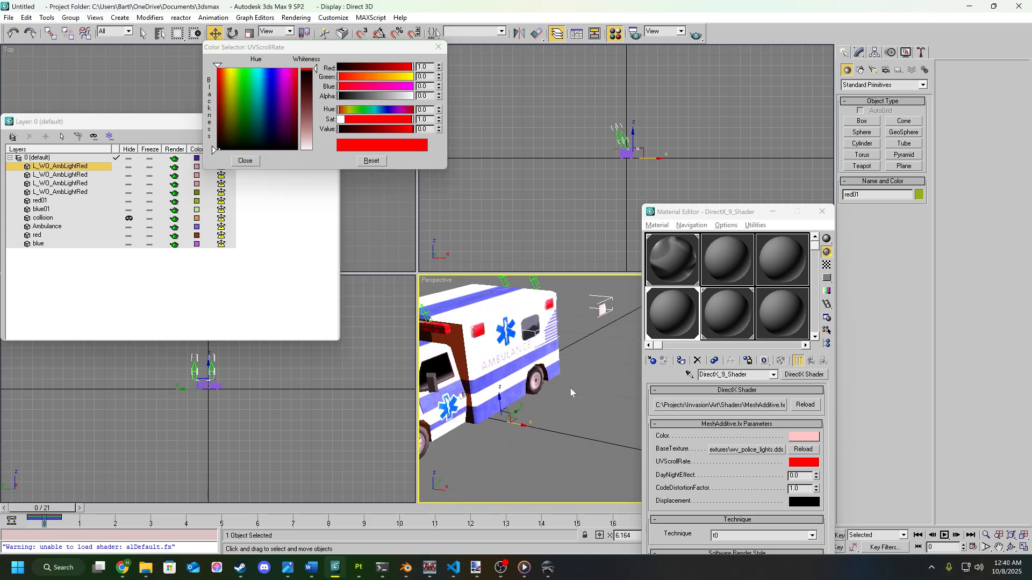
left_click(598, 359)
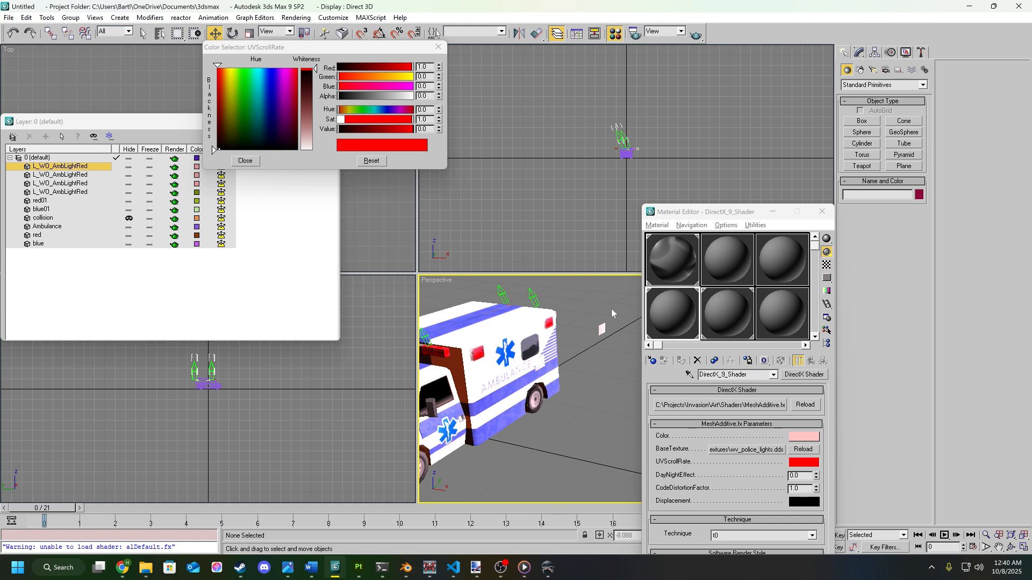
middle_click_drag(585, 366, 592, 388)
scroll(608, 379, "down", 1)
scroll(572, 388, "down", 1)
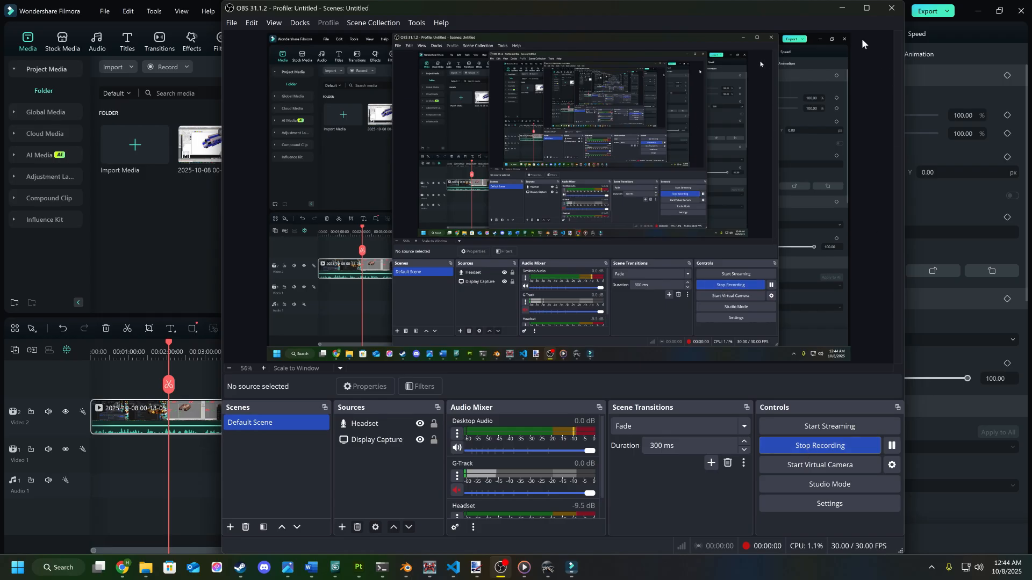
Step: Minimise the recording window and switch to the 3ds Max scene containing the purple vehicle model
left_click(863, 20)
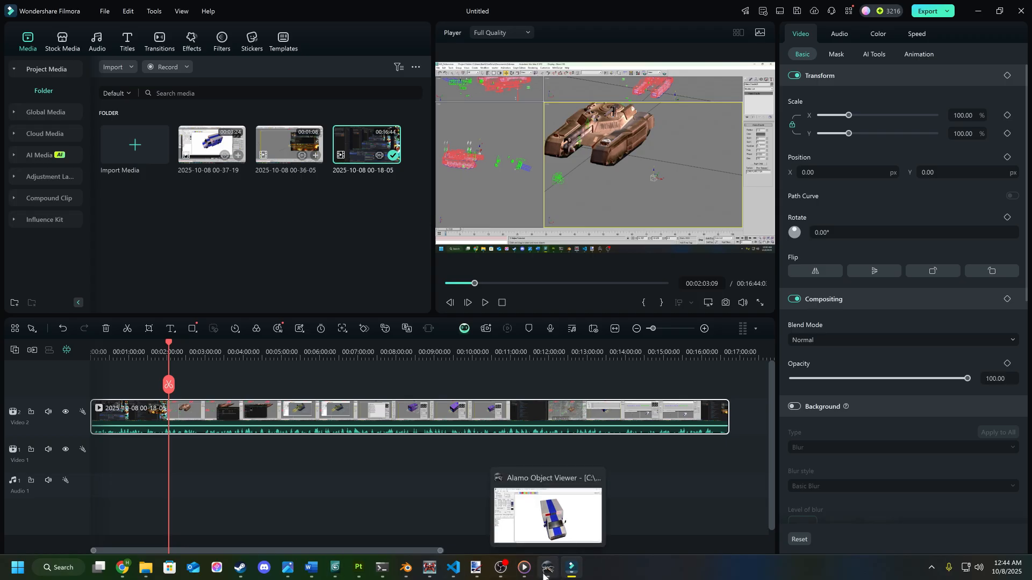
mouse_move(327, 573)
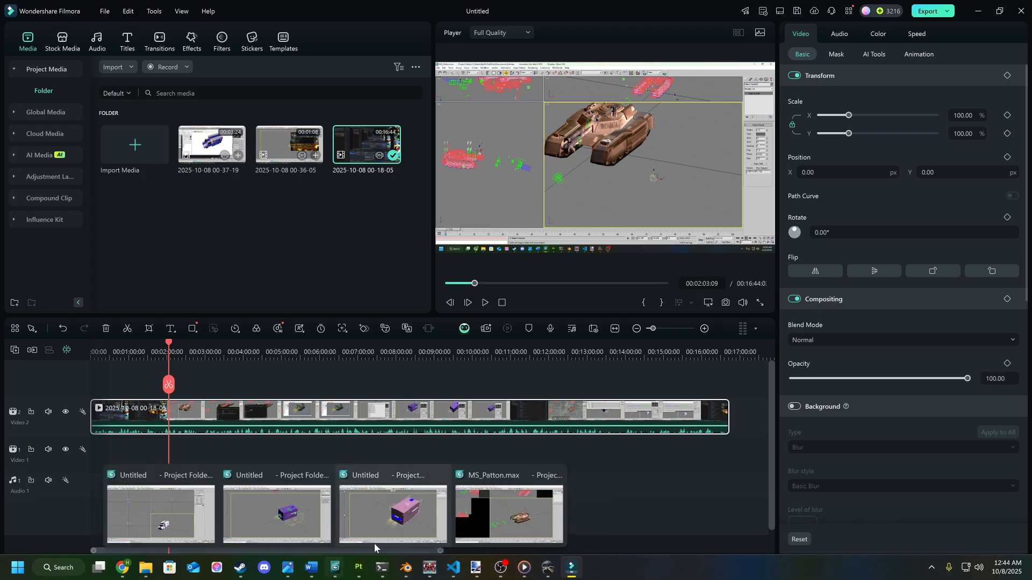
mouse_move(520, 520)
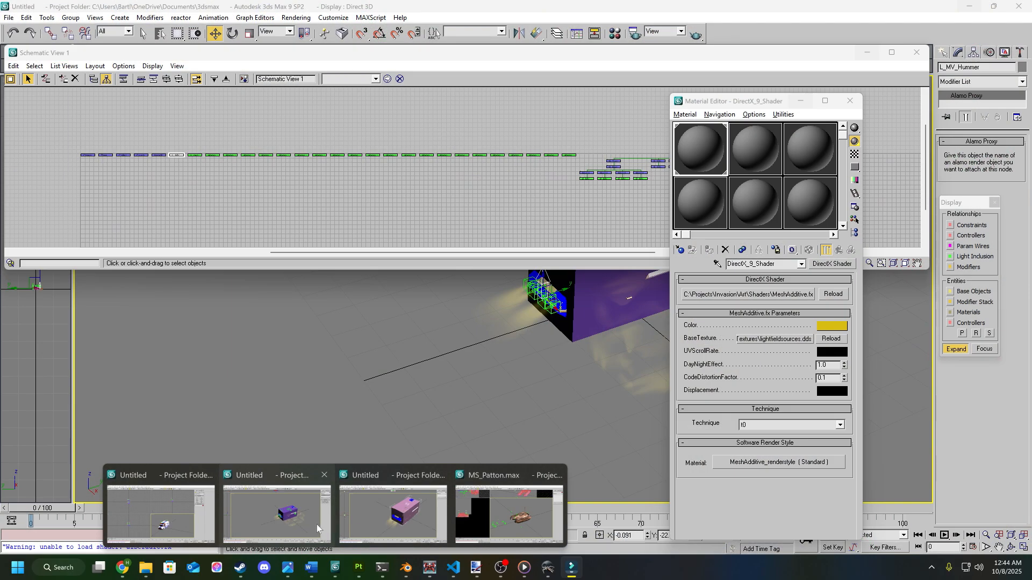
mouse_move(205, 518)
left_click(314, 516)
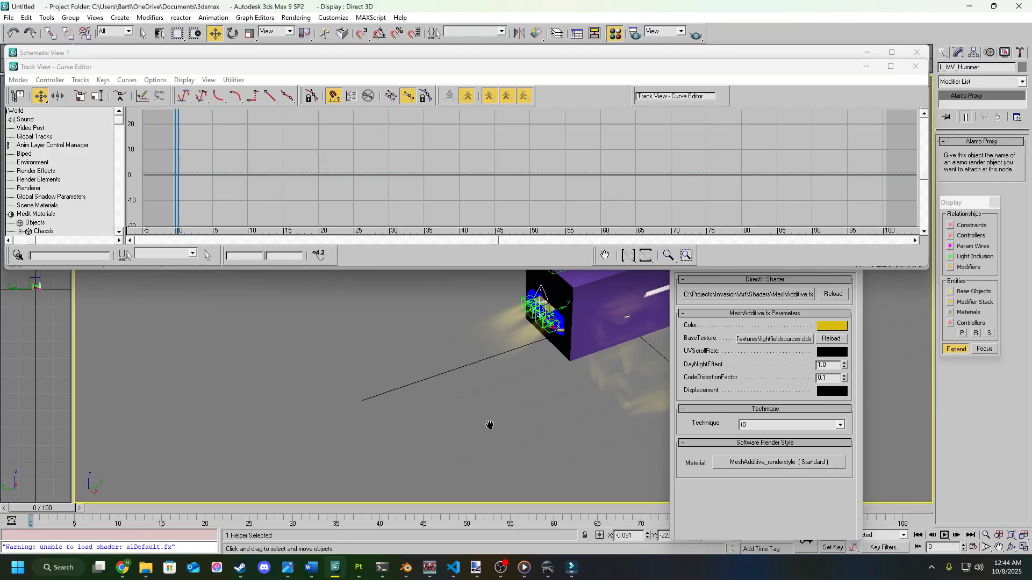
Step: Select the outermost headlight dazzle on the vehicle's front and show its node export options
middle_click_drag(490, 425, 467, 458)
scroll(466, 458, "up", 2)
left_click(513, 375)
scroll(512, 374, "down", 1)
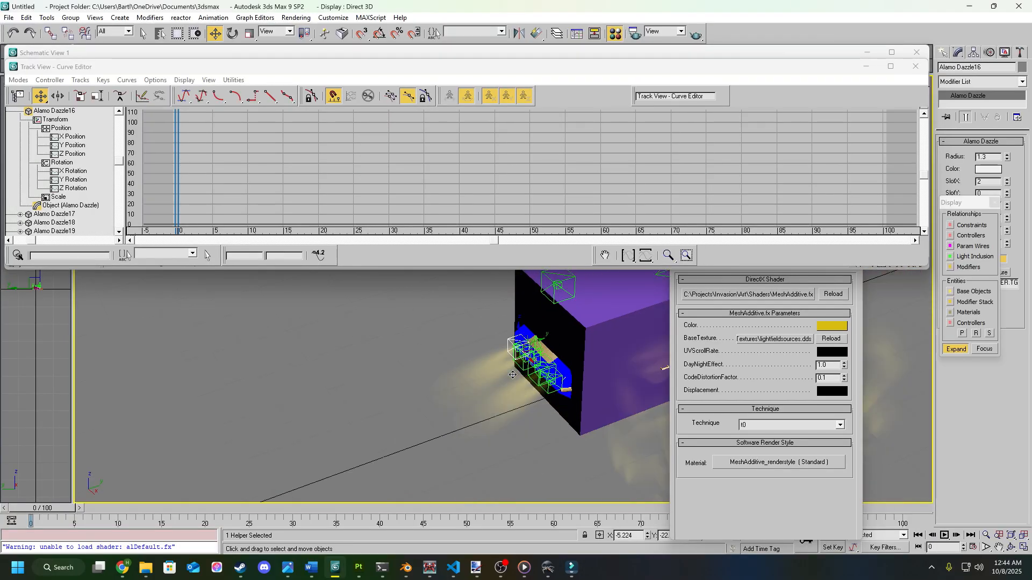
left_click(1020, 52)
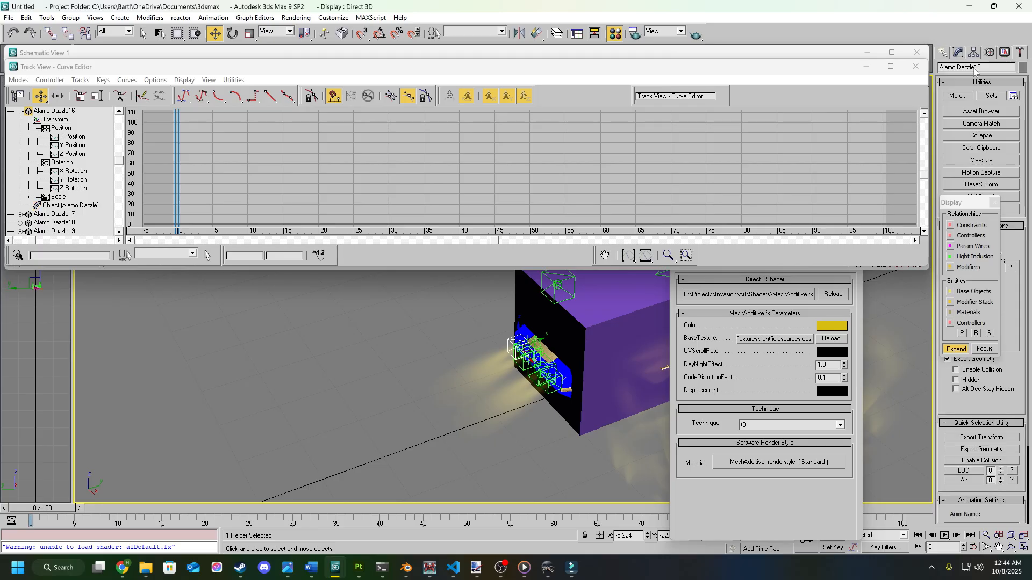
Step: Close the Display floater, Curve Editor, Schematic View and Material Editor to clear the perspective view
left_click(994, 202)
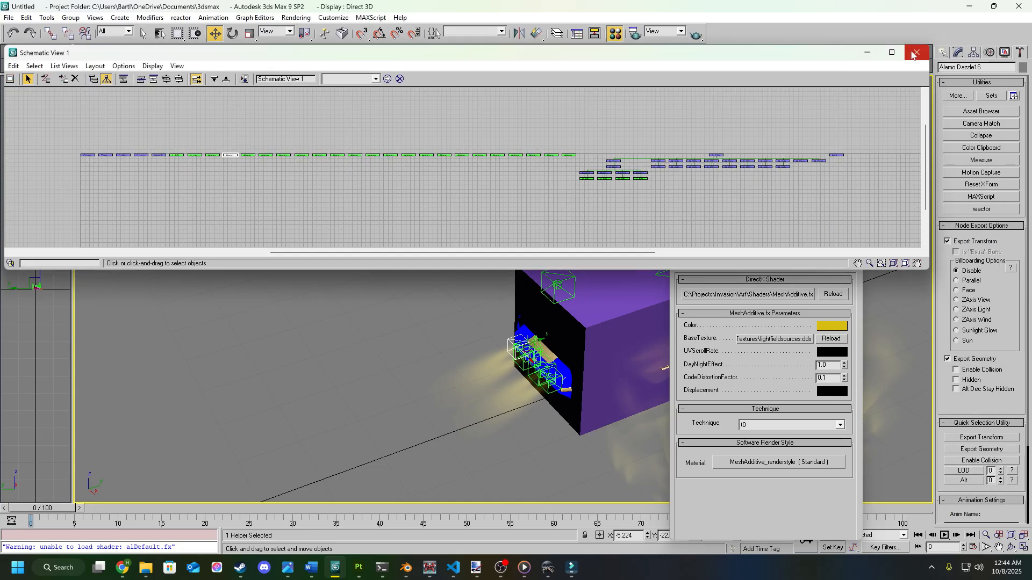
left_click(916, 52)
left_click(916, 66)
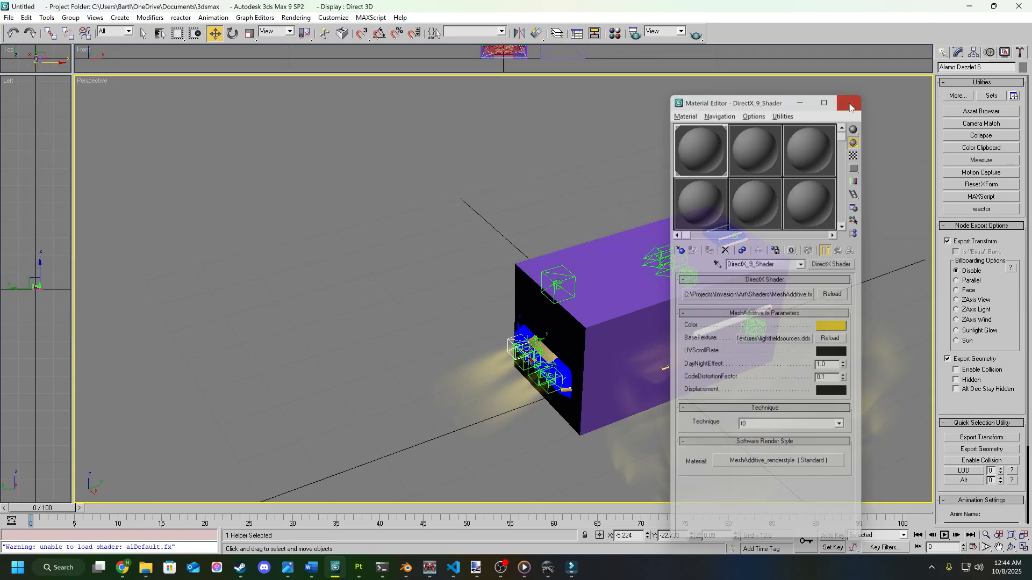
left_click(850, 101)
Step: Inspect the export options of the front headlight dazzles and the additive headlight mesh by selecting them one by one
middle_click_drag(564, 327, 520, 302)
left_click(429, 311)
scroll(430, 311, "up", 3)
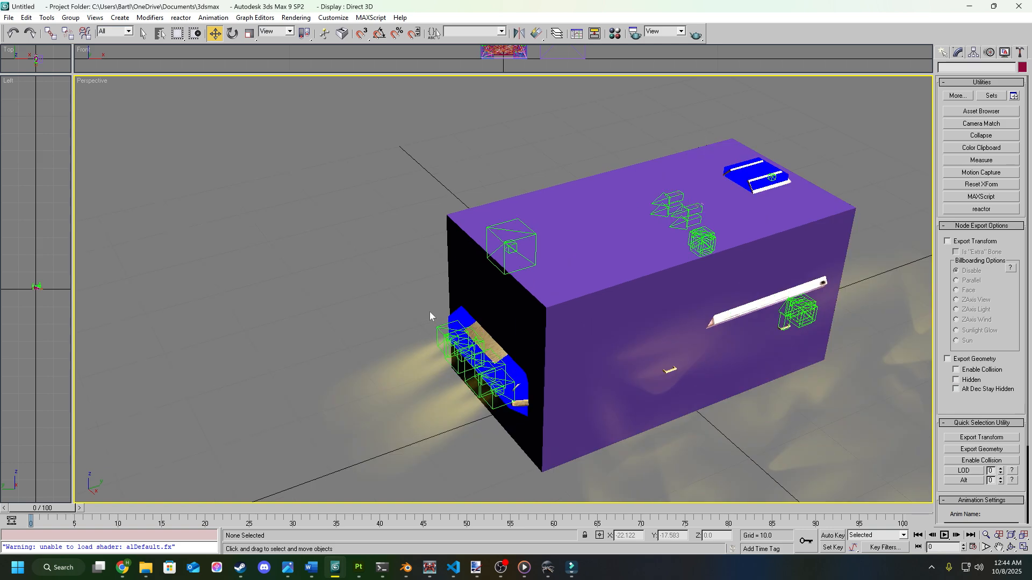
left_click(436, 325)
left_click(444, 327)
left_click(453, 334)
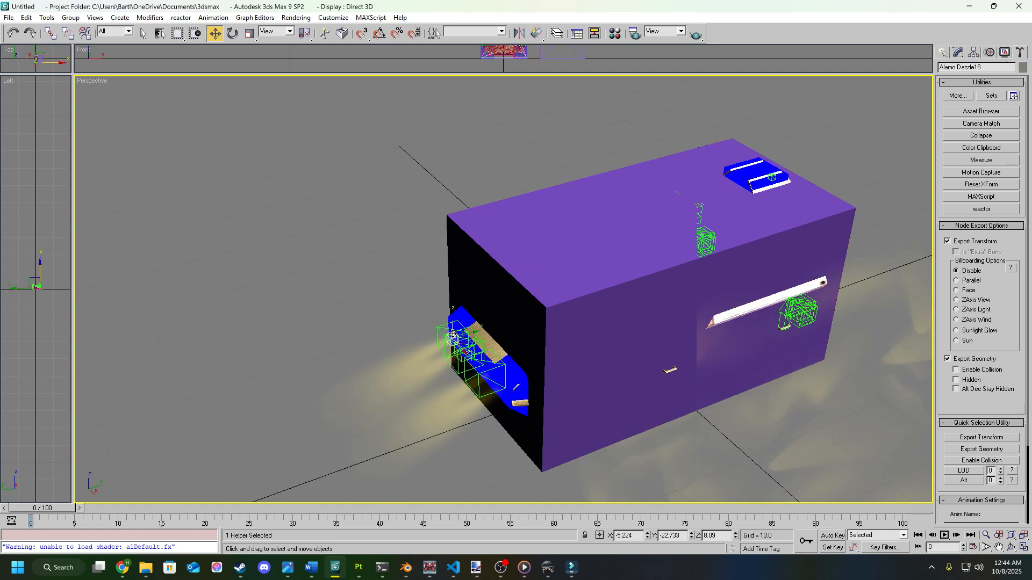
left_click(437, 333)
scroll(456, 301, "up", 3)
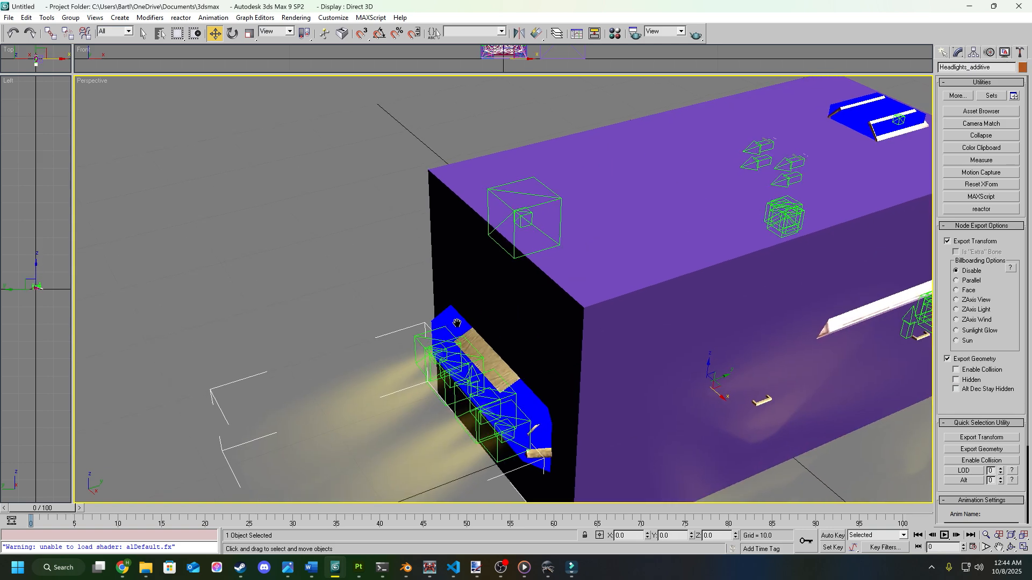
scroll(460, 286, "down", 5)
middle_click_drag(413, 296, 424, 264, "alt")
left_click(424, 263)
scroll(429, 279, "up", 3)
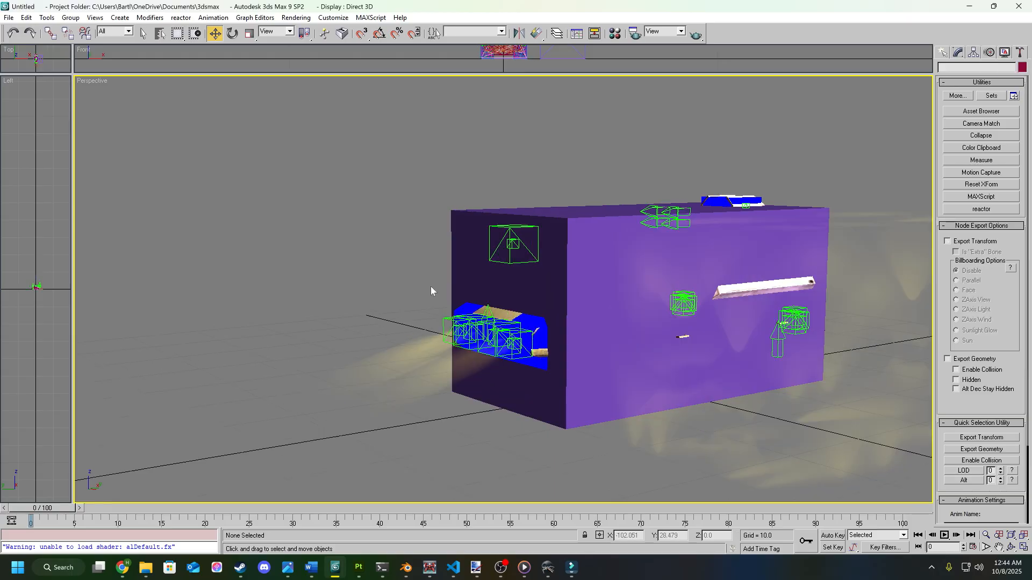
left_click(447, 321)
Step: Examine the headlight dazzles and additive glow on the vehicle's front from several angles and distances
mouse_move(447, 320)
middle_mouse_down("alt")
mouse_move(434, 330)
mouse_move(498, 352)
mouse_move(452, 327)
middle_mouse_up("alt")
scroll(497, 352, "down", 3)
scroll(507, 326, "down", 3)
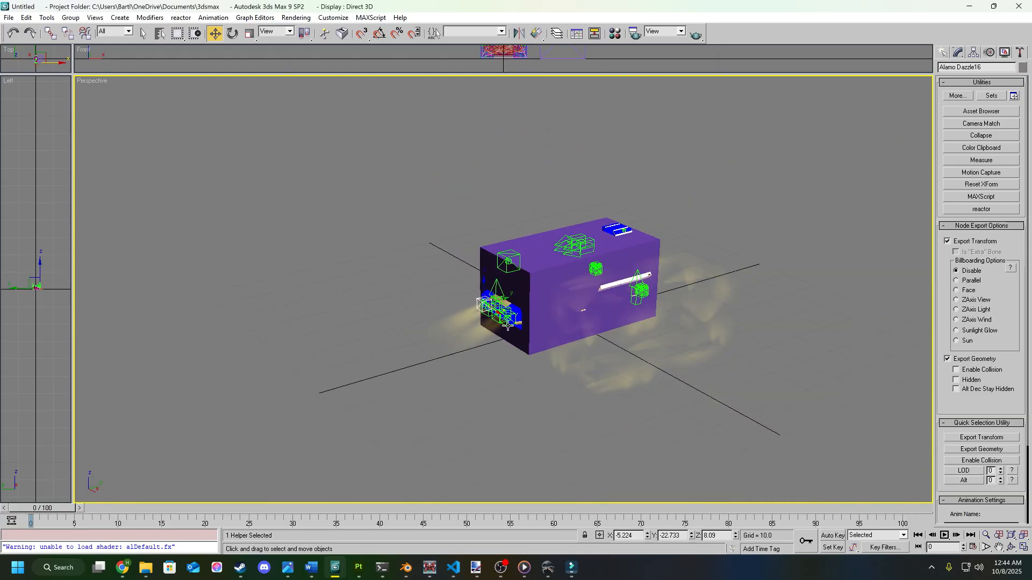
middle_click_drag(797, 182, 795, 200, "alt")
scroll(546, 372, "up", 5)
middle_click_drag(505, 383, 577, 402)
scroll(538, 384, "down", 5)
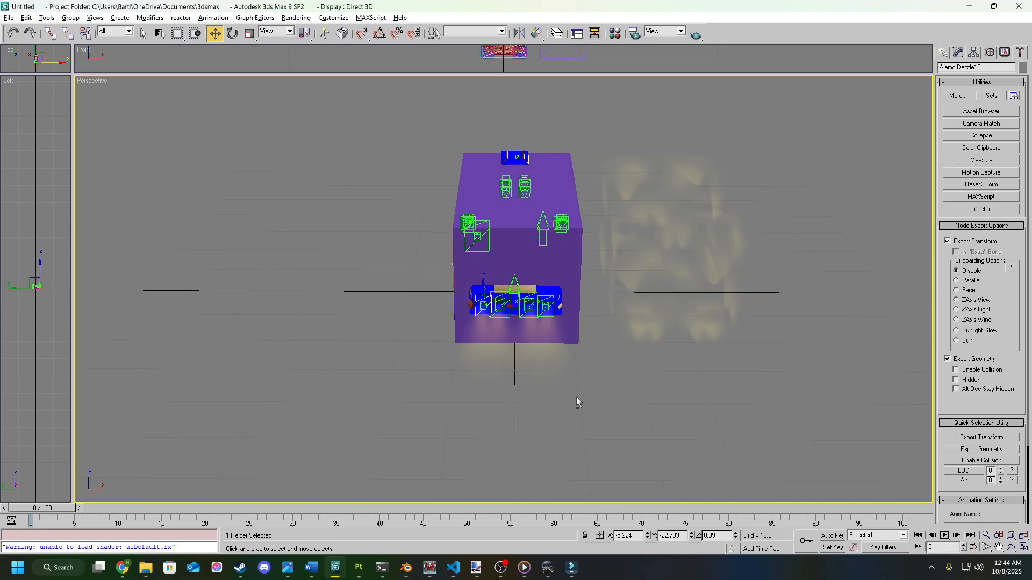
middle_click_drag(607, 366, 559, 381, "alt")
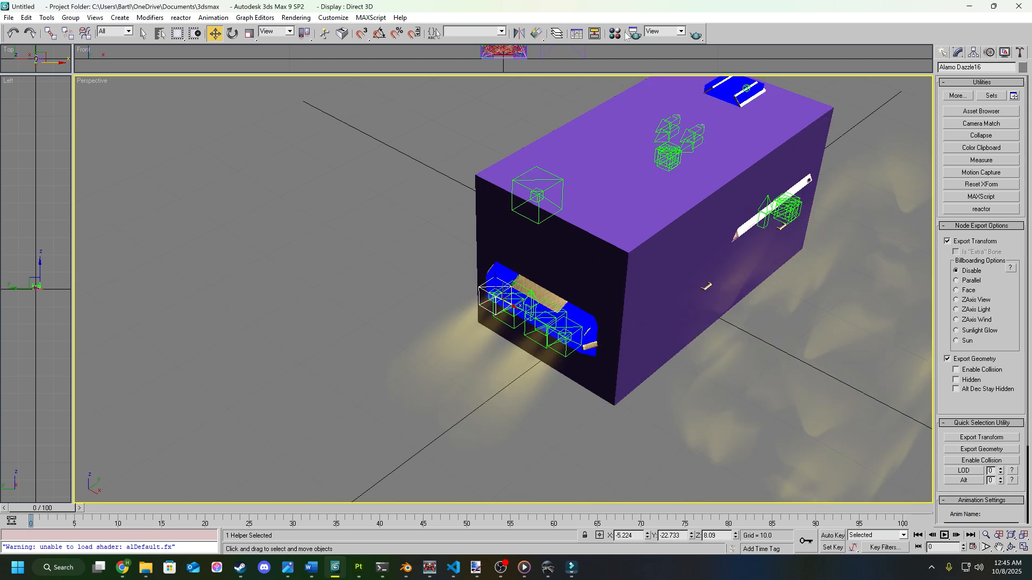
Step: Select the row of dazzle helpers in Schematic View, except the first helper, and turn off Export Transform for them
left_click(594, 33)
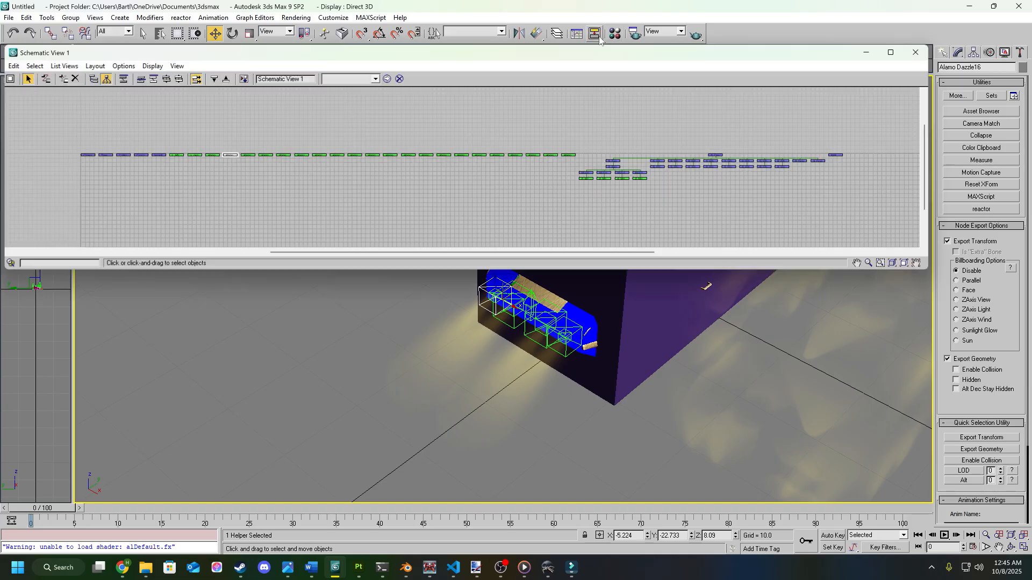
left_click_drag(180, 167, 581, 144)
double_click(177, 156)
left_click(194, 174)
left_click_drag(192, 163, 571, 141)
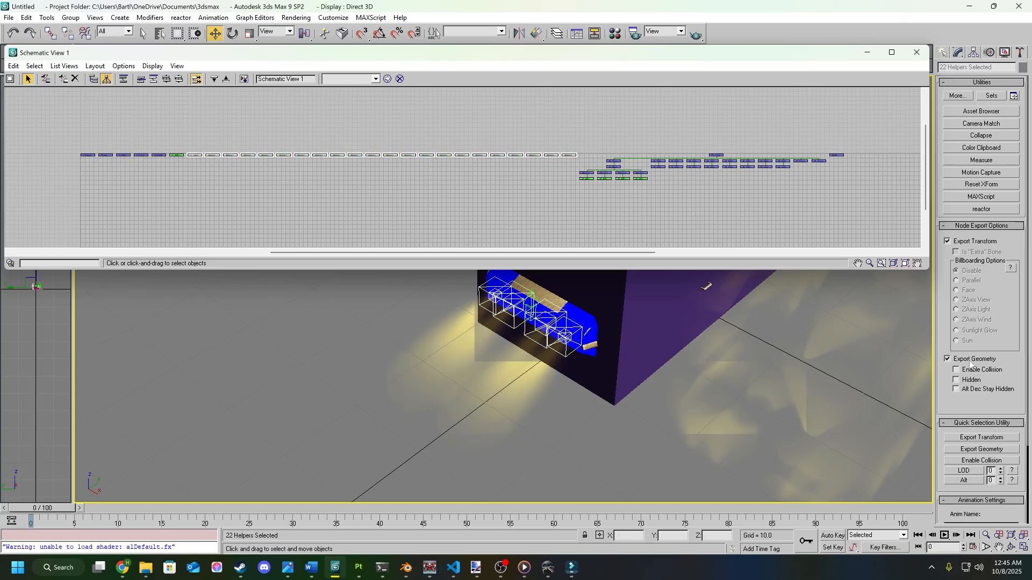
left_click(948, 242)
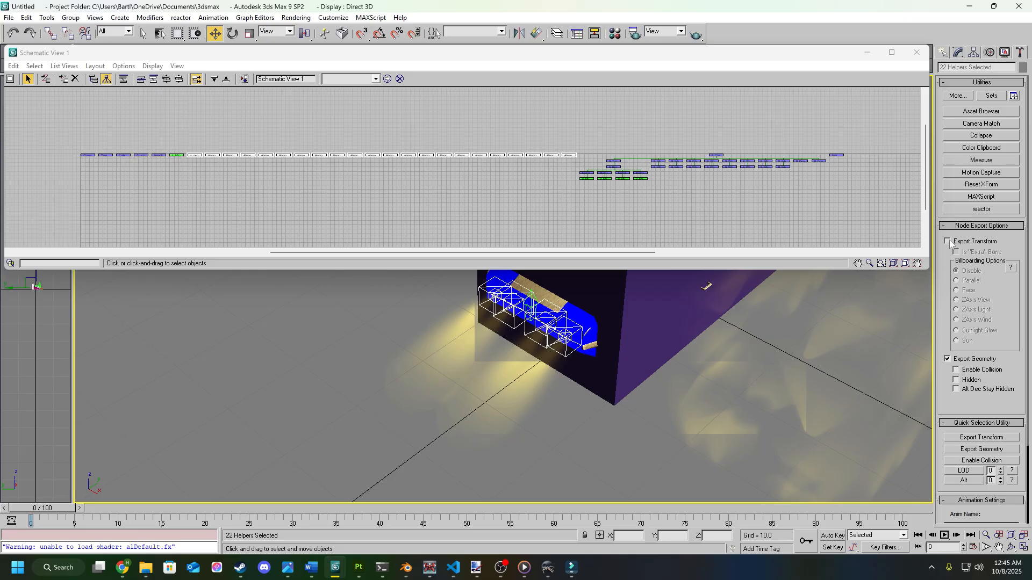
Step: Check which objects have Export Transform, Export Geometry and Enable Collision set, using the Quick Selection Utility for each
left_click(982, 437)
left_click(981, 449)
left_click(981, 460)
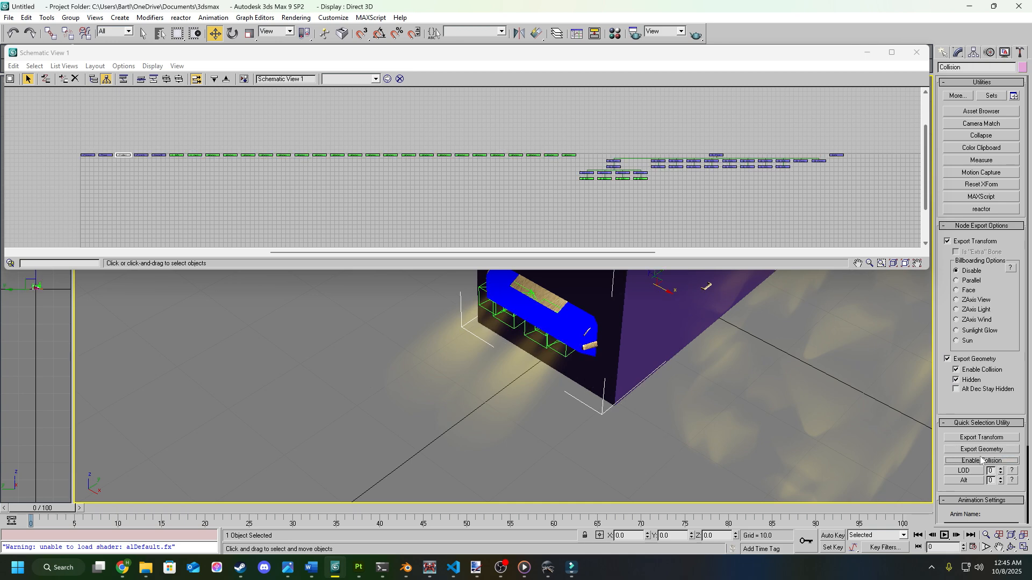
scroll(782, 400, "down", 2)
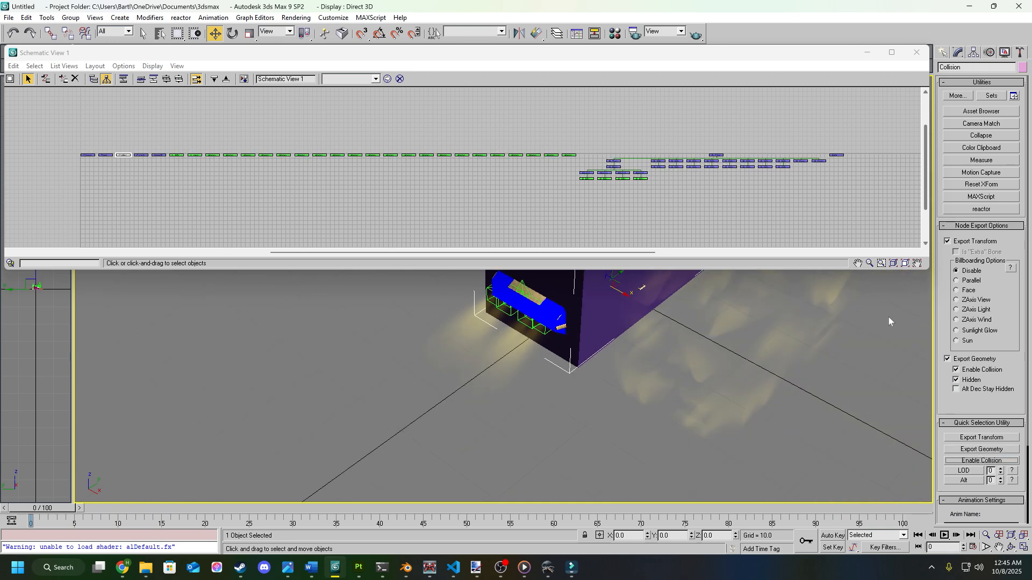
middle_click_drag(803, 328, 783, 373, "alt")
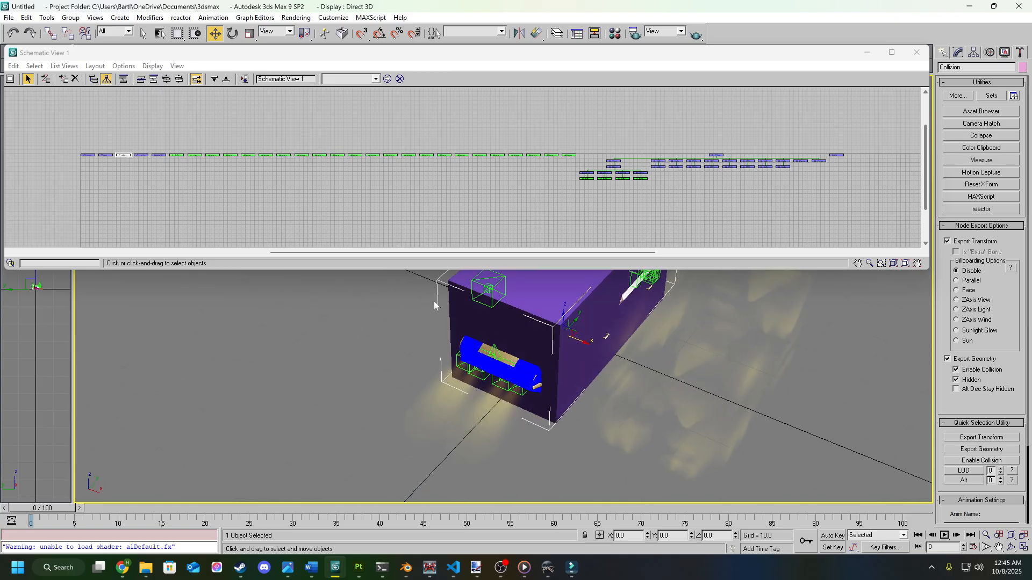
middle_click_drag(478, 402, 651, 400, "alt")
scroll(471, 200, "up", 1)
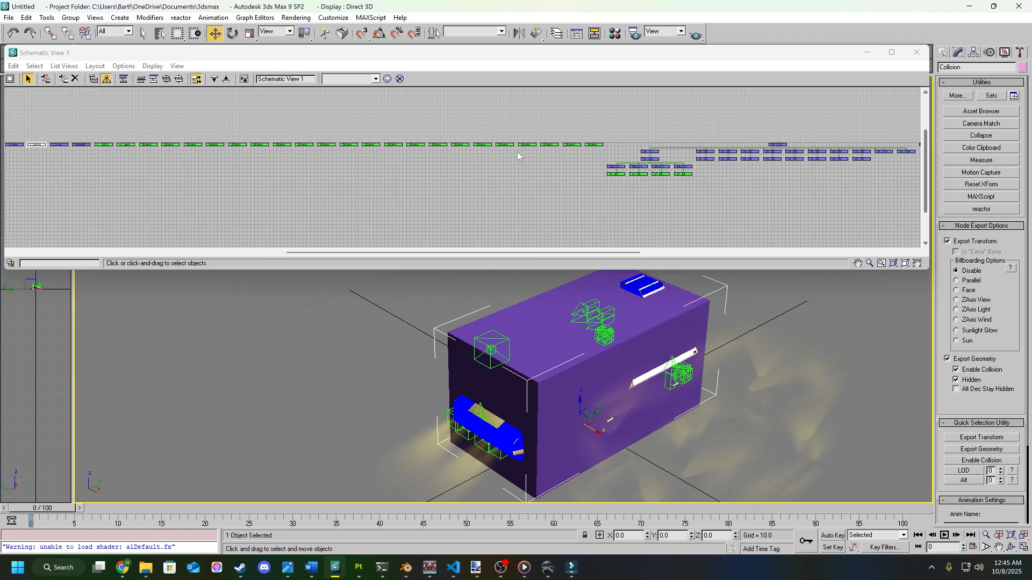
scroll(456, 331, "down", 2)
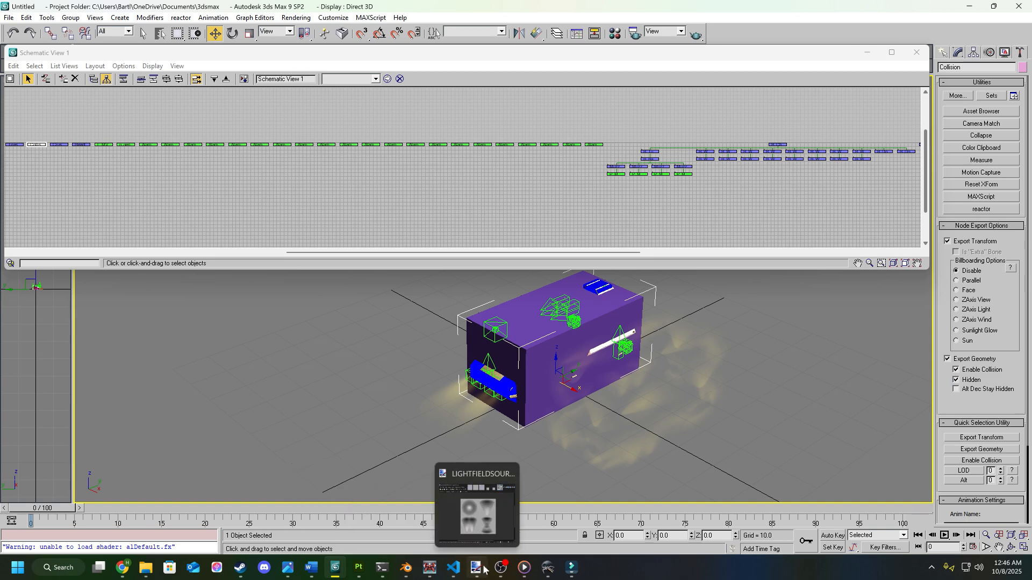
mouse_move(535, 577)
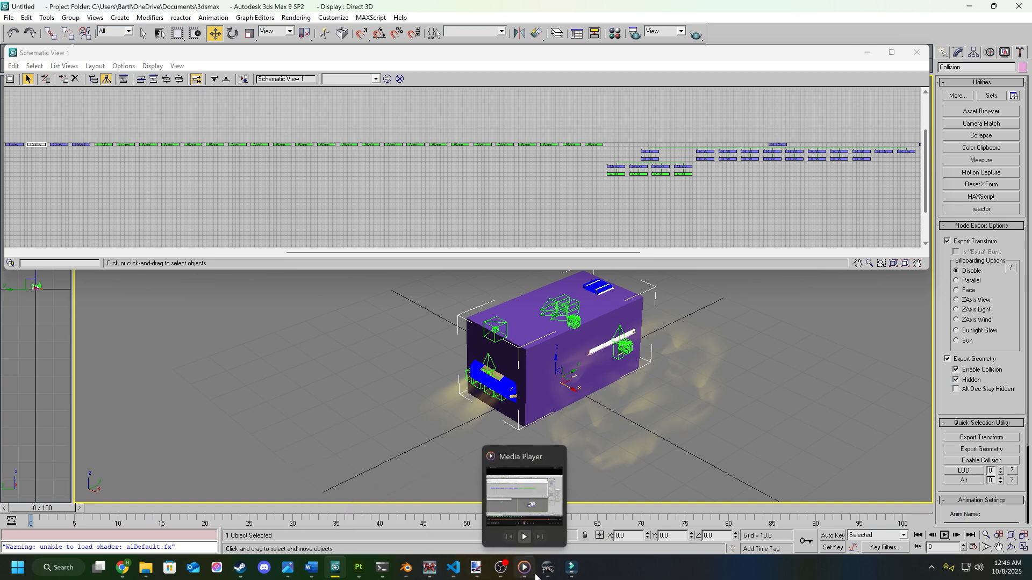